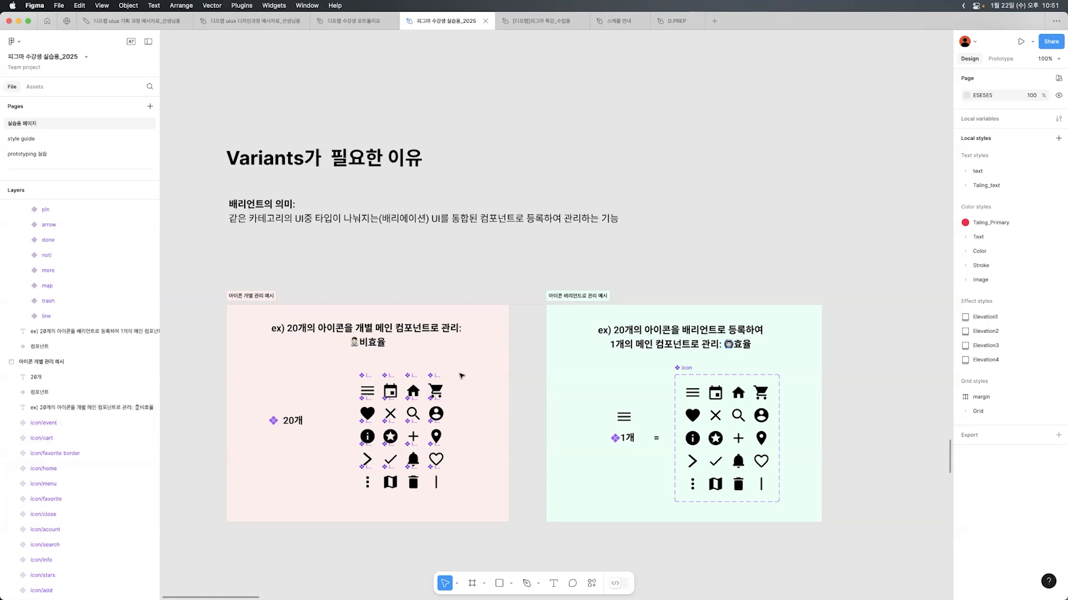
# Step: Inspect the section with individually managed icons and browse the components created in this file among the assets
pyautogui.click(486, 384)
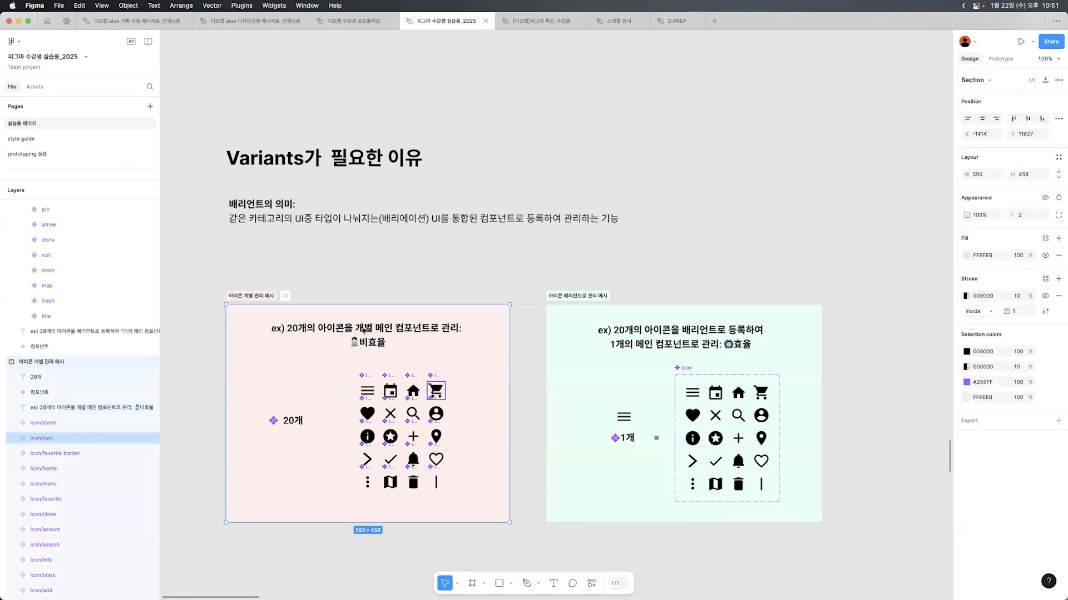
pyautogui.click(307, 492)
pyautogui.moveTo(354, 361); pyautogui.dragTo(389, 346)
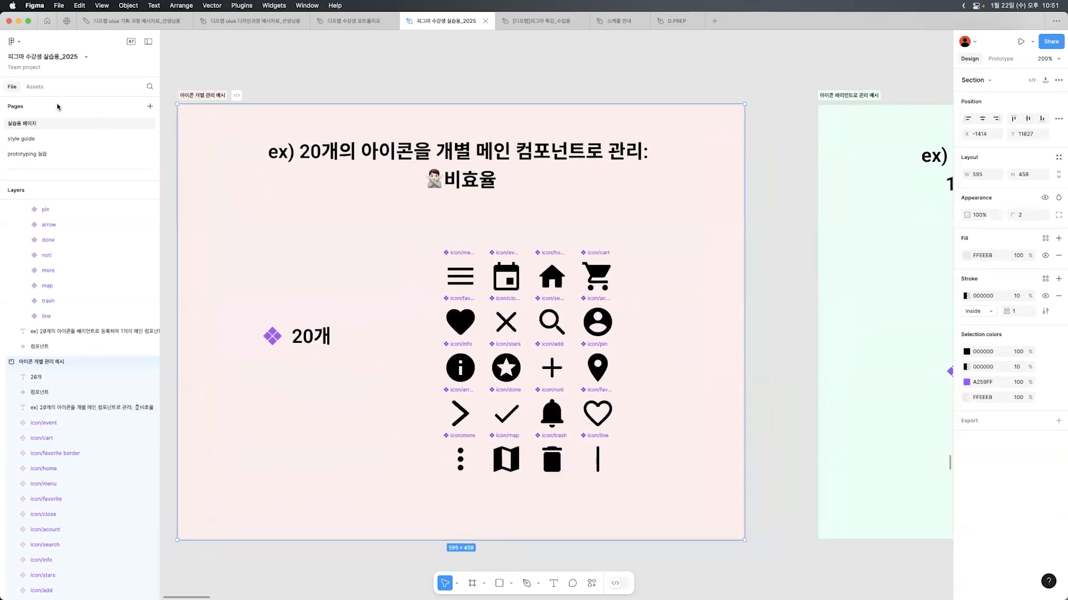
pyautogui.click(34, 86)
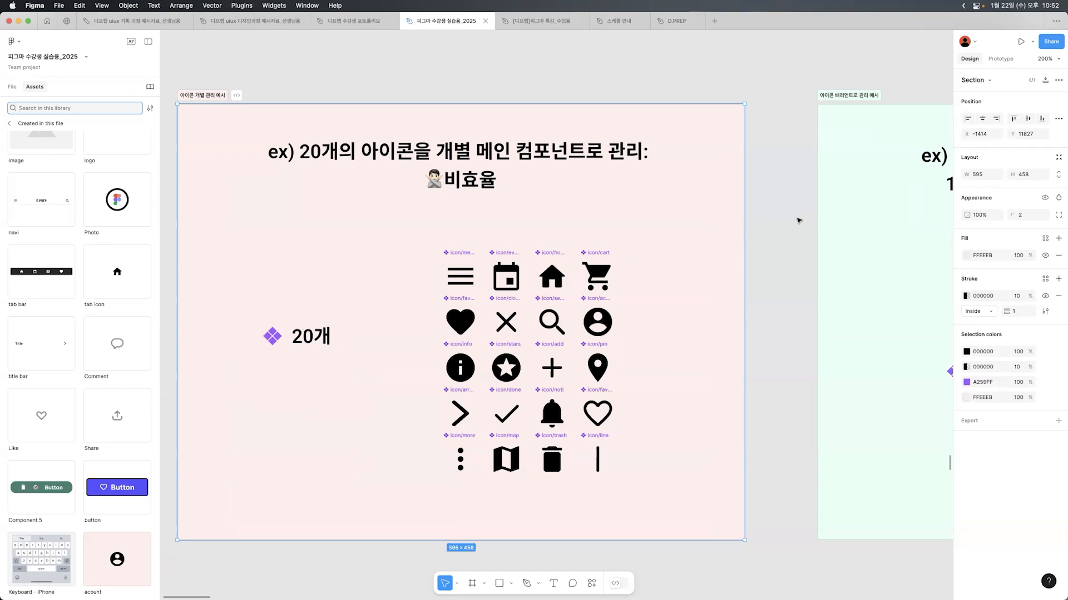
# Step: Switch the single icon instance in the variant management example to the pin variant
pyautogui.click(800, 217)
pyautogui.hscroll(3, 817, 190)
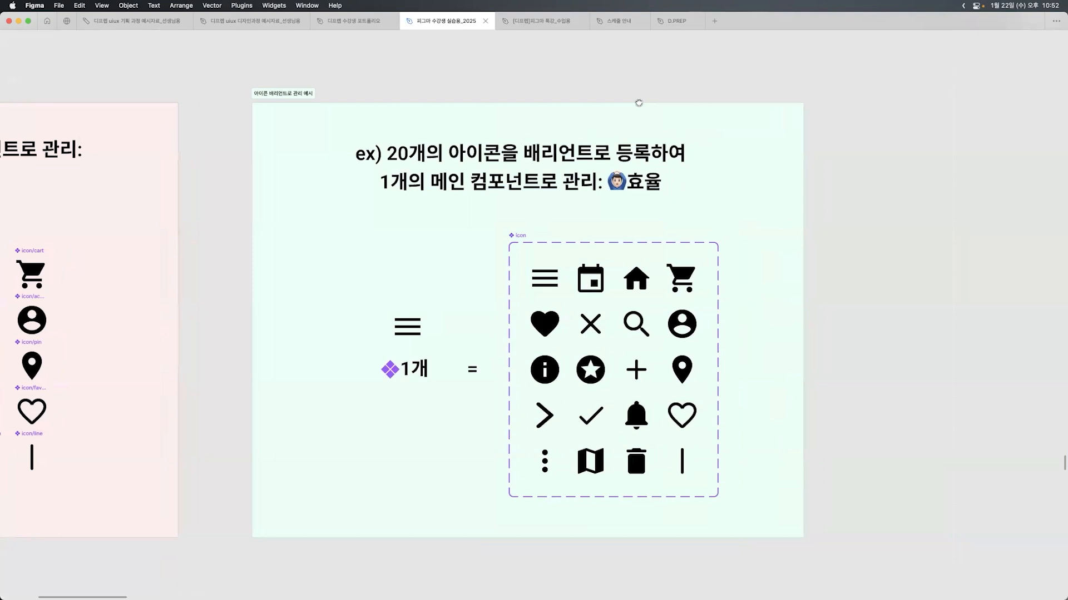
pyautogui.moveTo(639, 103); pyautogui.dragTo(617, 99)
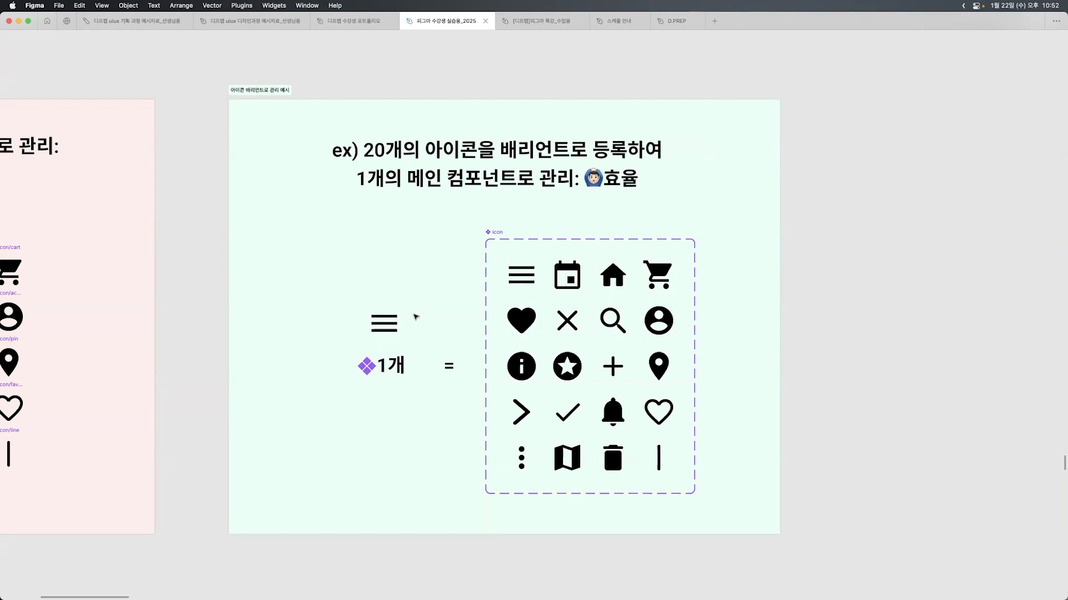
pyautogui.click(385, 328)
pyautogui.press('super+backslash')
pyautogui.click(1018, 110)
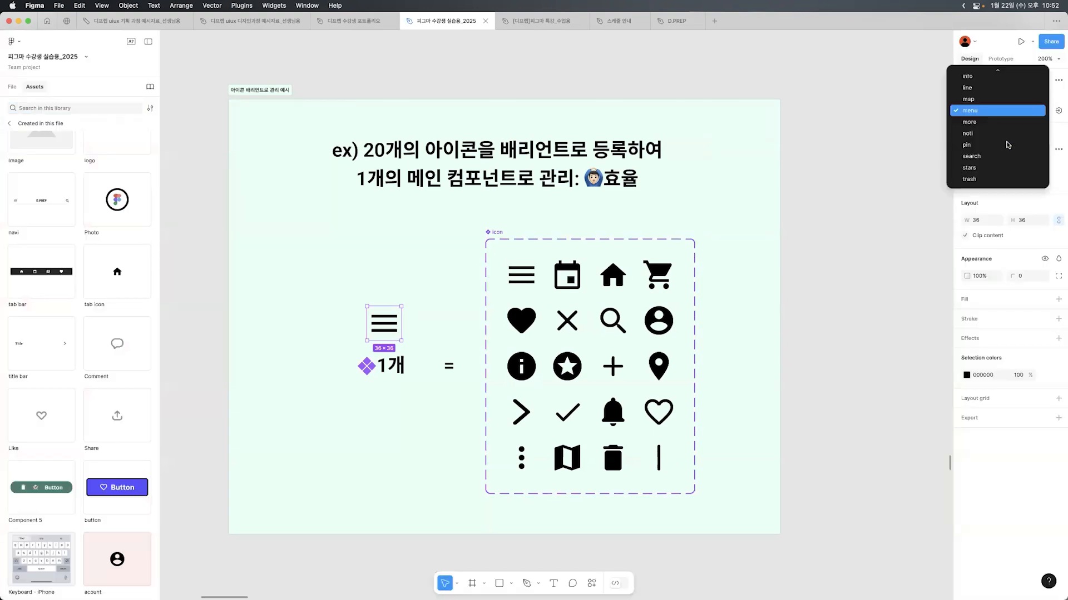
pyautogui.click(1007, 144)
# Step: Switch the single icon instance to the trash variant and return it to pin
pyautogui.click(1022, 118)
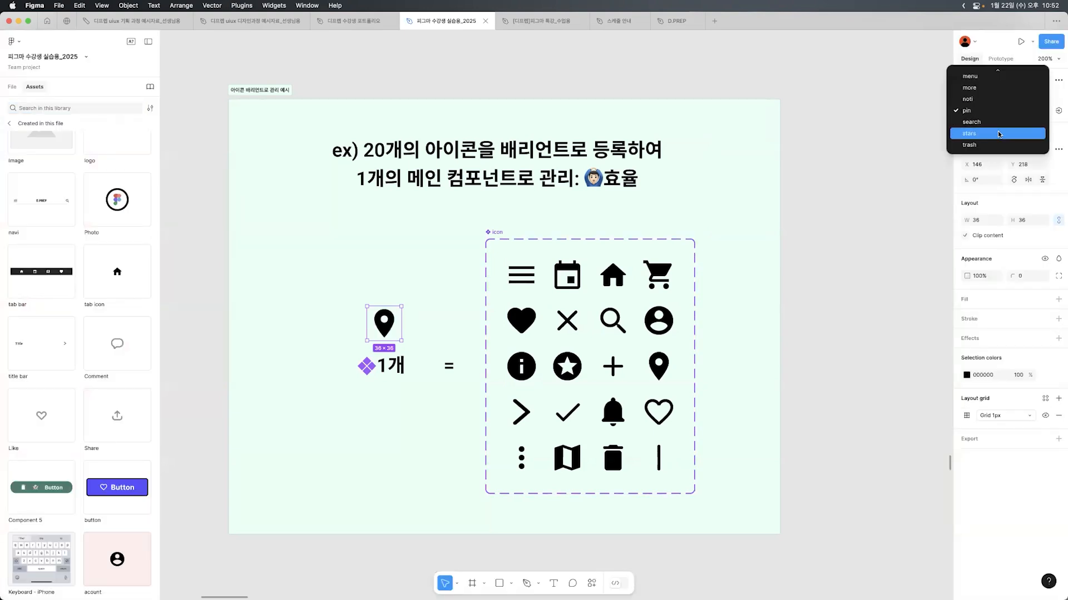
pyautogui.click(1022, 116)
pyautogui.click(1022, 116)
pyautogui.click(1009, 122)
pyautogui.click(1023, 111)
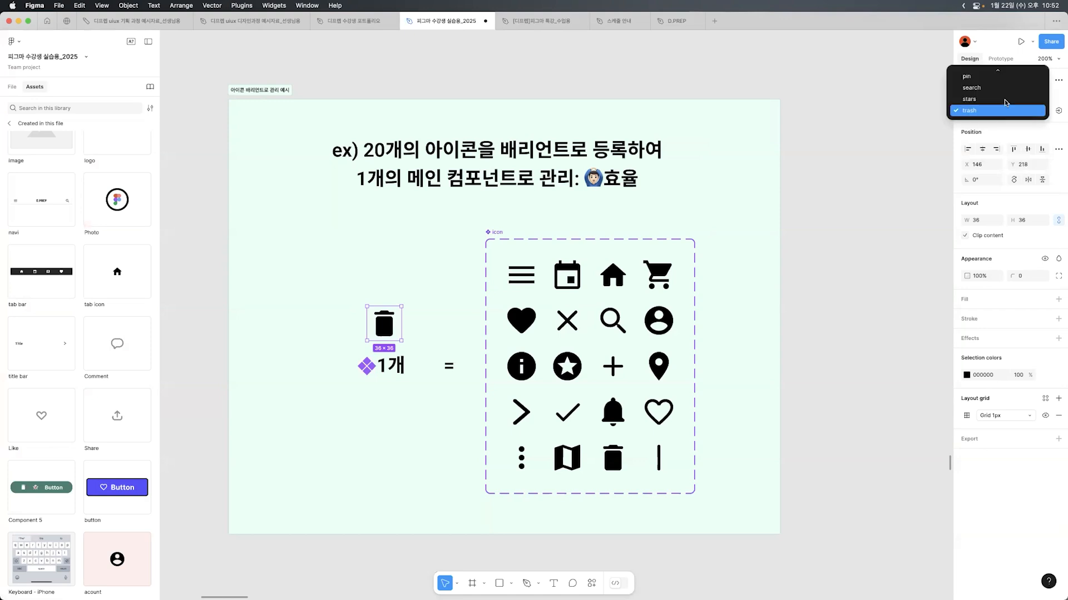
pyautogui.click(994, 78)
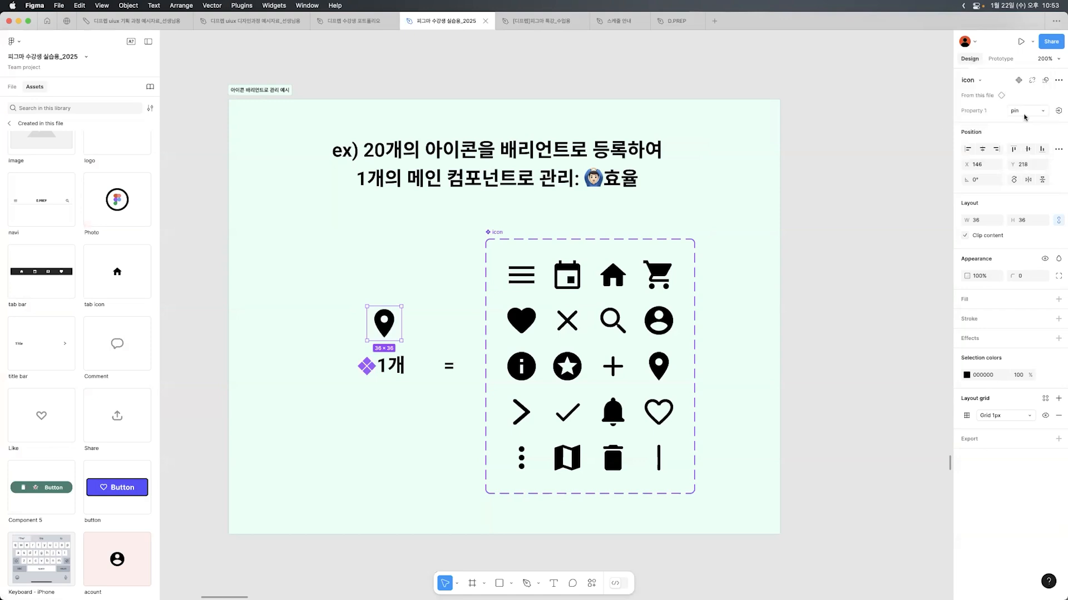
# Step: Switch the single icon instance to the acount variant and return it to menu
pyautogui.click(1023, 115)
pyautogui.click(993, 75)
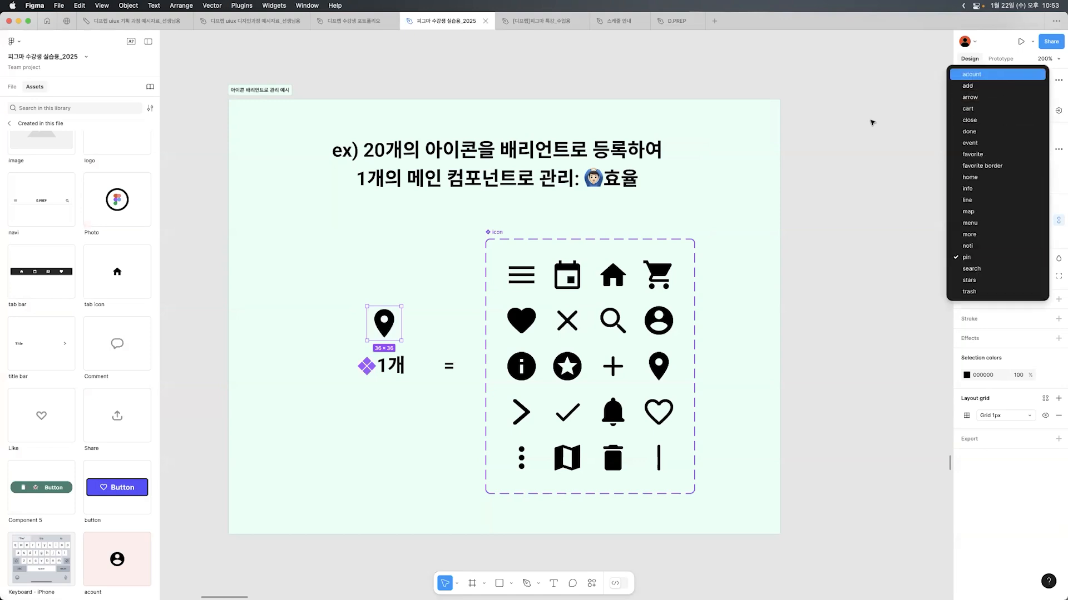
pyautogui.click(829, 156)
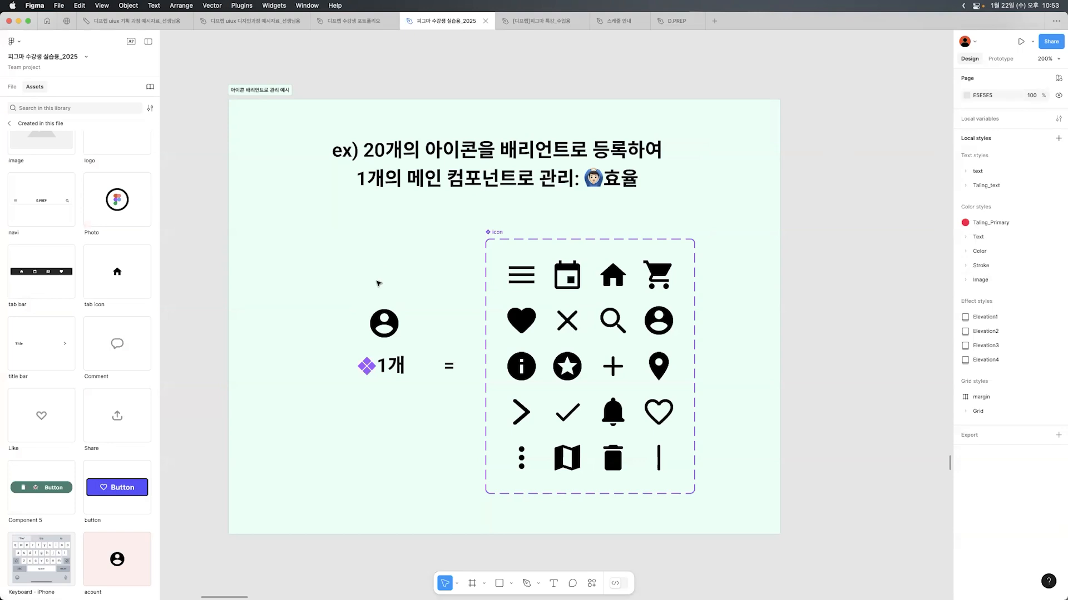
pyautogui.click(382, 322)
pyautogui.click(1015, 110)
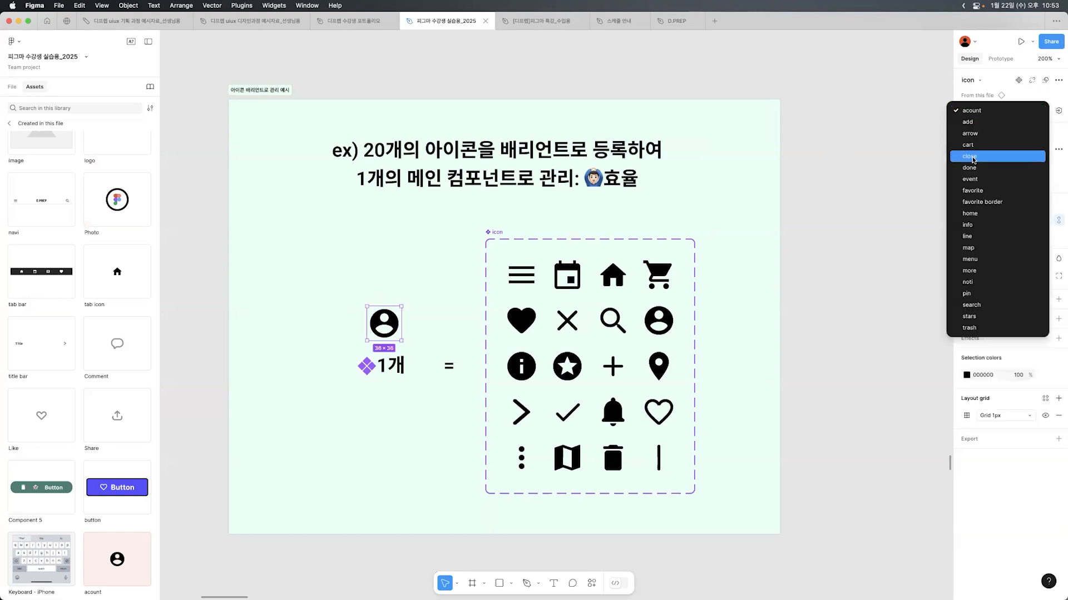
pyautogui.click(983, 264)
pyautogui.click(827, 264)
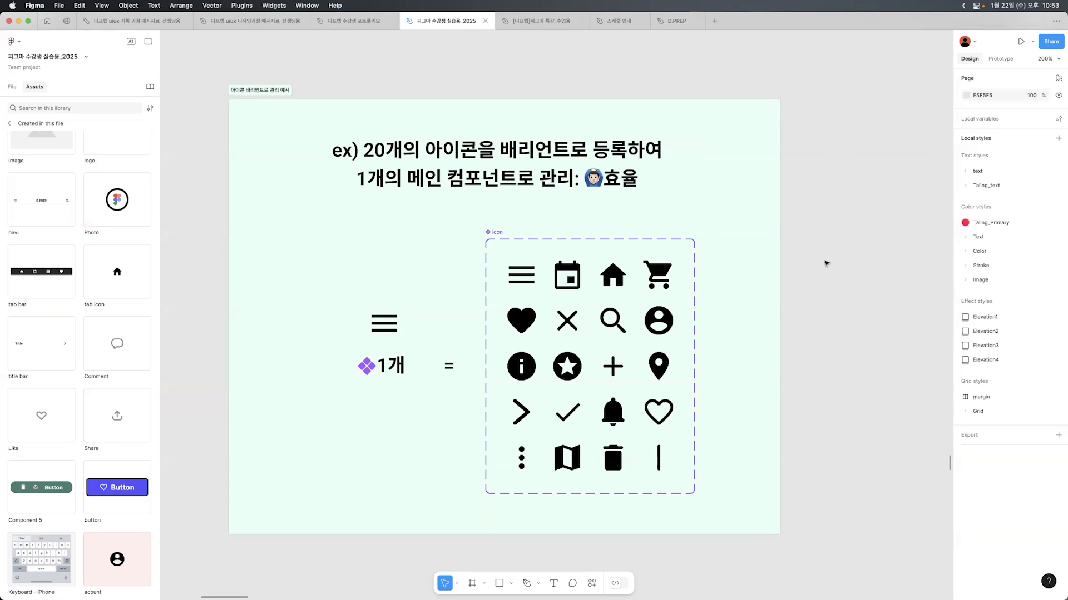
# Step: Examine the guide boxes below the icon examples that explain how to register components and variants
pyautogui.press('super+backslash')
pyautogui.scroll(-3, 824, 262)
pyautogui.moveTo(529, 448); pyautogui.dragTo(517, 295)
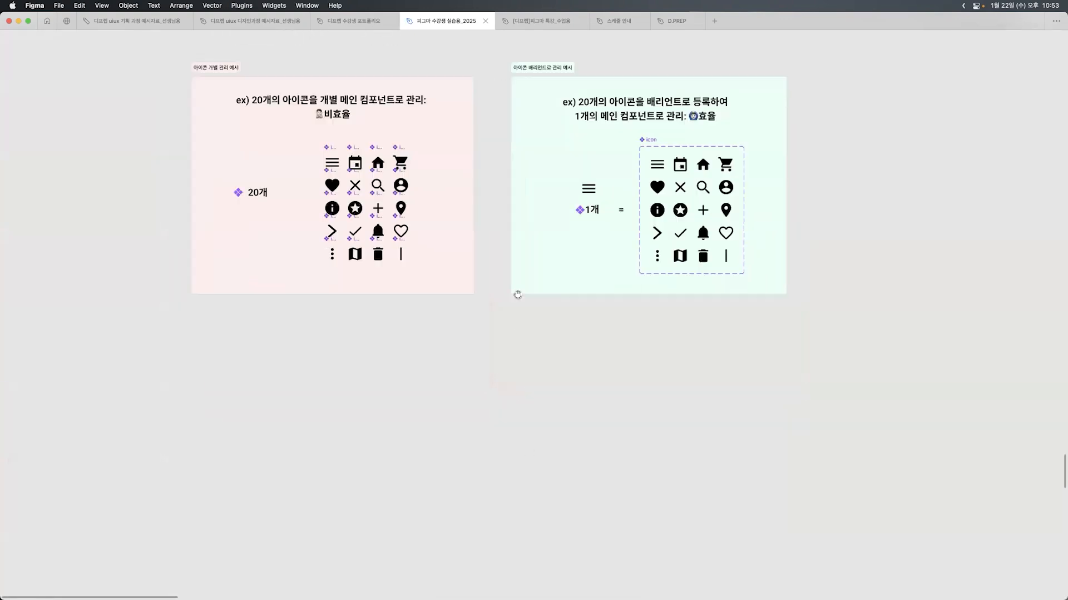
pyautogui.scroll(-6, 518, 294)
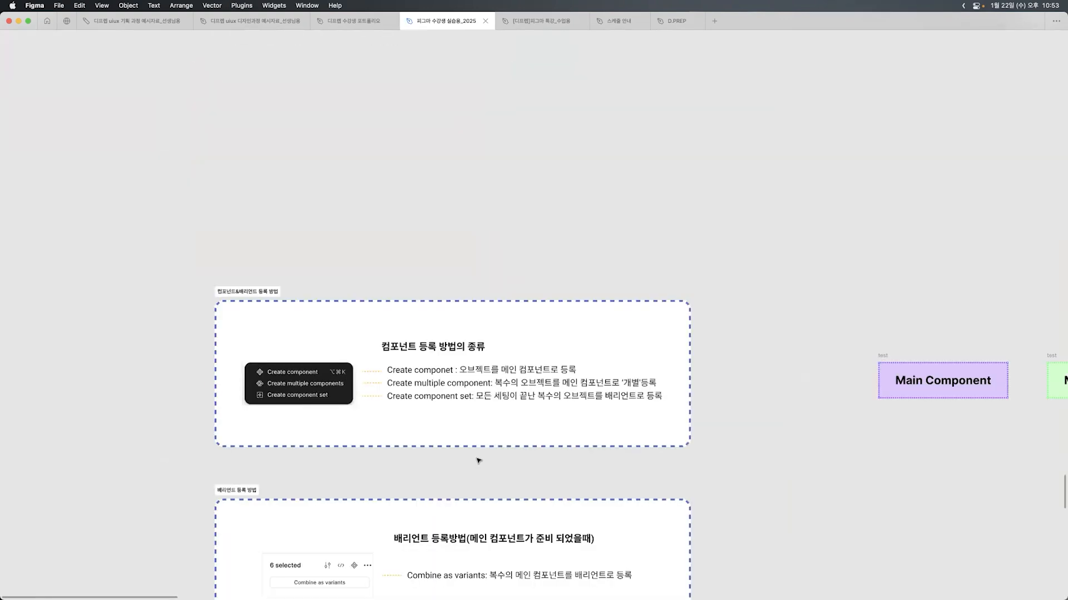
pyautogui.scroll(-1, 478, 461)
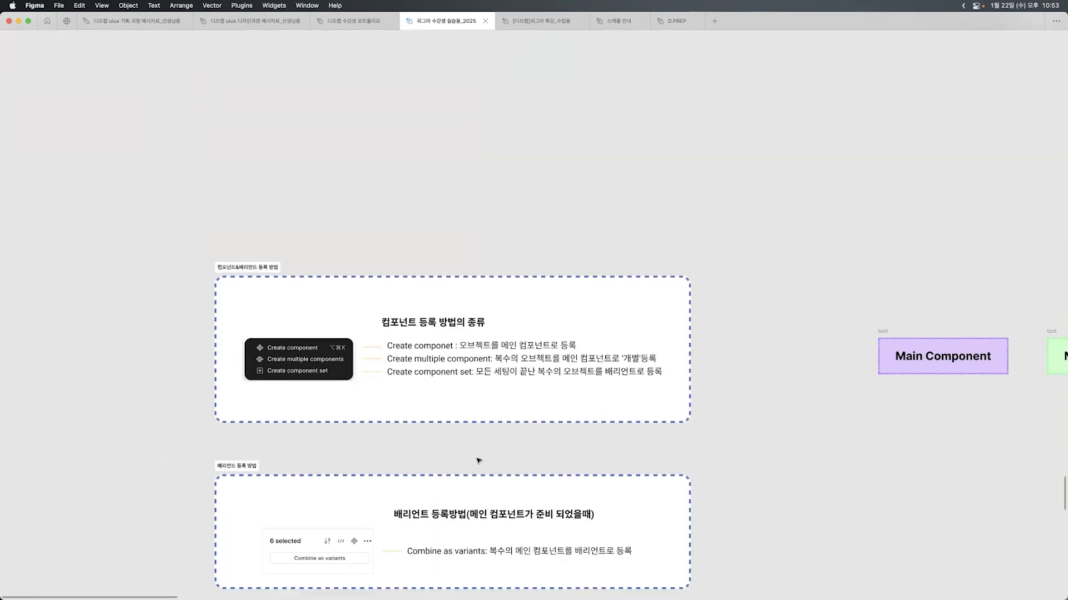
pyautogui.click(351, 365)
pyautogui.scroll(-2, 525, 295)
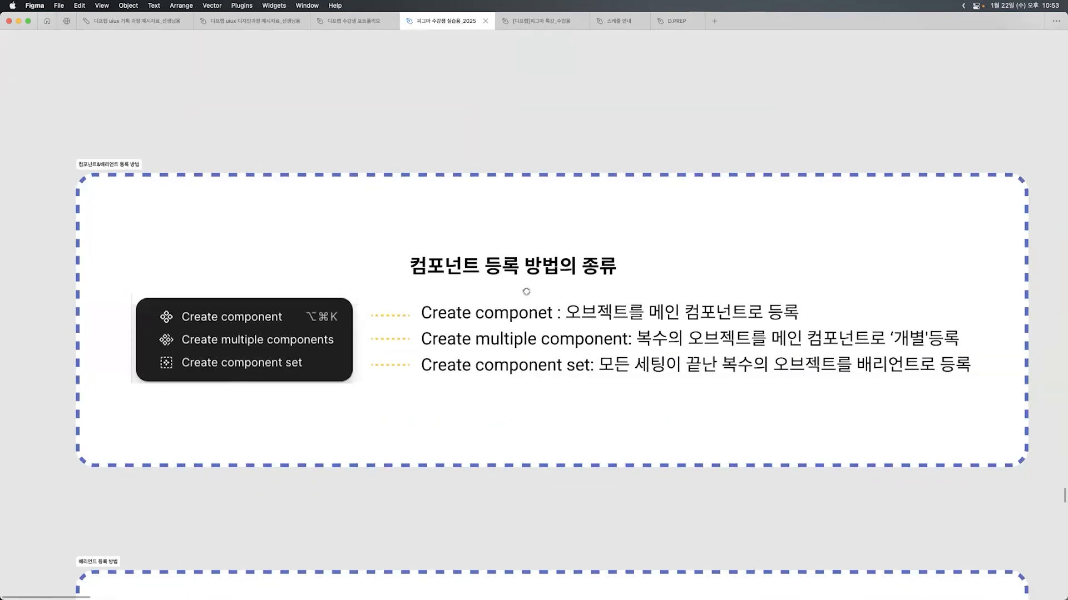
pyautogui.moveTo(526, 291); pyautogui.dragTo(520, 291)
pyautogui.click(334, 262)
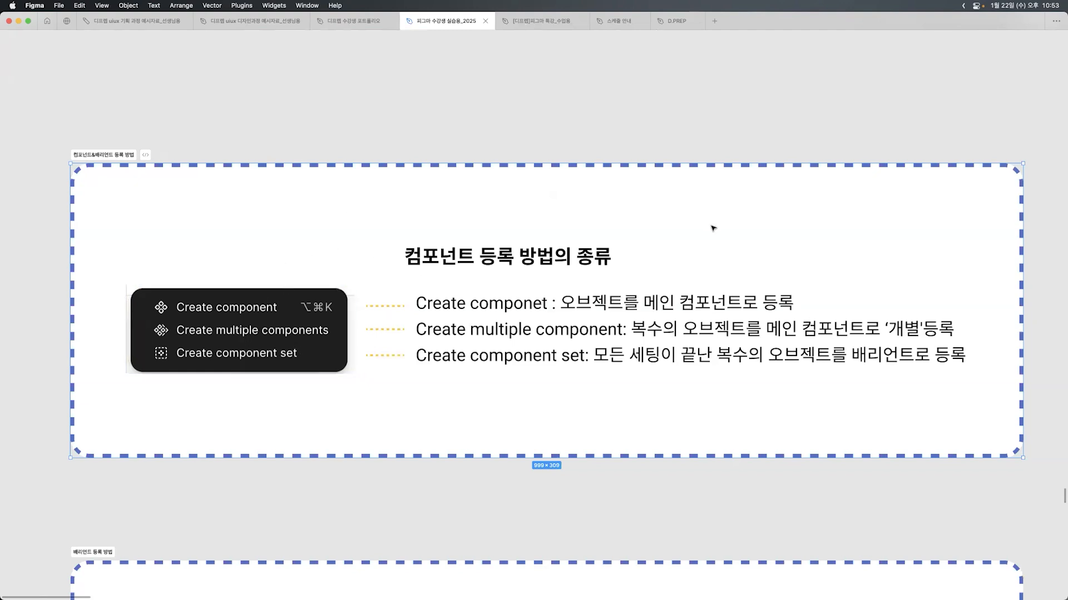
pyautogui.scroll(-5, 710, 229)
pyautogui.hscroll(10, 796, 187)
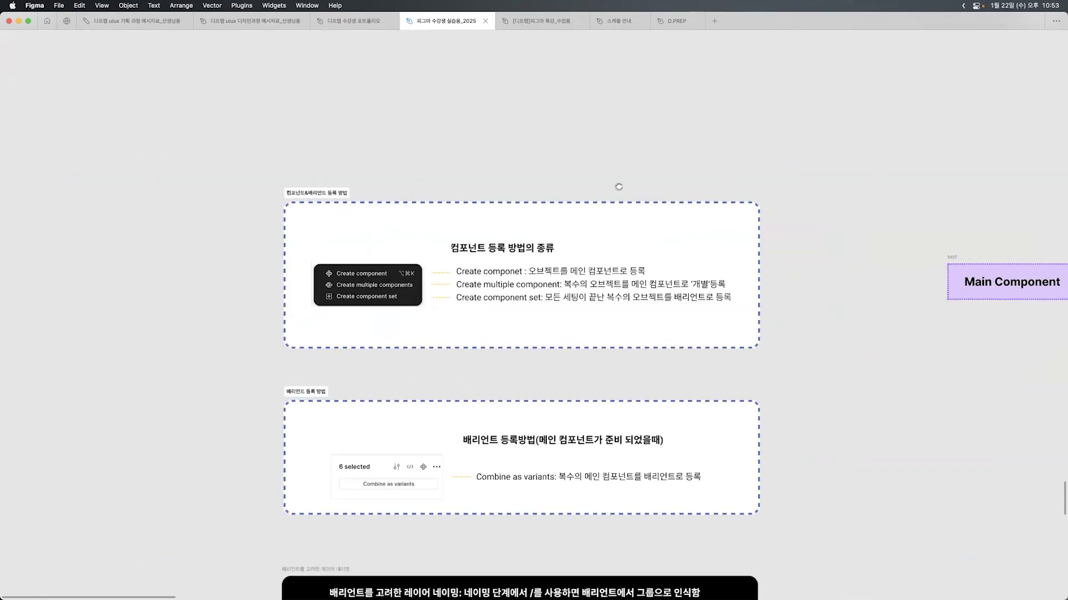
# Step: Select the purple Main Component frame and bring the interface panels back into view
pyautogui.click(450, 266)
pyautogui.click(450, 267)
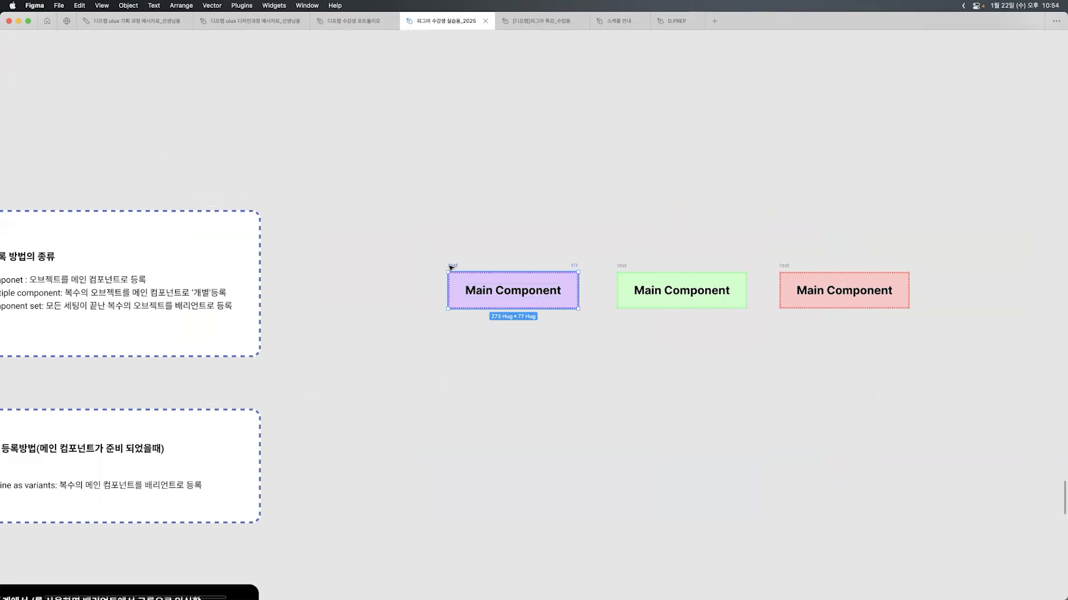
pyautogui.press('super+backslash')
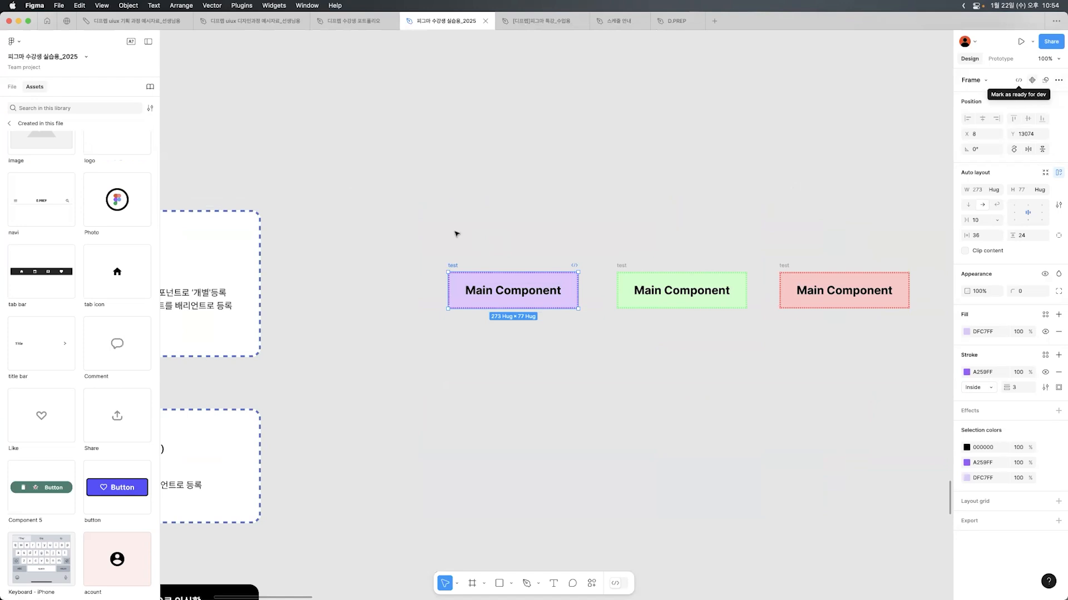
# Step: Create one single component from the purple, green and red Main Component frames together
pyautogui.click(438, 221)
pyautogui.moveTo(416, 224); pyautogui.dragTo(917, 358)
pyautogui.moveTo(812, 179); pyautogui.dragTo(684, 186)
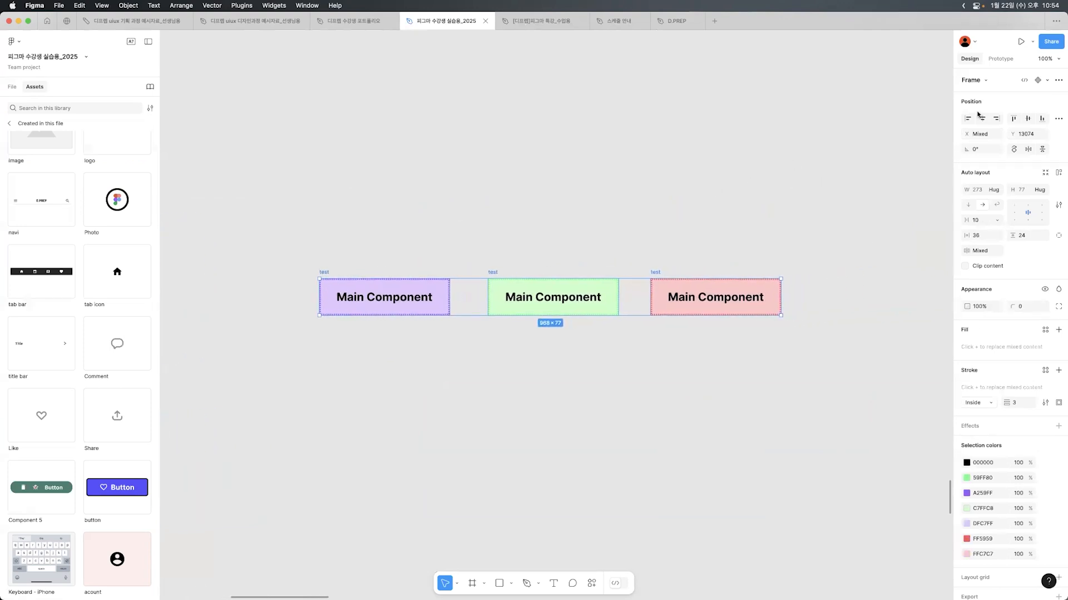
pyautogui.click(1048, 81)
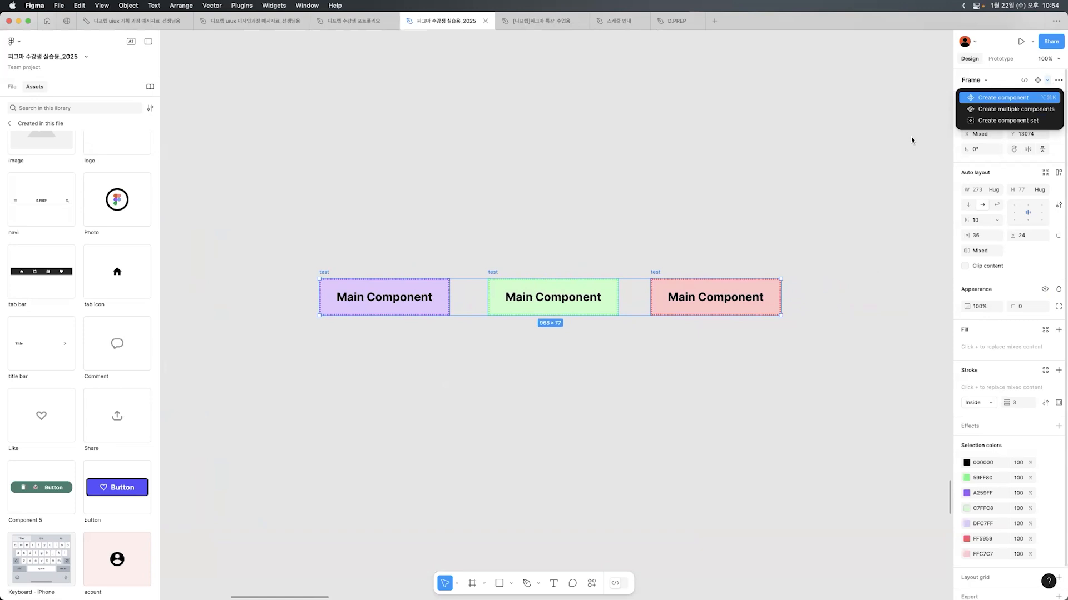
pyautogui.press('alt+super+k')
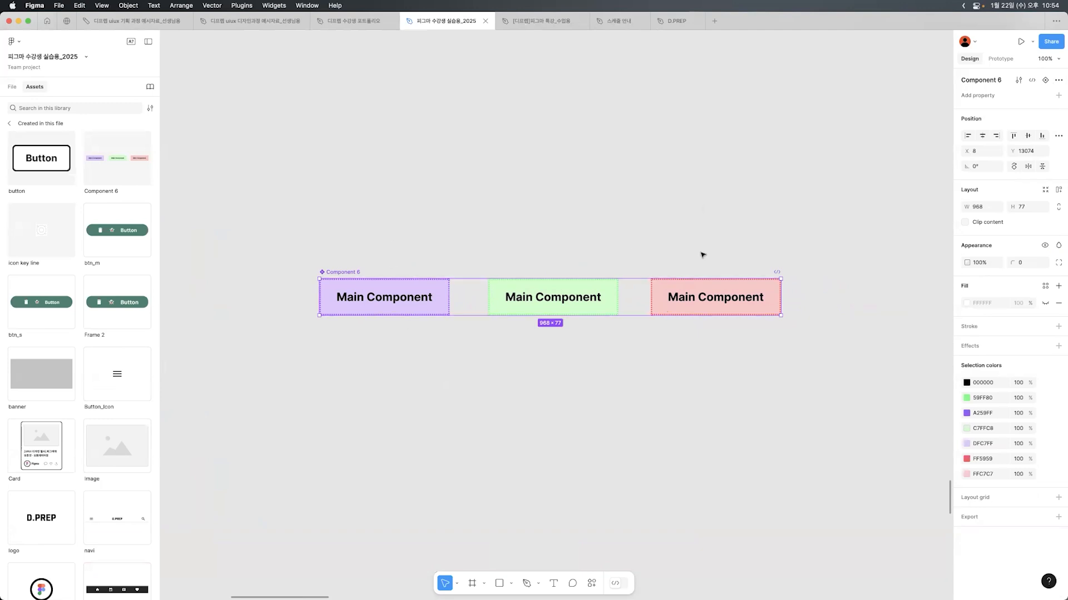
# Step: Undo the creation of the single component and select the Main Component frames one at a time to check them
pyautogui.press('super+z')
pyautogui.click(494, 205)
pyautogui.moveTo(285, 226); pyautogui.dragTo(452, 325)
pyautogui.moveTo(476, 208); pyautogui.dragTo(604, 377)
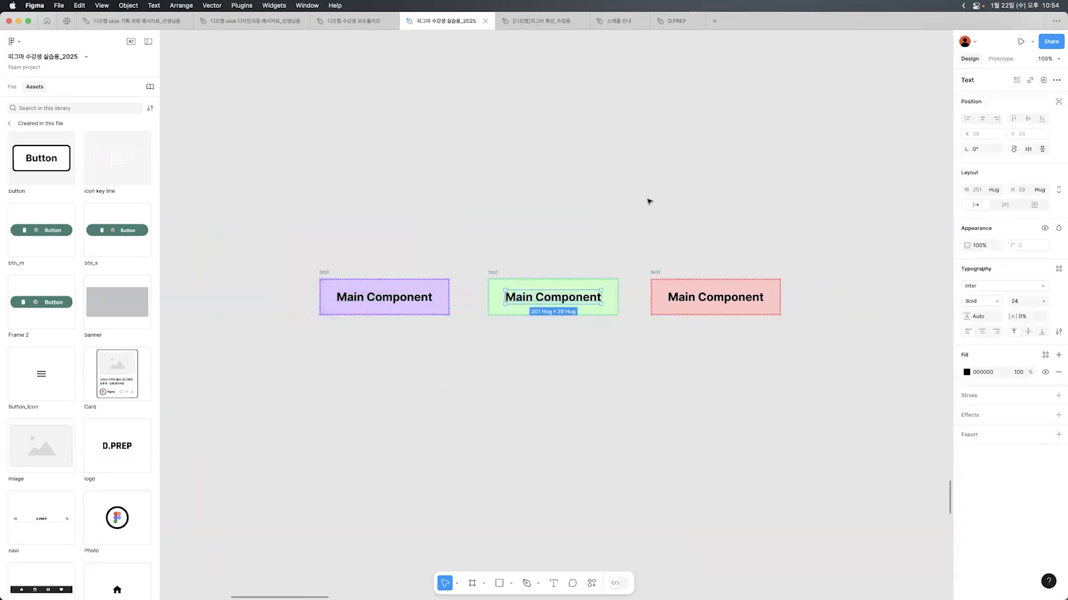
pyautogui.click(745, 388)
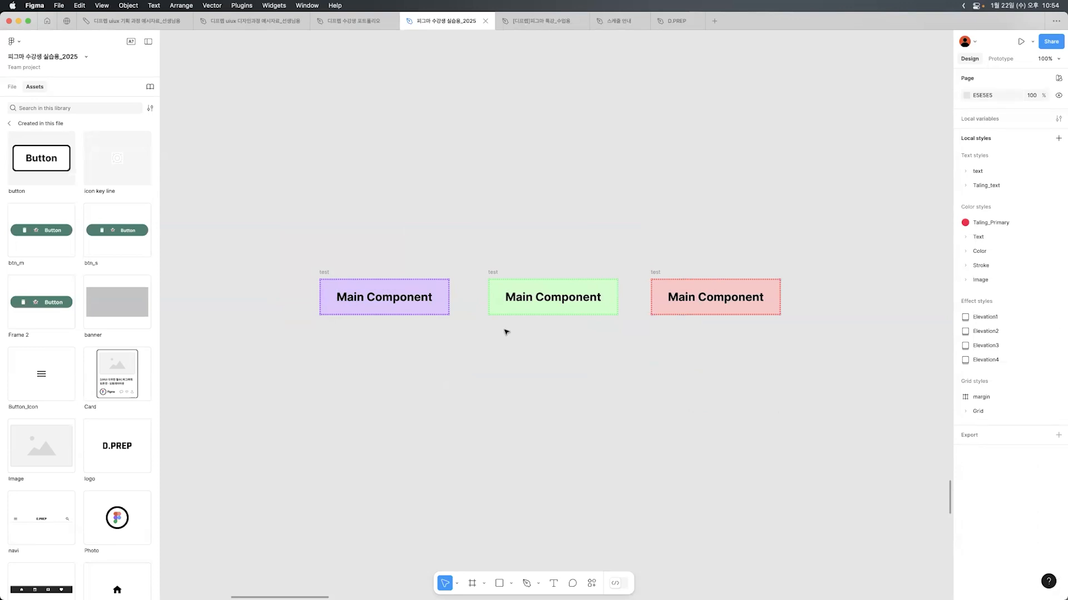
# Step: Turn the three Main Component frames into separate main components with Create multiple components and check each one individually
pyautogui.moveTo(252, 233); pyautogui.dragTo(831, 380)
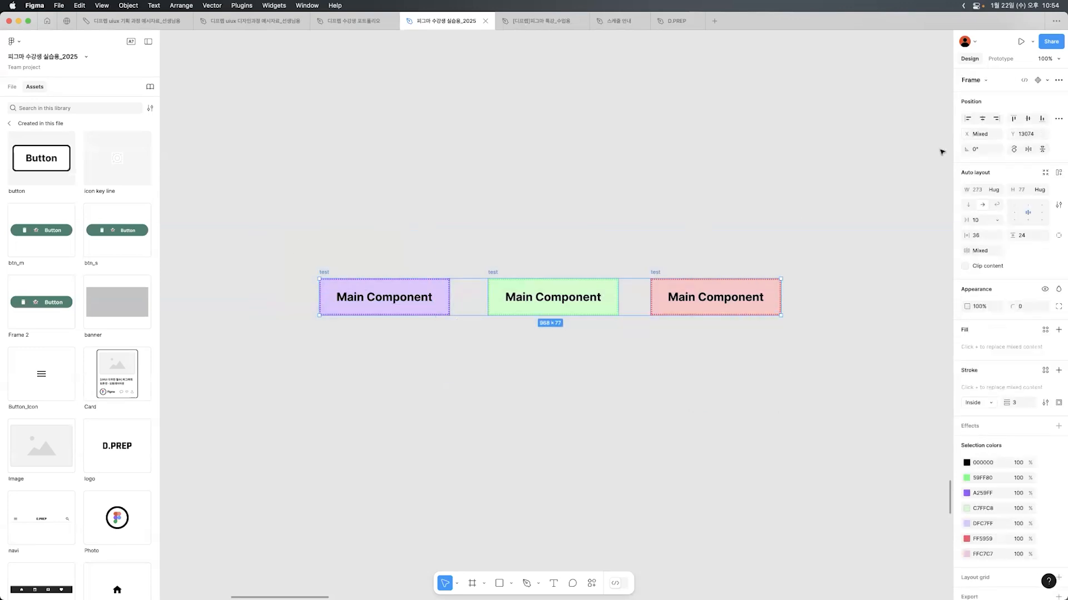
pyautogui.click(1048, 81)
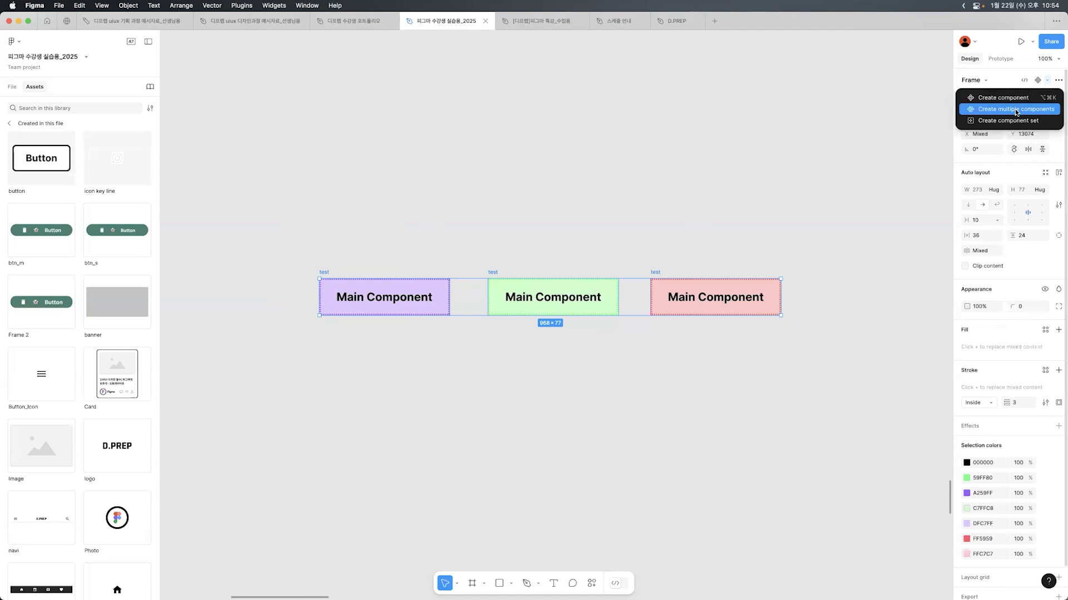
pyautogui.click(400, 247)
pyautogui.moveTo(307, 250); pyautogui.dragTo(392, 354)
pyautogui.moveTo(472, 256); pyautogui.dragTo(536, 355)
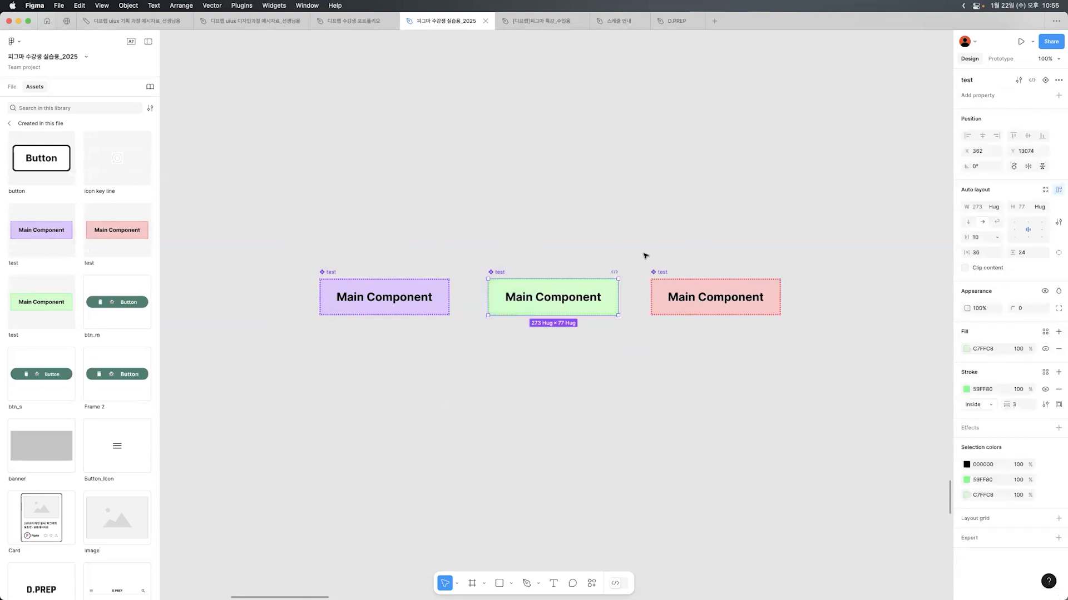
pyautogui.moveTo(640, 254); pyautogui.dragTo(687, 388)
pyautogui.click(688, 388)
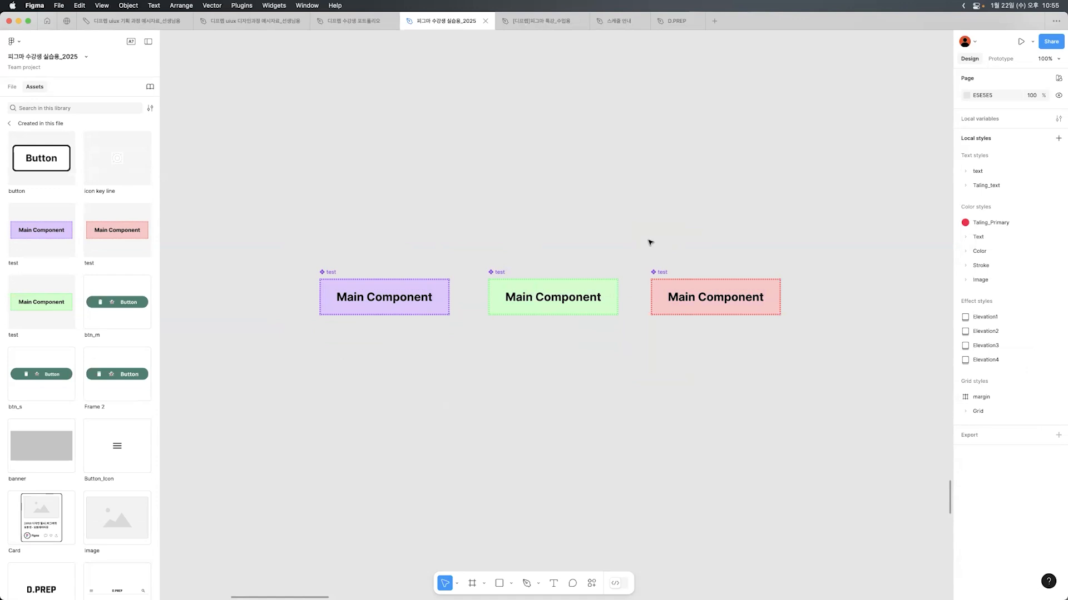
# Step: Combine the three test main components into one component set as variants
pyautogui.press('super+a')
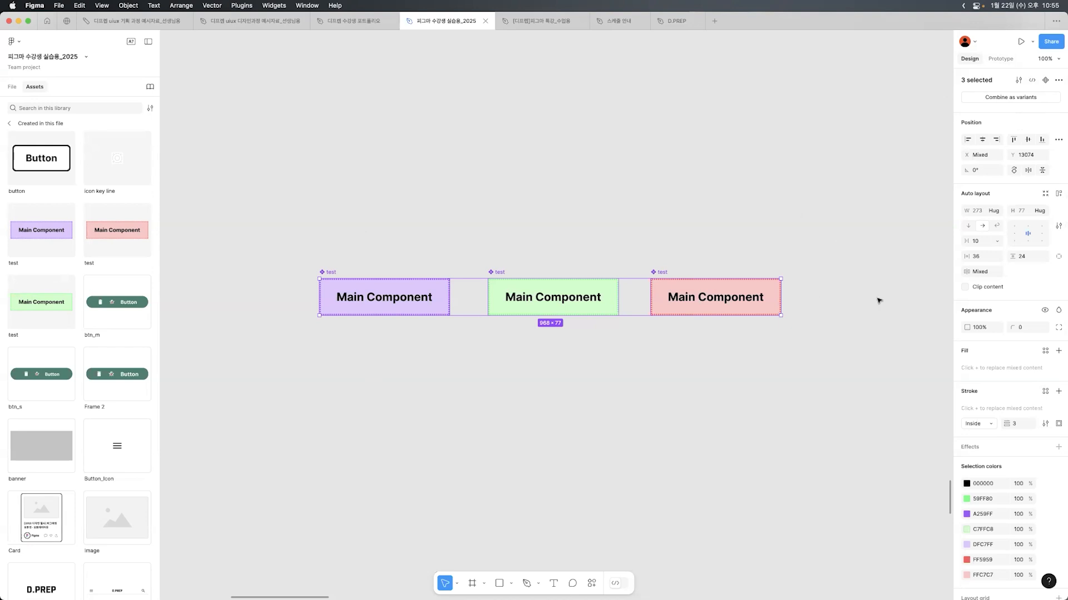
pyautogui.click(1002, 98)
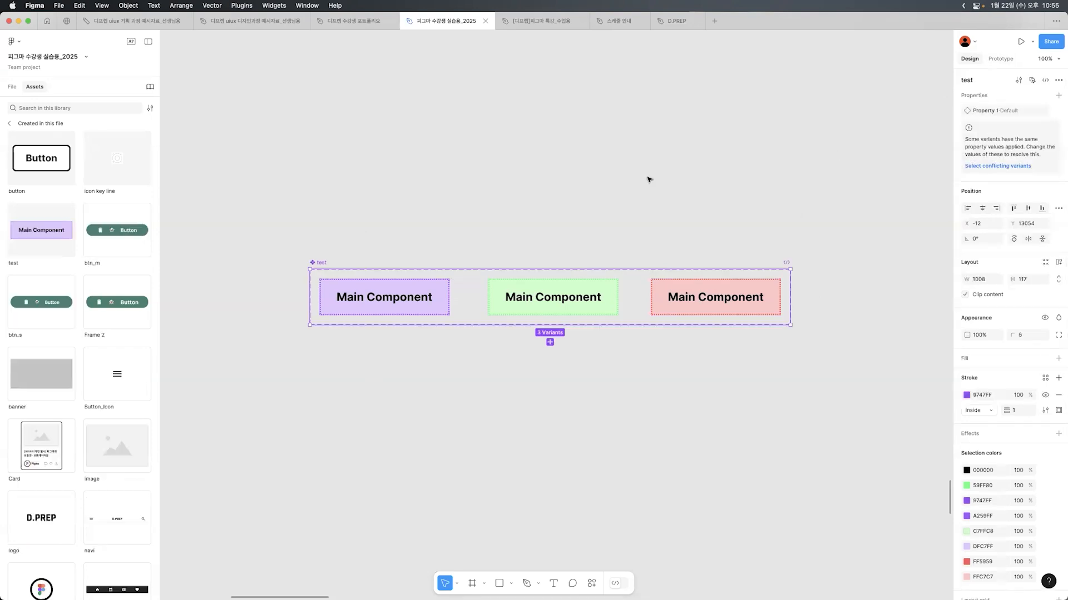
pyautogui.click(521, 270)
pyautogui.click(320, 266)
# Step: Examine each variant in the test component set and the set's Property 1 information
pyautogui.moveTo(361, 241); pyautogui.dragTo(364, 334)
pyautogui.moveTo(551, 221); pyautogui.dragTo(557, 334)
pyautogui.moveTo(748, 229); pyautogui.dragTo(709, 403)
pyautogui.click(709, 402)
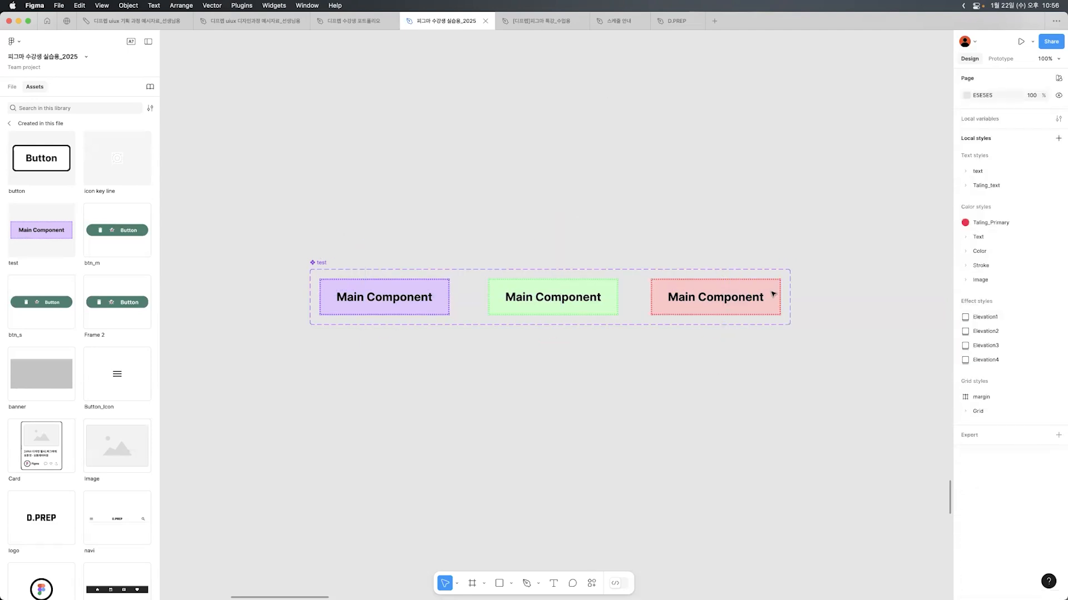
pyautogui.click(351, 257)
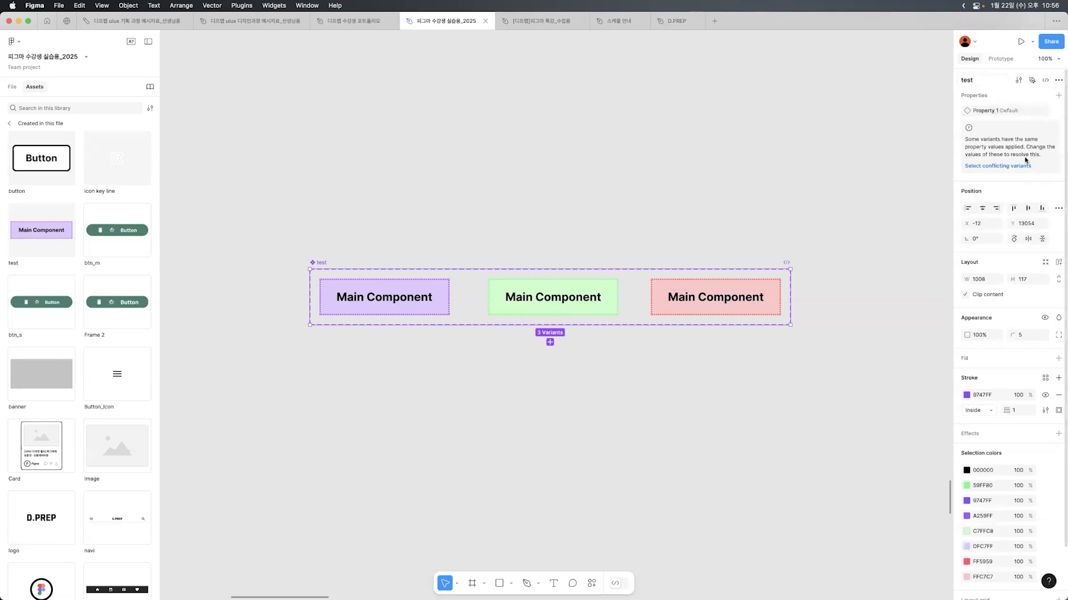
pyautogui.moveTo(999, 117)
pyautogui.click(688, 156)
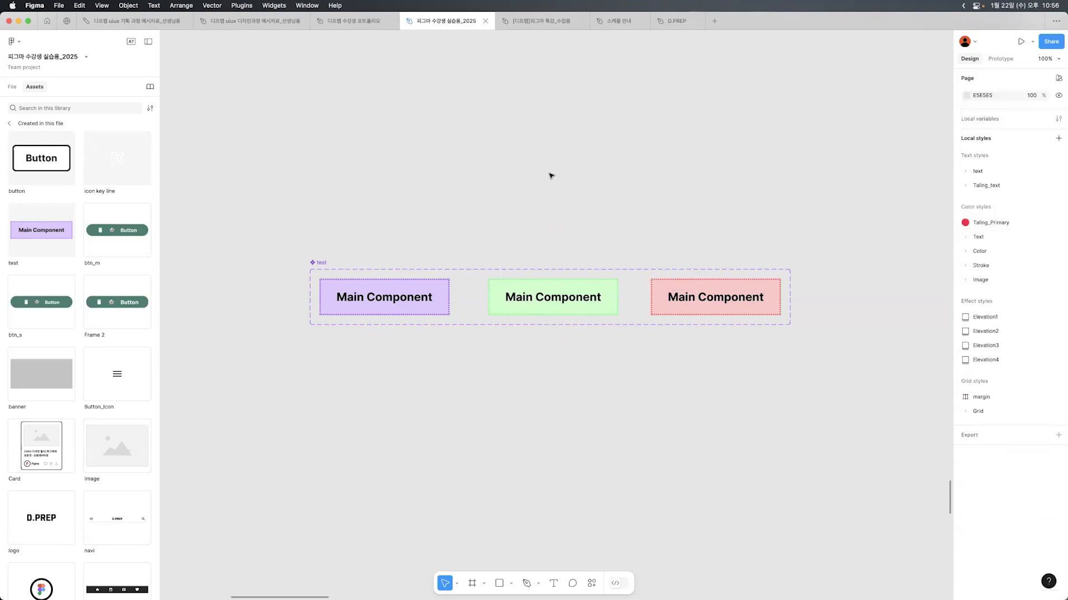
# Step: Review the notes on component registration methods, Combine as variants, and slash-based layer naming for variants
pyautogui.hscroll(-10, 596, 214)
pyautogui.scroll(-2, 595, 214)
pyautogui.hscroll(-1, 596, 214)
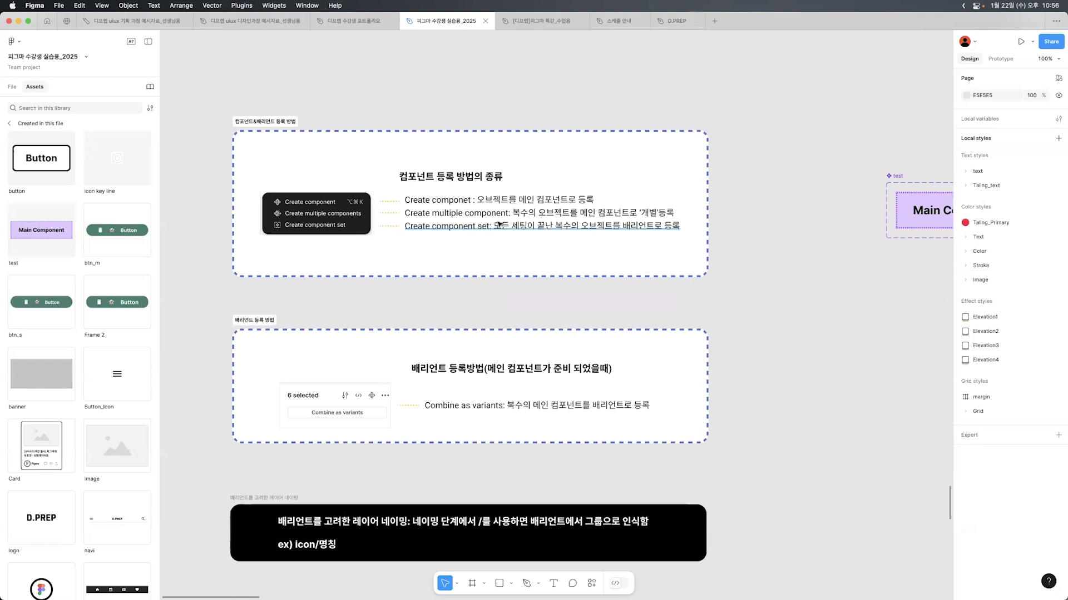
pyautogui.press('super+backslash')
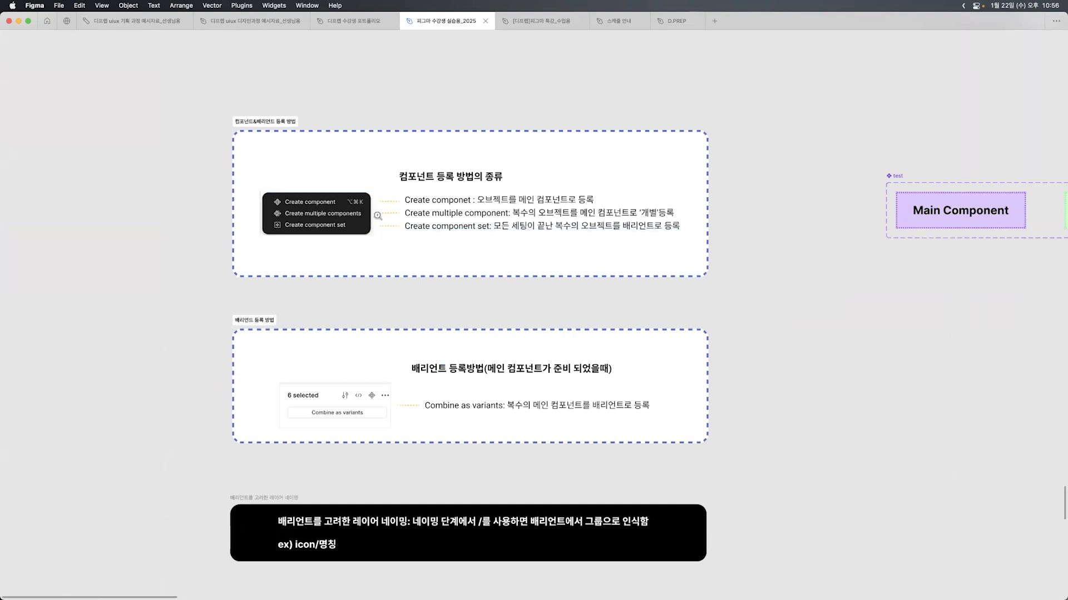
pyautogui.scroll(5, 378, 218)
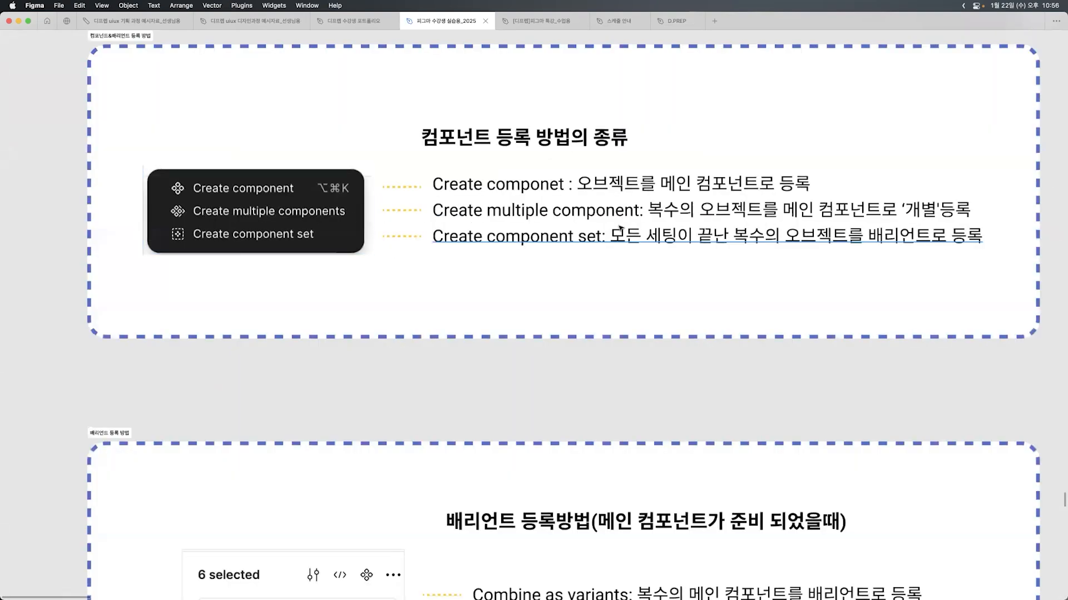
pyautogui.scroll(-5, 648, 382)
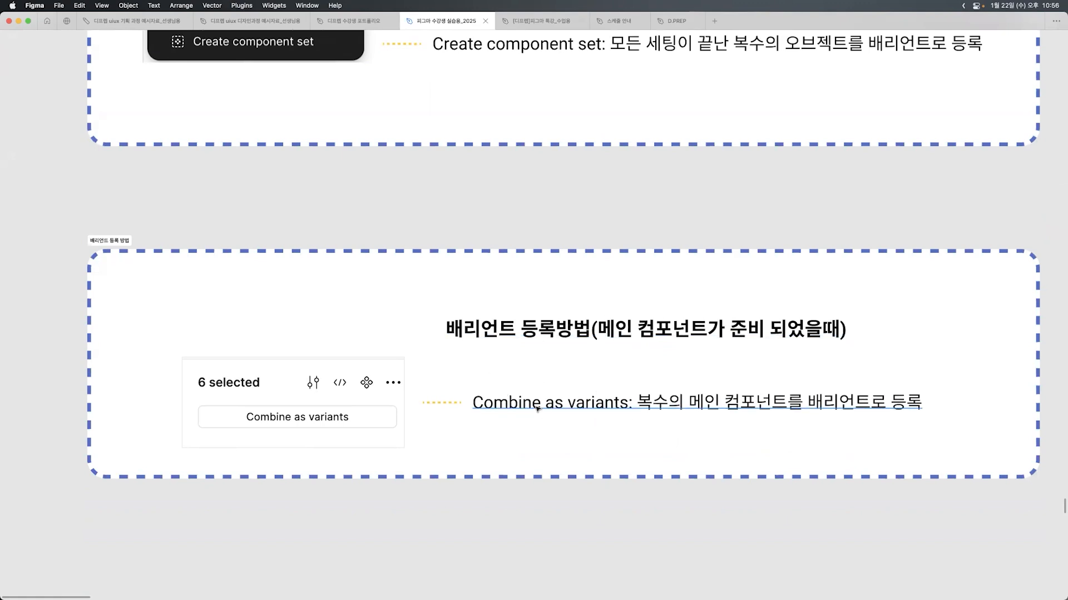
pyautogui.scroll(-5, 537, 408)
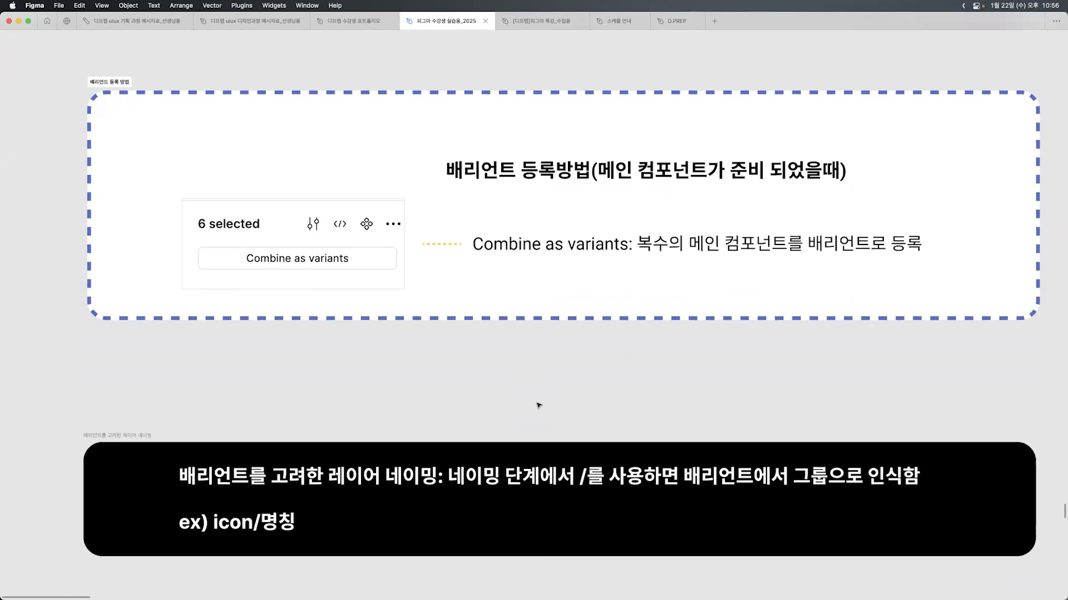
pyautogui.scroll(-5, 540, 403)
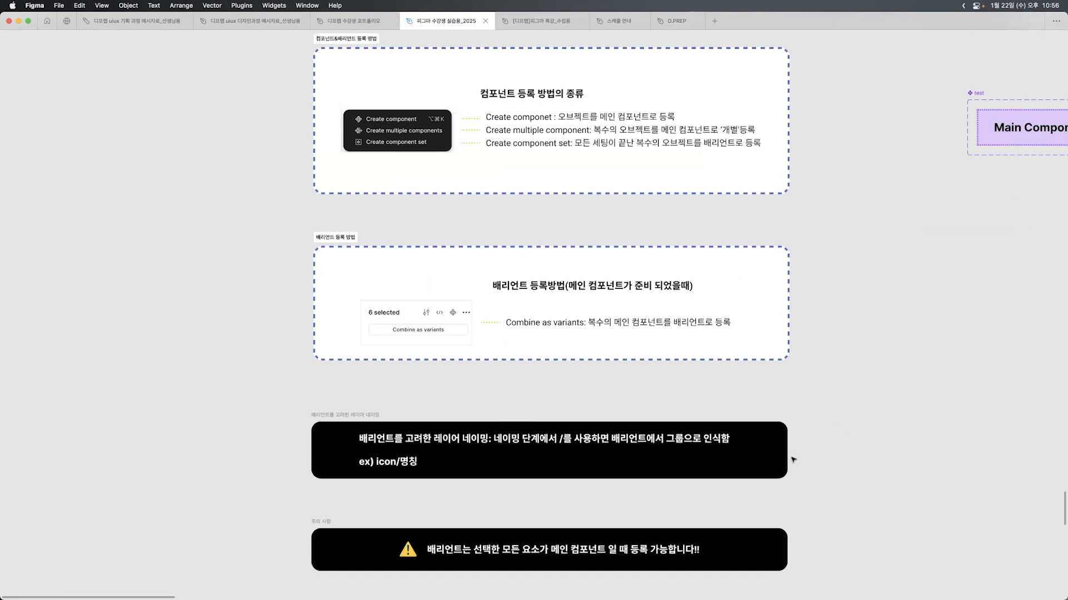
pyautogui.click(572, 485)
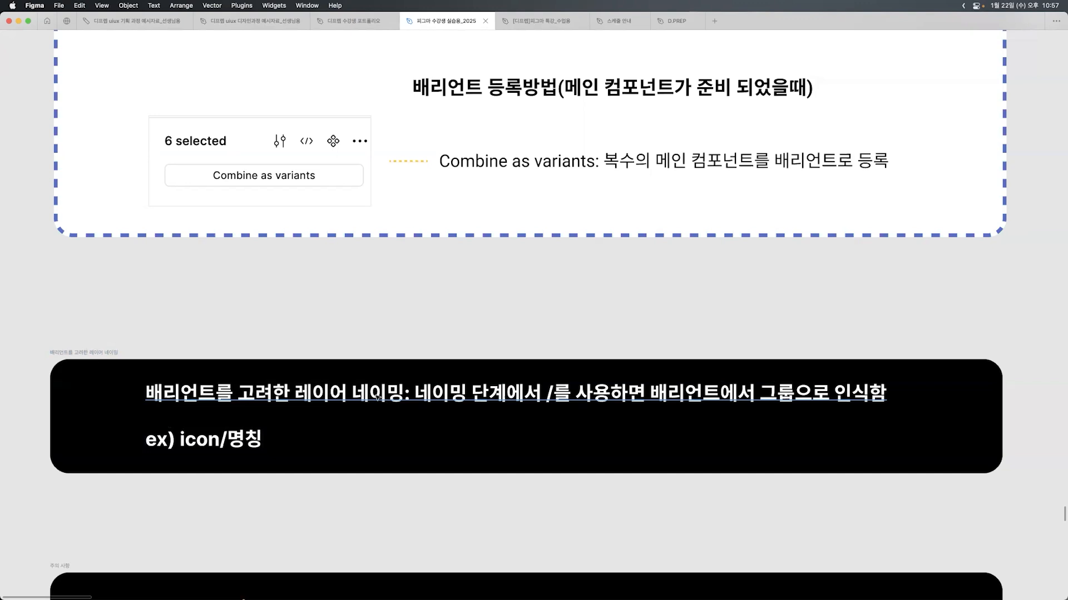
pyautogui.click(552, 396)
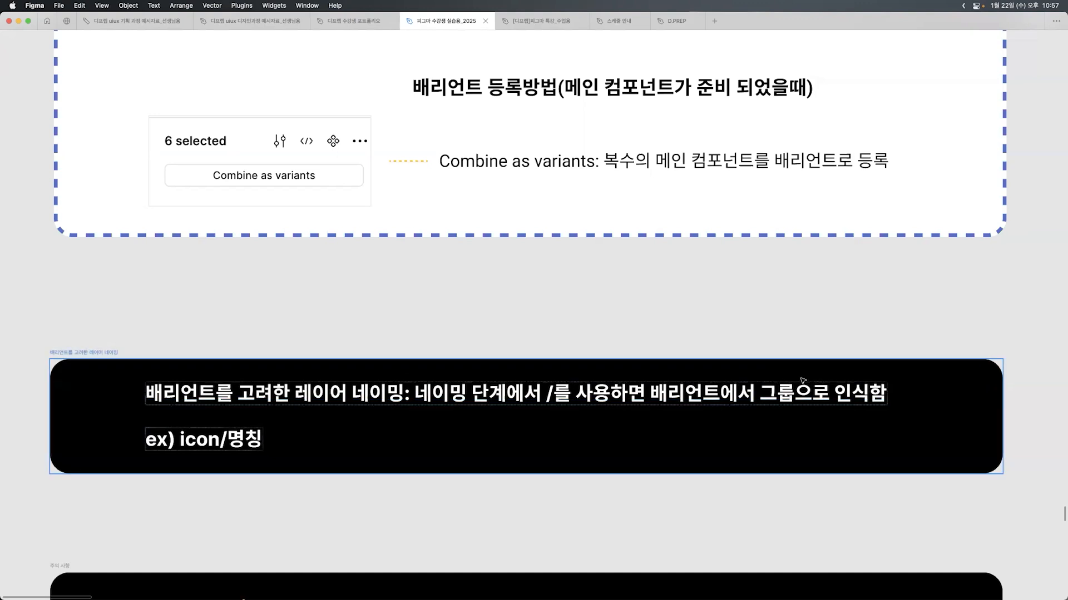
# Step: Examine the individually managed icon components and the slash-based layer name of the menu icon
pyautogui.scroll(10, 417, 350)
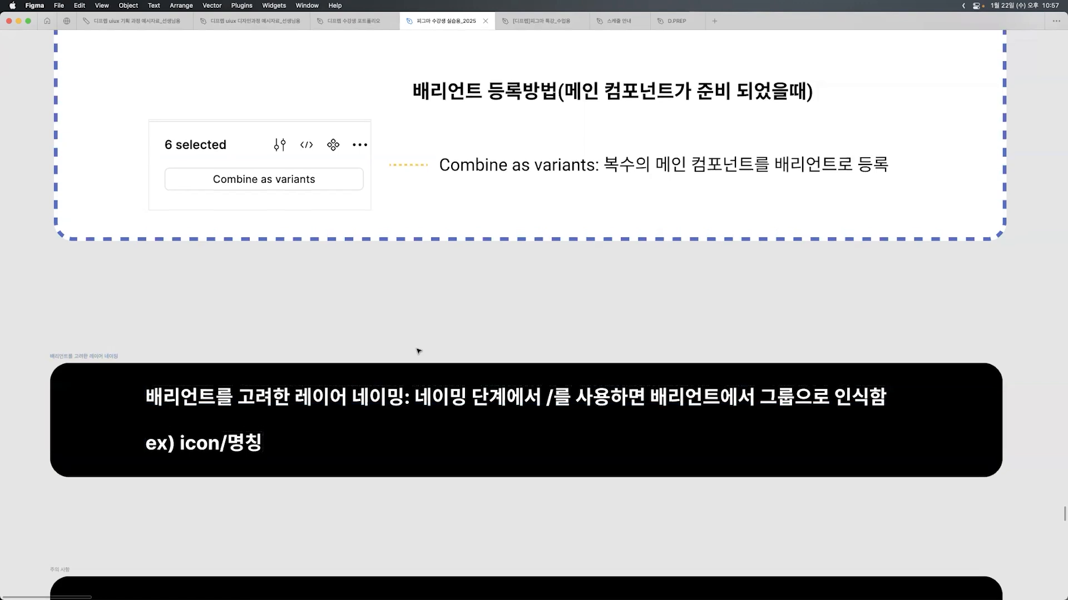
pyautogui.scroll(15, 418, 350)
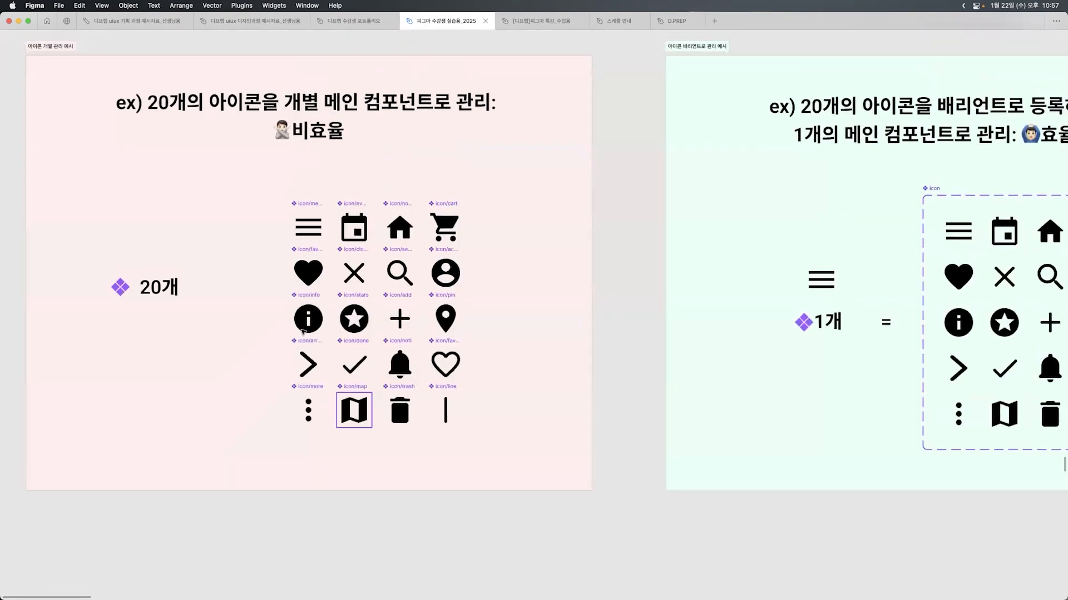
pyautogui.moveTo(280, 187); pyautogui.dragTo(517, 436)
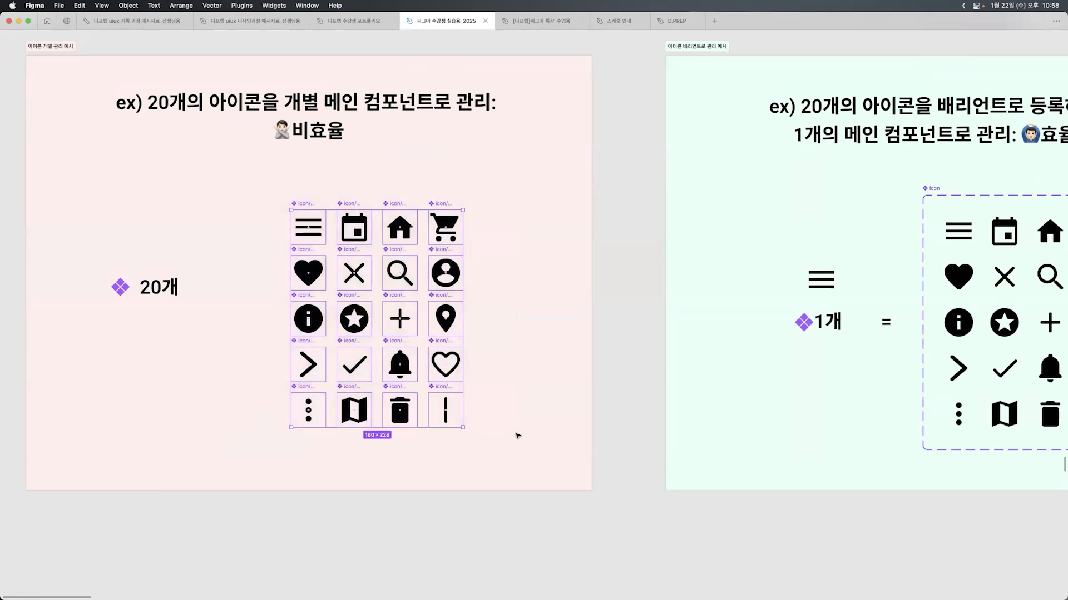
pyautogui.click(517, 435)
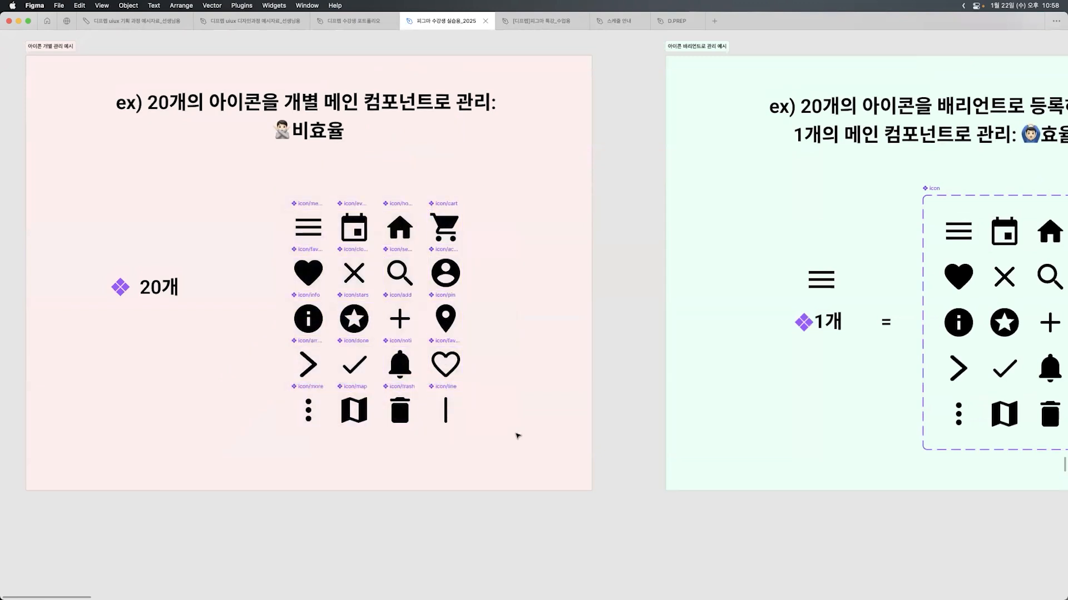
pyautogui.doubleClick(304, 203)
pyautogui.click(294, 202)
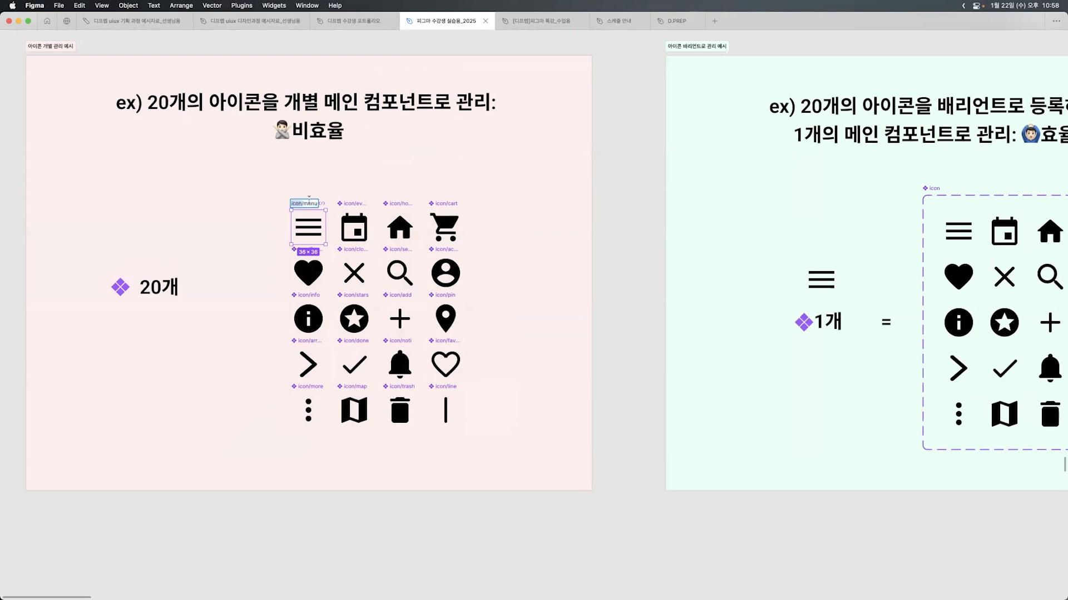
pyautogui.click(302, 203)
pyautogui.click(460, 186)
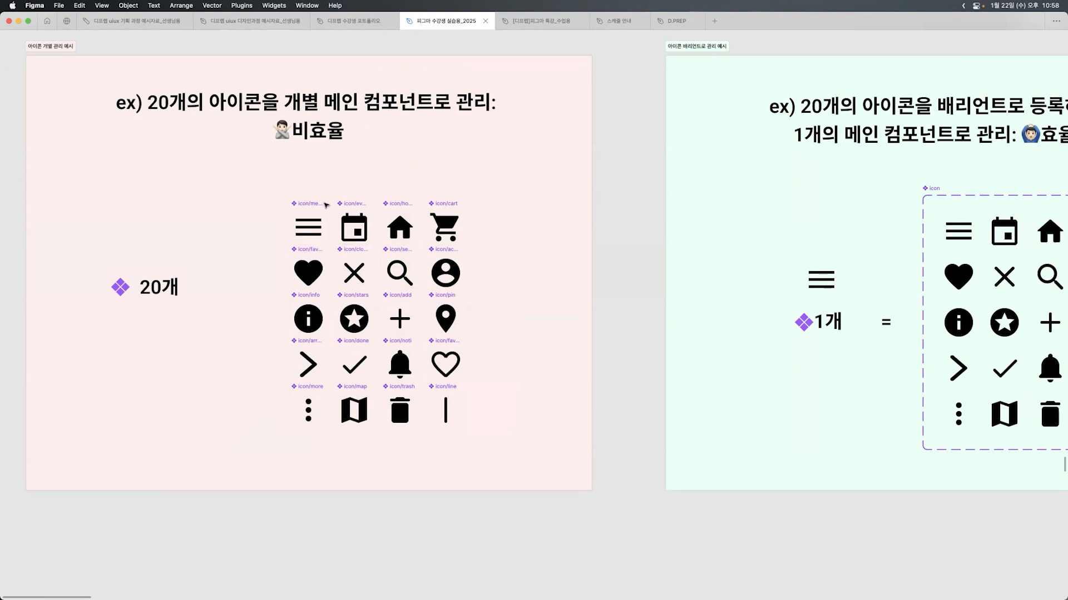
pyautogui.click(492, 356)
pyautogui.moveTo(255, 181); pyautogui.dragTo(442, 371)
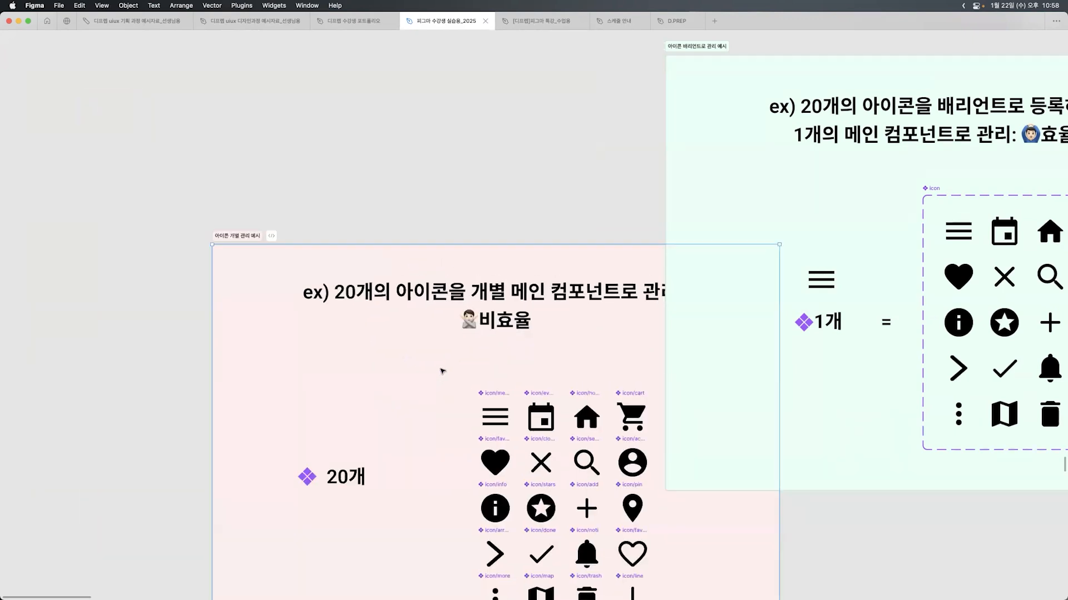
pyautogui.hotkey('ctrl', 'z')
# Step: Select the icon component set in the green variant example and inspect its Property 1 variant property
pyautogui.hscroll(1, 742, 227)
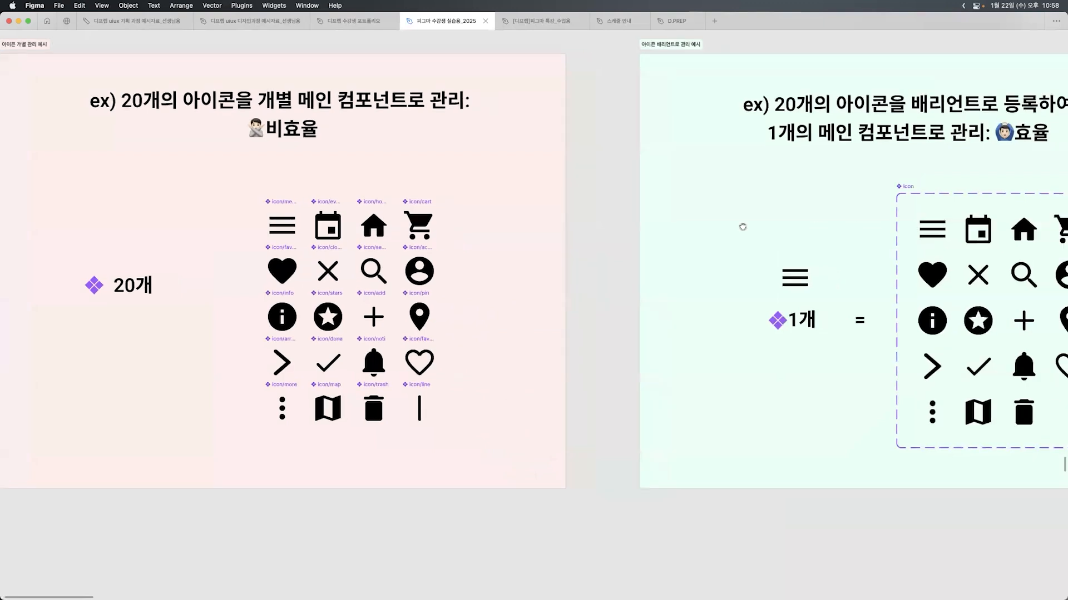
pyautogui.hscroll(10, 743, 226)
pyautogui.click(531, 192)
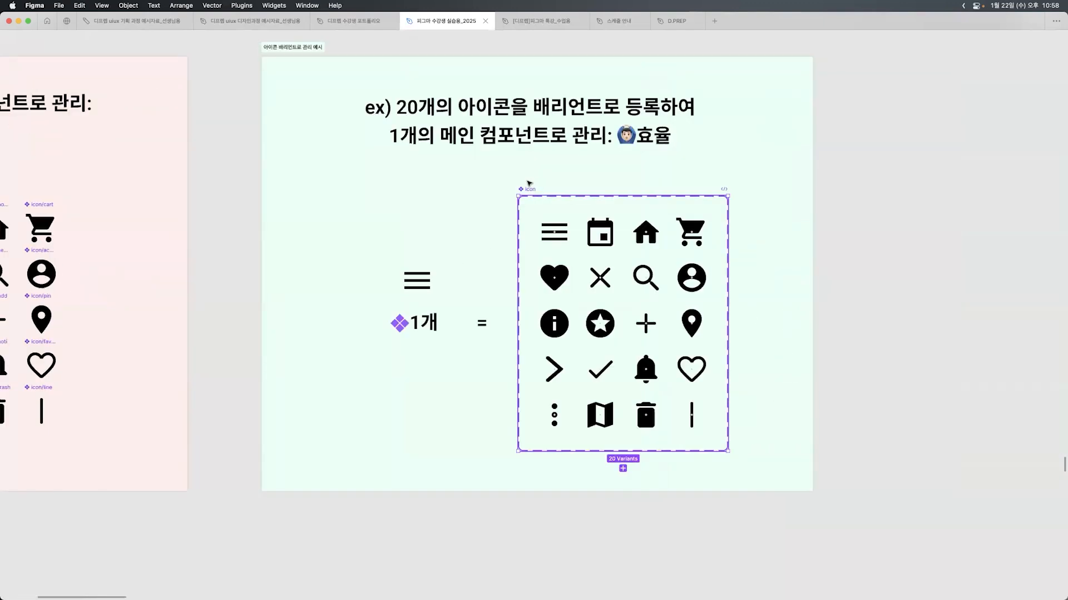
pyautogui.press('super+backslash')
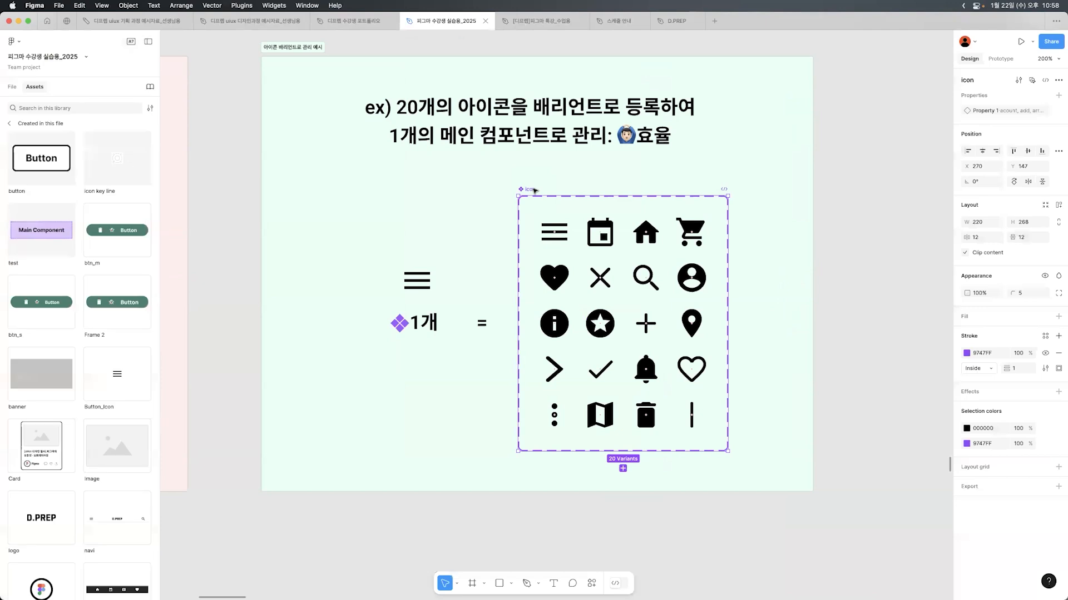
pyautogui.doubleClick(1012, 110)
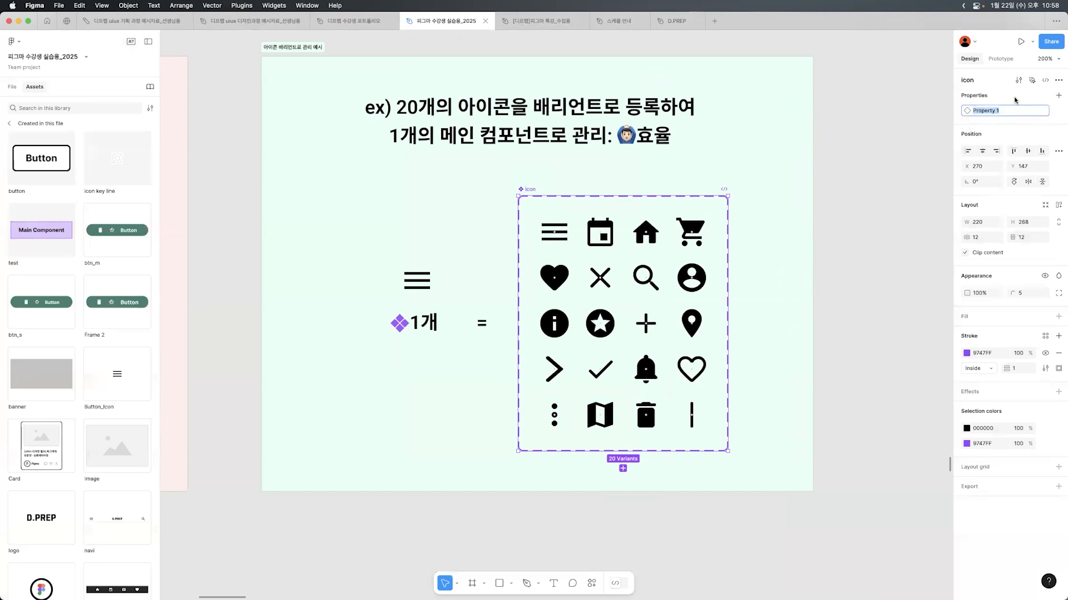
pyautogui.click(1014, 98)
pyautogui.click(984, 91)
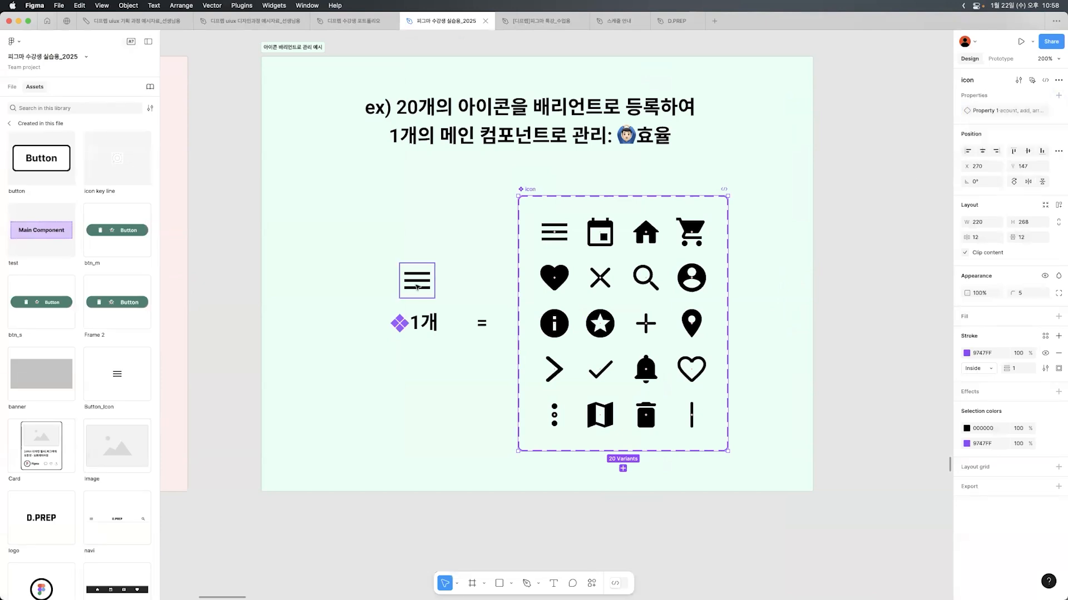
# Step: Browse the Property 1 options of the standalone menu icon instance, try the cart variant and undo it
pyautogui.click(417, 287)
pyautogui.click(1034, 111)
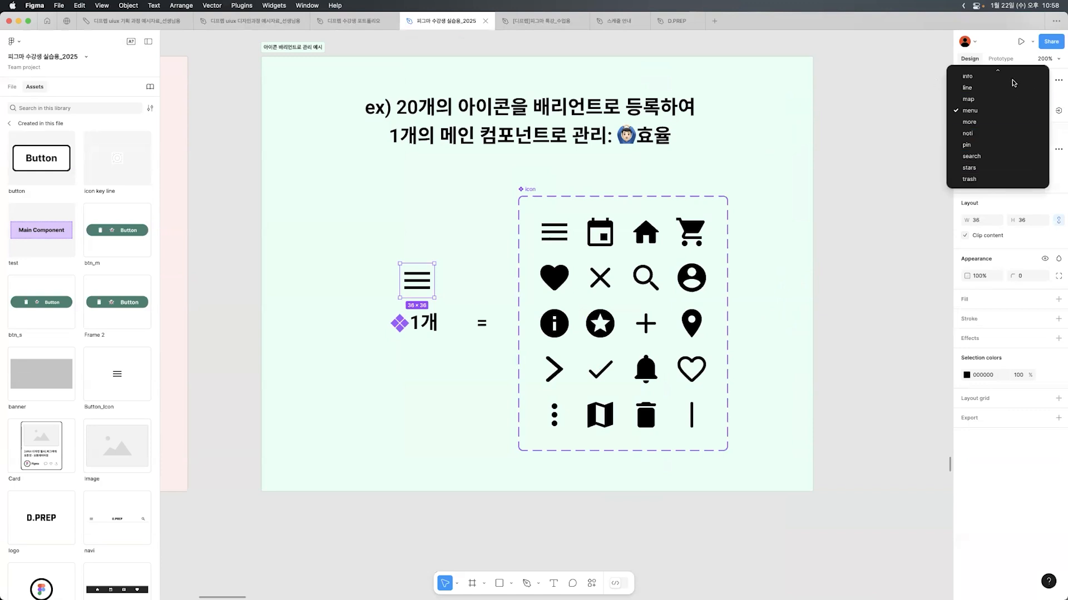
pyautogui.scroll(5, 1013, 84)
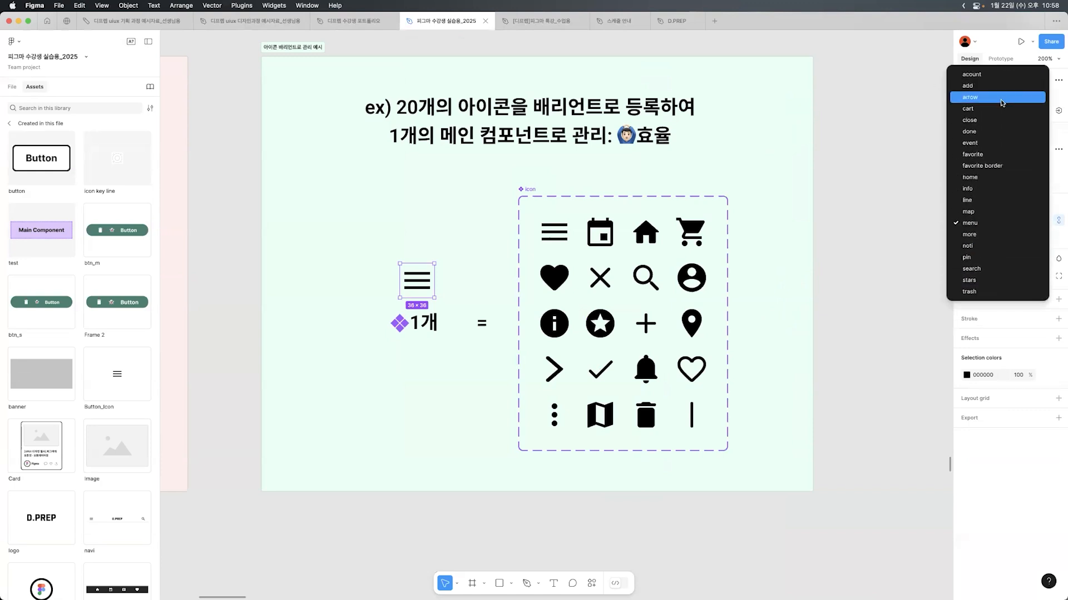
pyautogui.click(997, 108)
pyautogui.press('super+z')
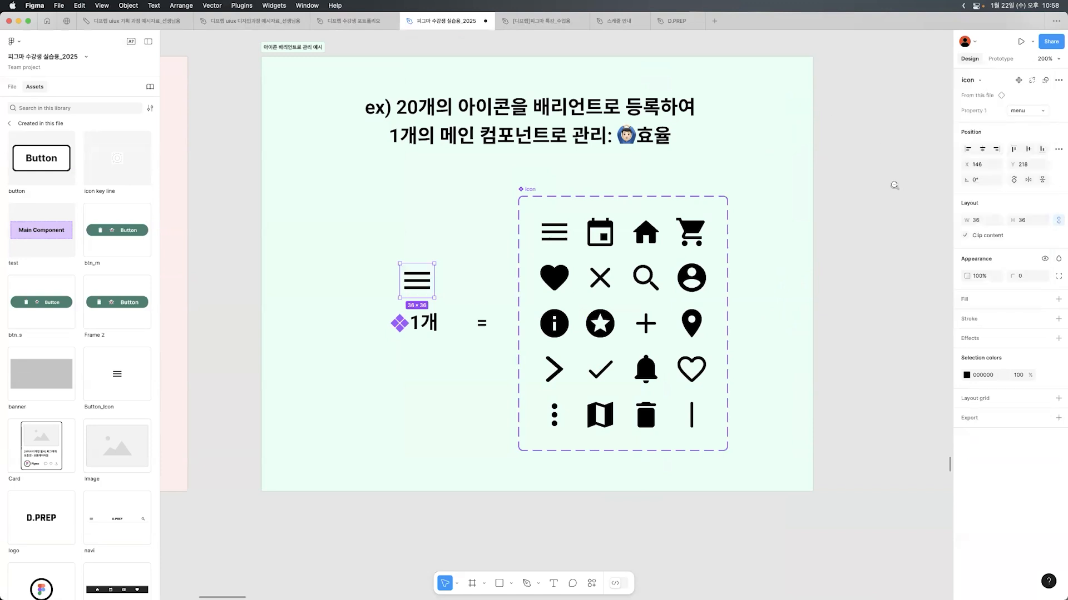
# Step: Revert the test component set to three separate plain frames and move them together up to about Y 13085
pyautogui.keyDown('alt'); pyautogui.click(894, 185); pyautogui.keyUp('alt')
pyautogui.keyDown('alt'); pyautogui.click(893, 187); pyautogui.keyUp('alt')
pyautogui.keyDown('alt'); pyautogui.click(888, 197); pyautogui.keyUp('alt')
pyautogui.moveTo(805, 443); pyautogui.dragTo(703, 429)
pyautogui.click(703, 429)
pyautogui.click(703, 429)
pyautogui.press('super+backslash')
pyautogui.moveTo(998, 118); pyautogui.dragTo(339, 297)
pyautogui.click(307, 307)
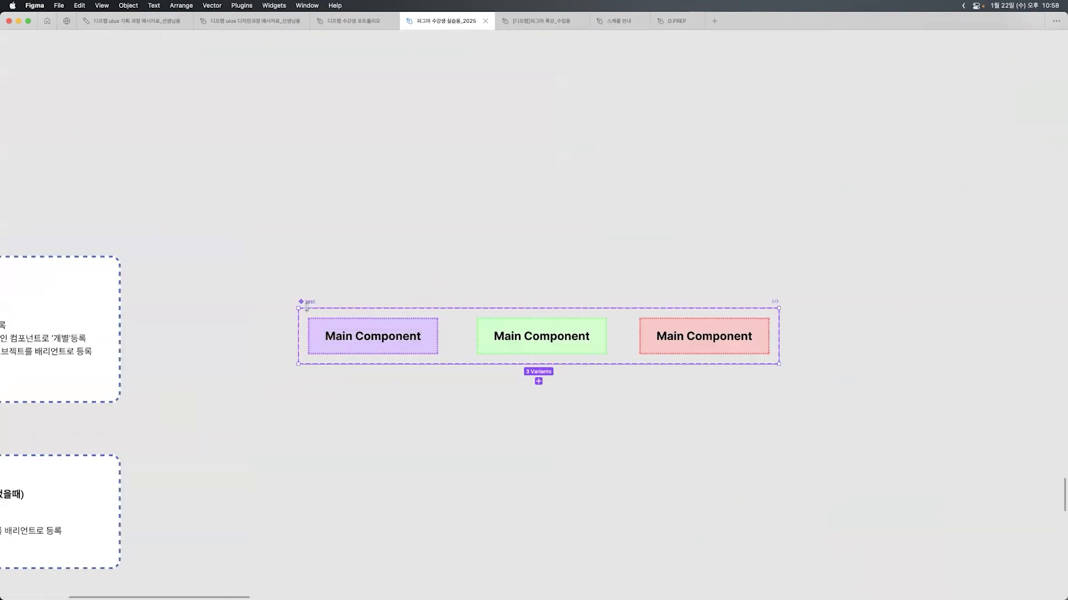
pyautogui.press('super+backslash')
pyautogui.click(381, 332)
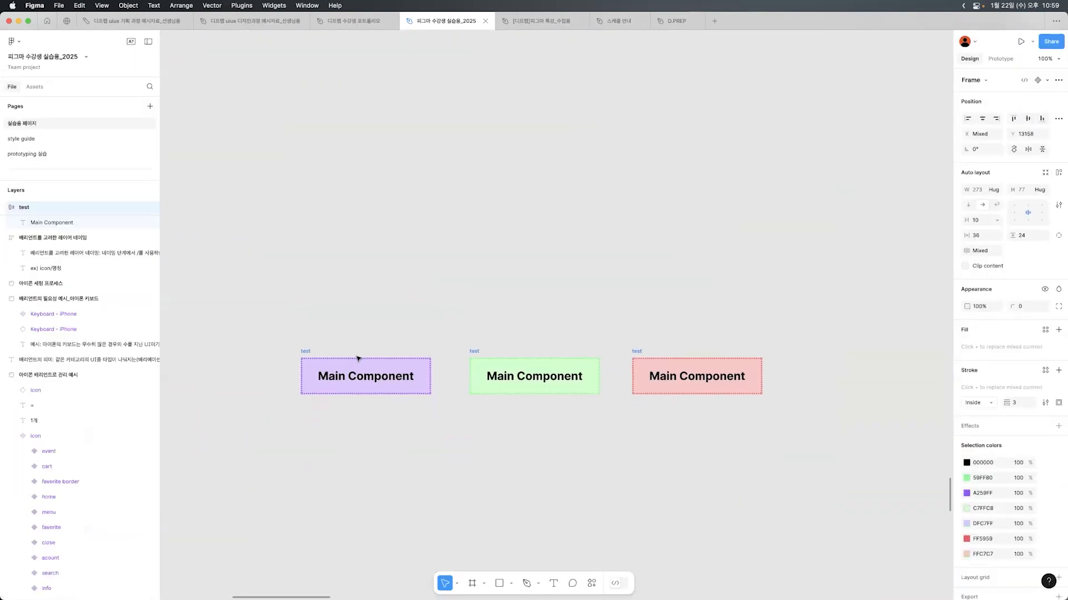
pyautogui.moveTo(357, 359); pyautogui.dragTo(370, 324)
pyautogui.click(382, 260)
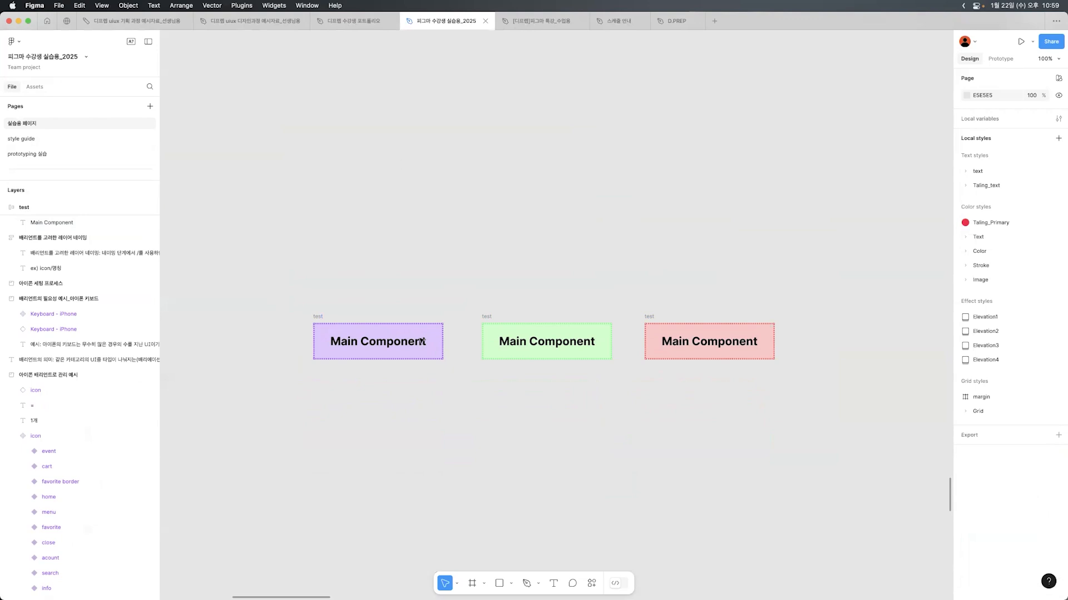
# Step: Rename the purple Main Component frame as test/purple
pyautogui.doubleClick(319, 317)
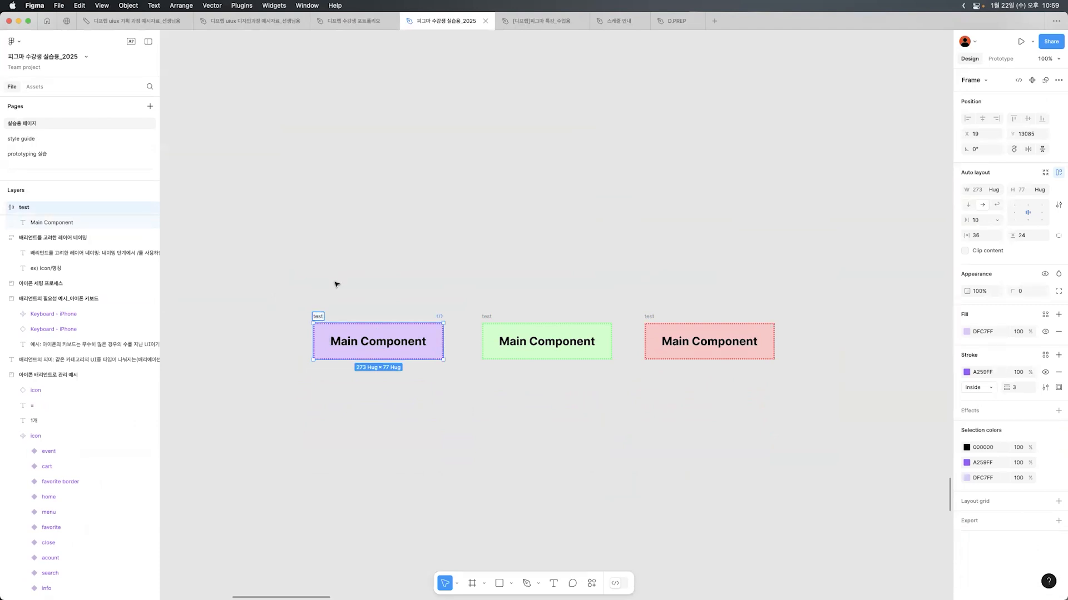
pyautogui.click(319, 292)
pyautogui.click(325, 317)
pyautogui.doubleClick(321, 317)
pyautogui.write('purple')
pyautogui.click(441, 289)
# Step: Rename the green Main Component frame as test/green and the red one as test/red
pyautogui.click(487, 318)
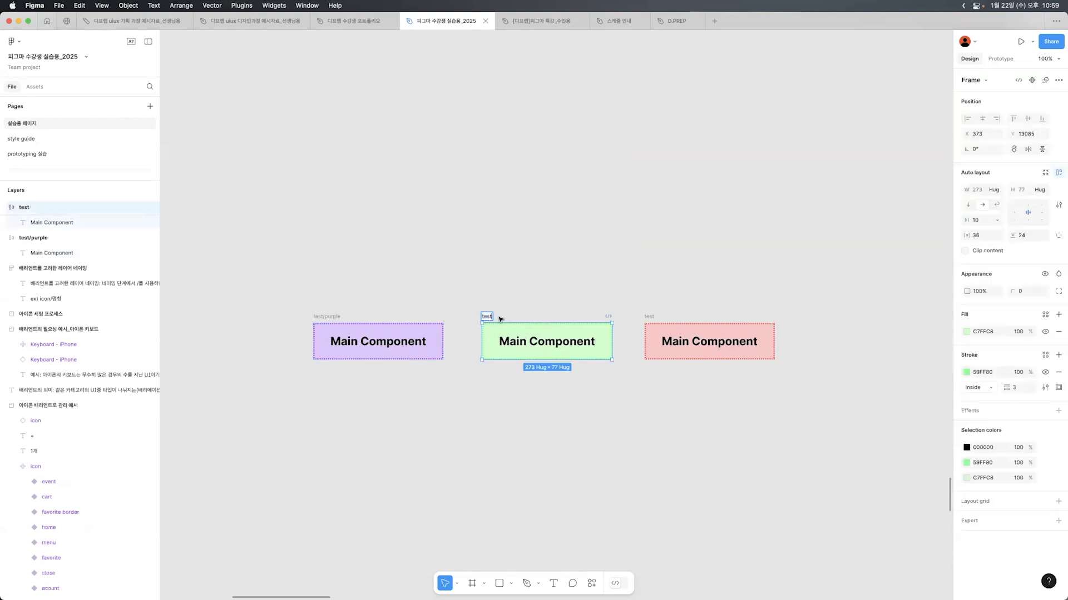
pyautogui.write('green')
pyautogui.press('Return')
pyautogui.doubleClick(649, 316)
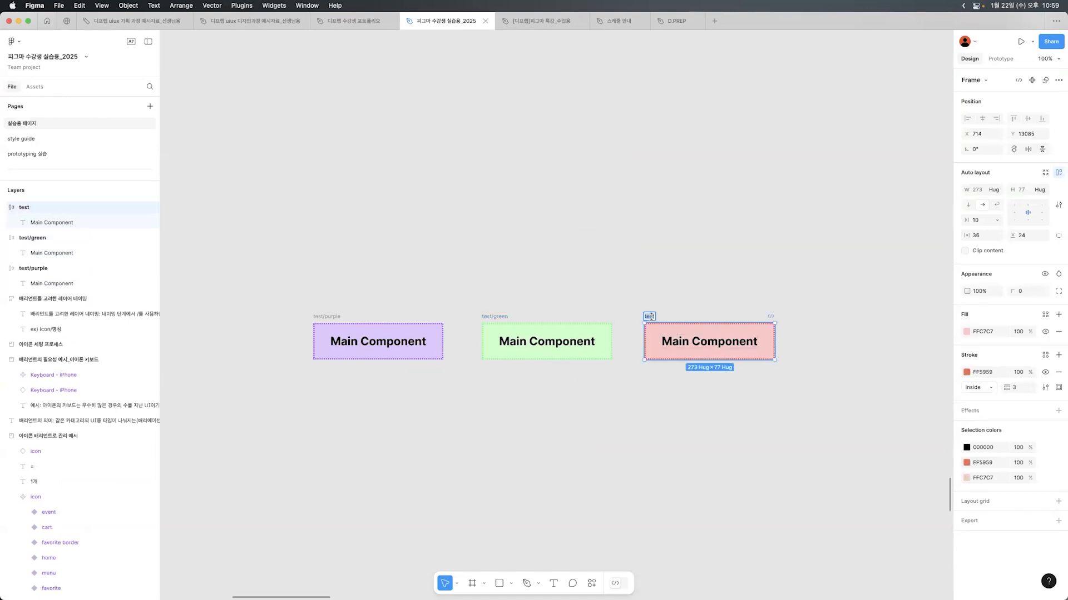
pyautogui.write('/red')
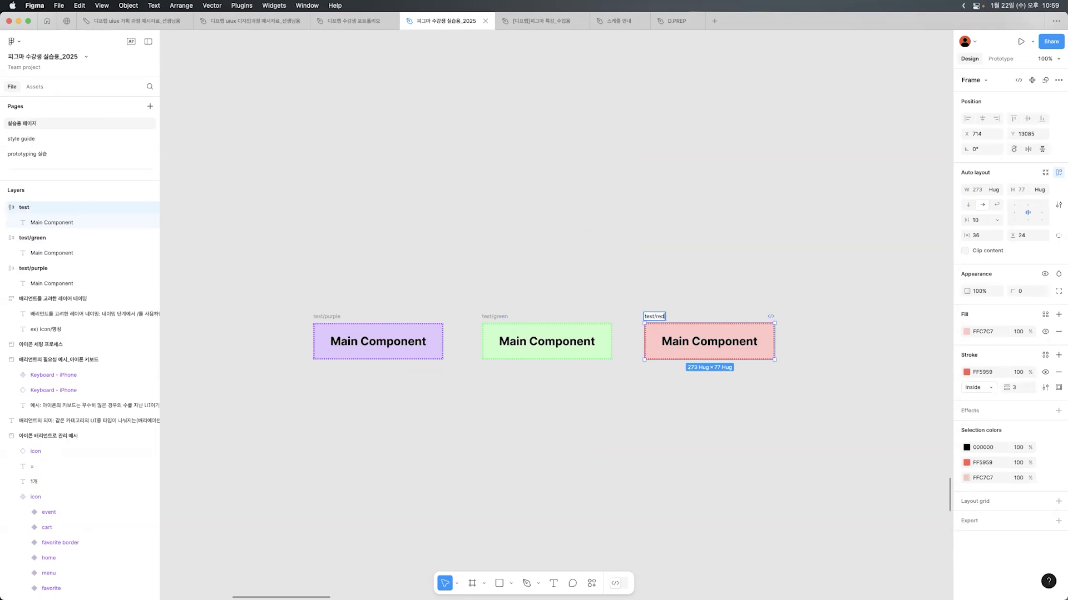
pyautogui.click(627, 196)
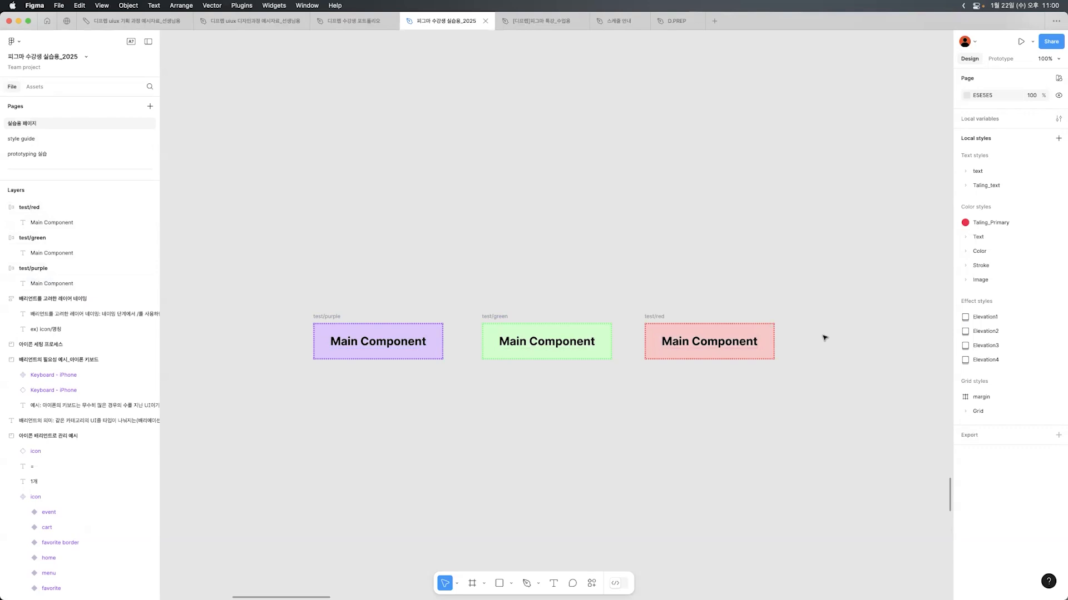
# Step: Turn the test/purple, test/green and test/red frames into one variant set with Create component set
pyautogui.moveTo(365, 243); pyautogui.dragTo(635, 223)
pyautogui.moveTo(213, 365); pyautogui.dragTo(560, 292)
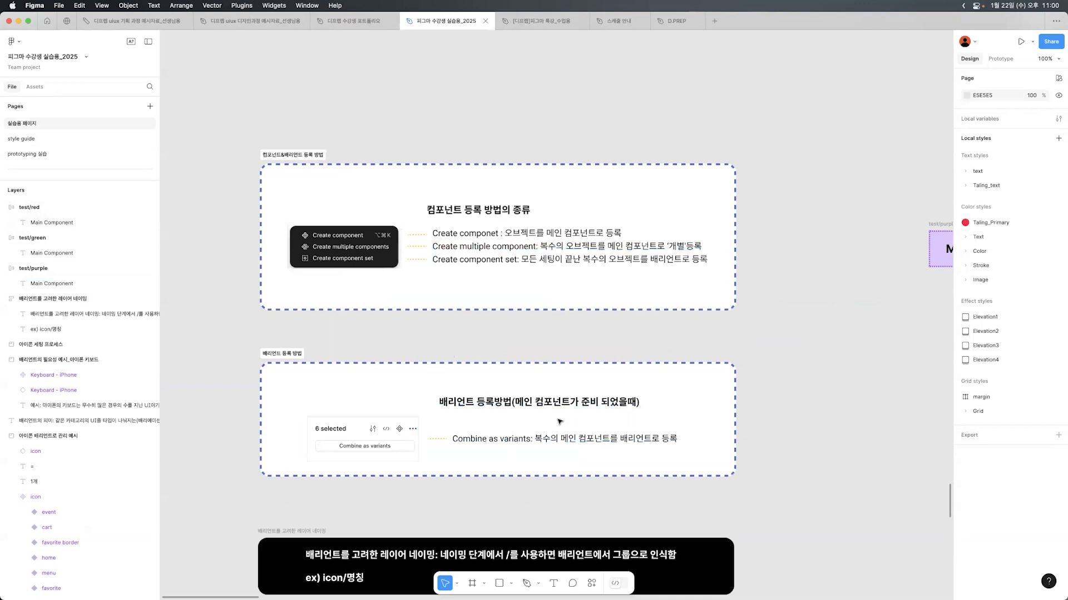
pyautogui.moveTo(750, 182); pyautogui.dragTo(218, 210)
pyautogui.moveTo(353, 203); pyautogui.dragTo(853, 331)
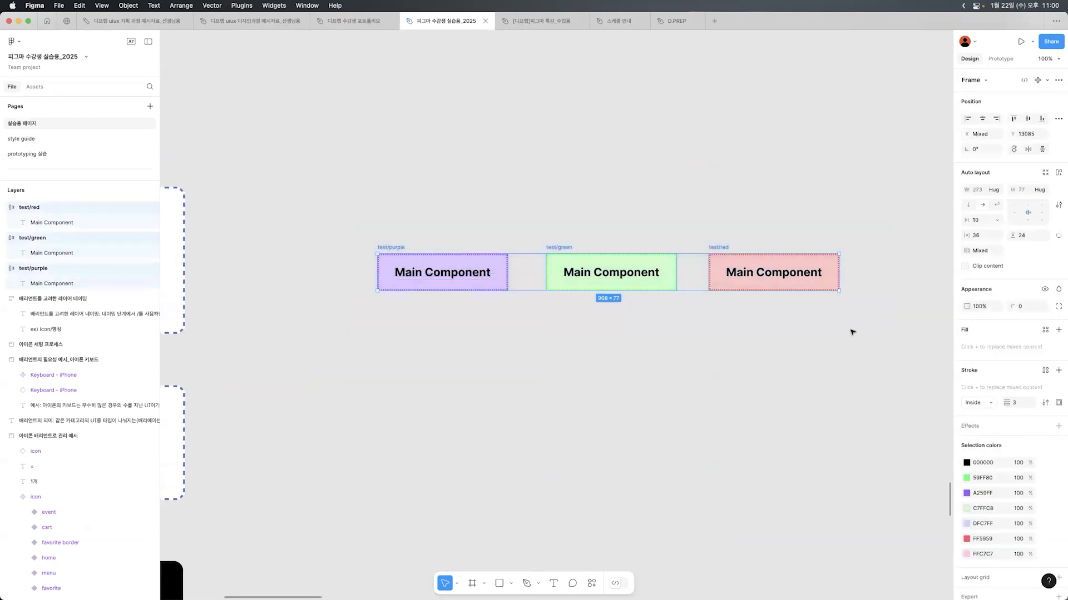
pyautogui.click(1047, 80)
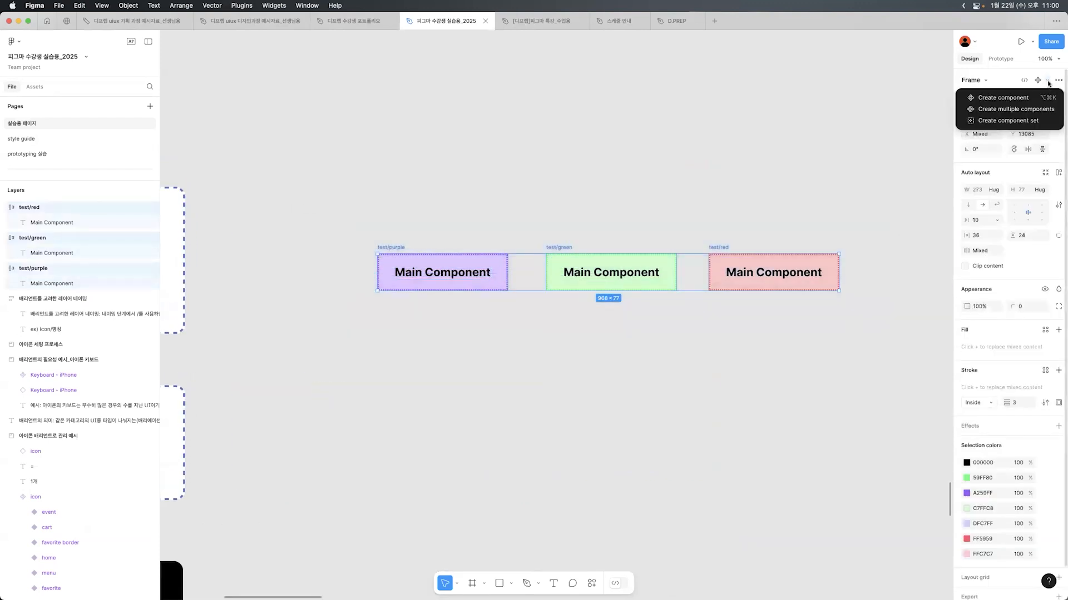
pyautogui.click(1008, 125)
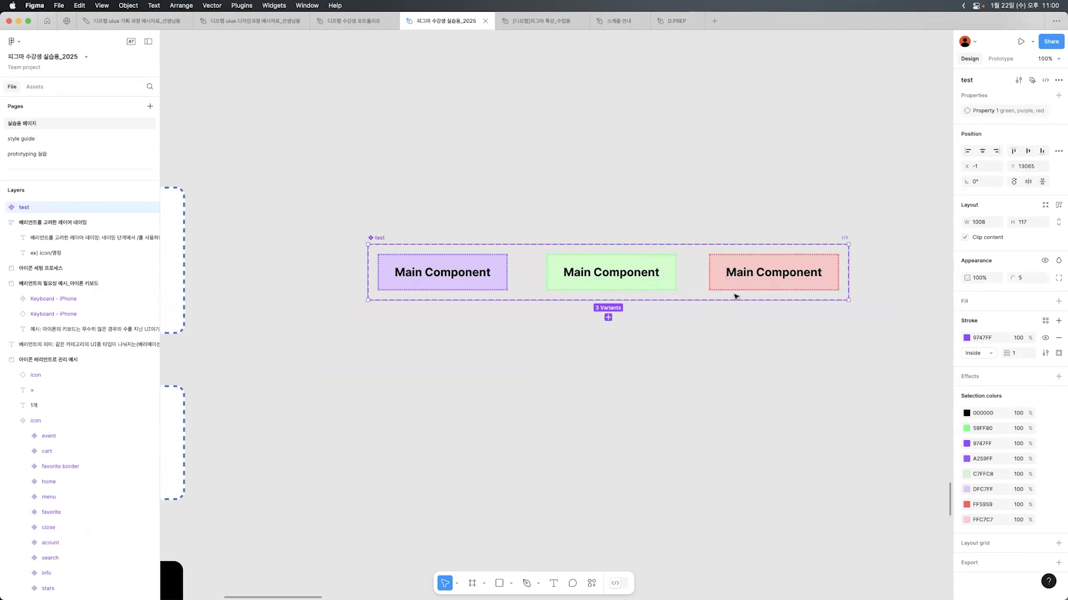
# Step: Inspect the test variant set and the Property 1 values of its purple and green variants
pyautogui.click(398, 231)
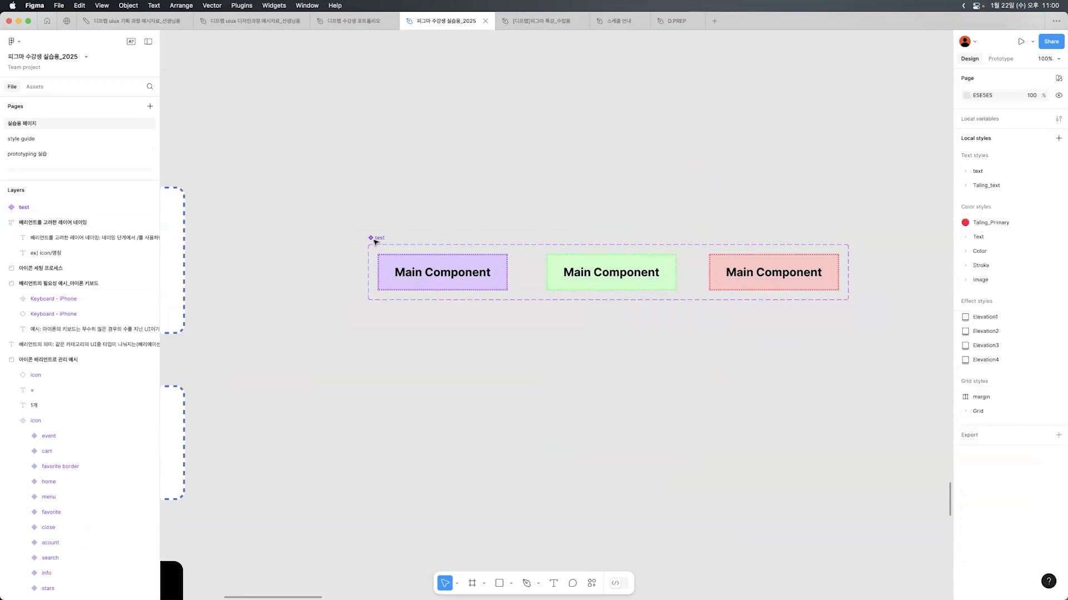
pyautogui.click(378, 239)
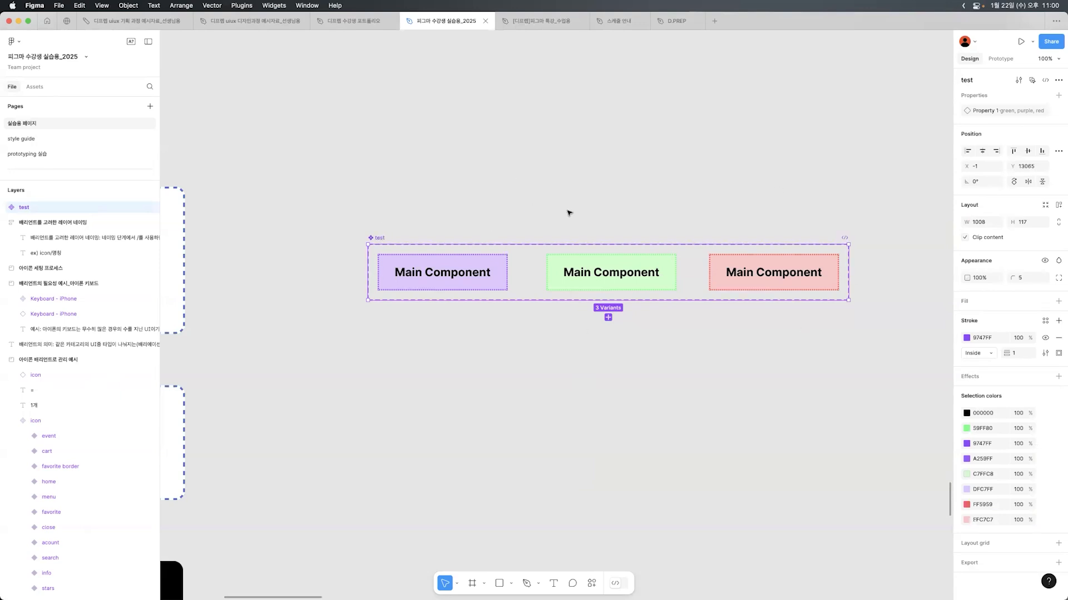
pyautogui.click(455, 259)
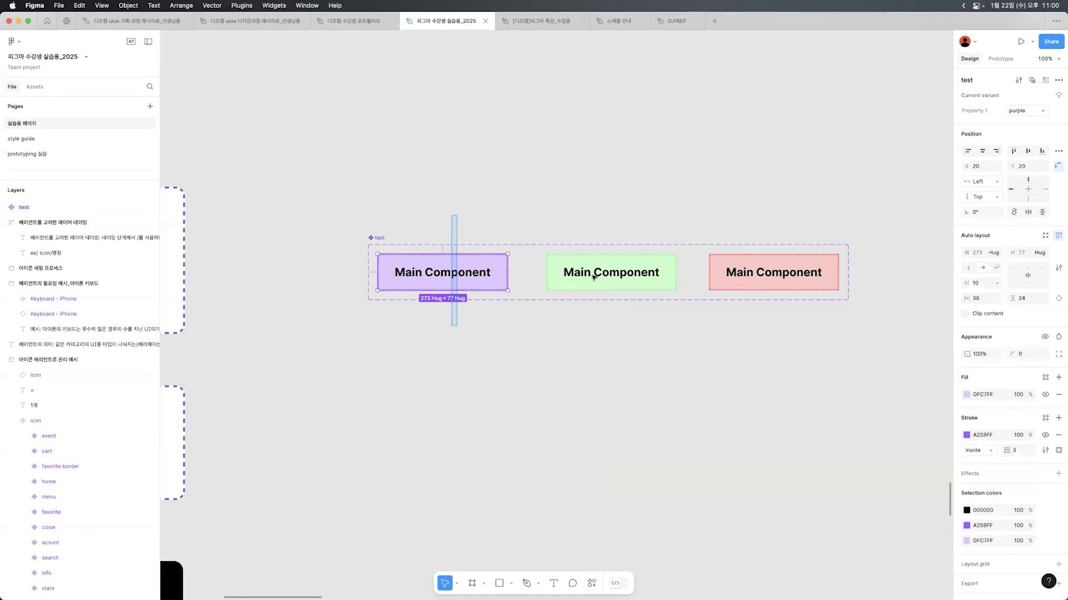
pyautogui.click(610, 331)
pyautogui.click(611, 278)
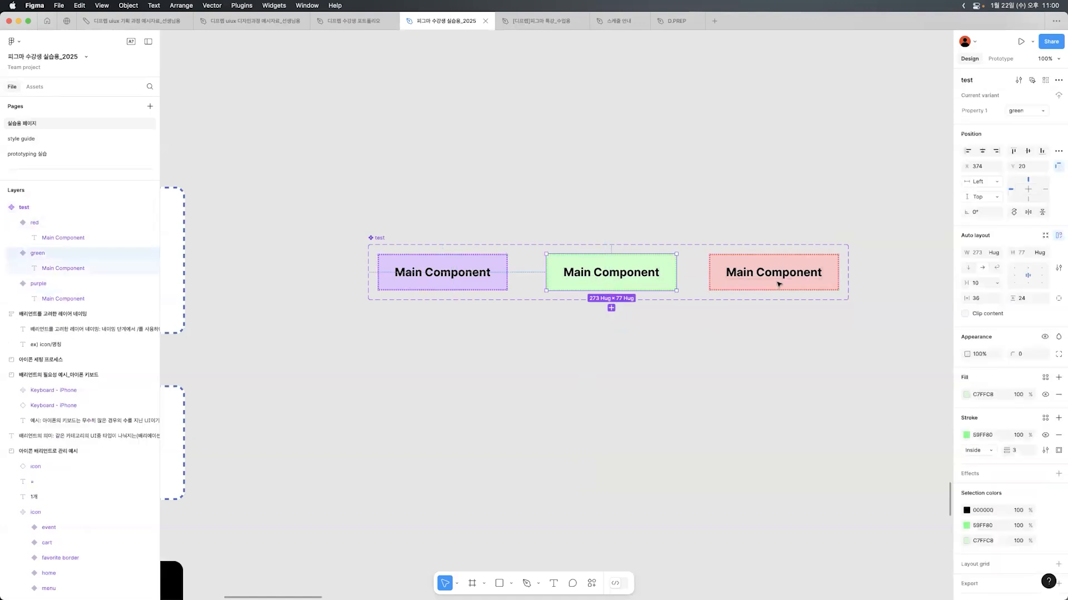
pyautogui.click(476, 331)
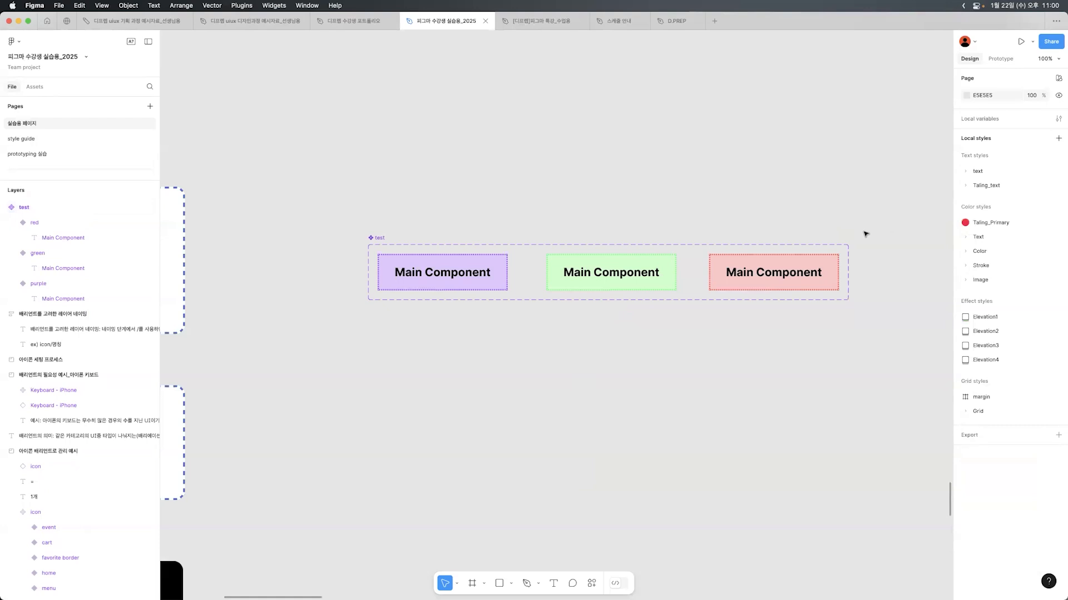
# Step: Examine the test set's name and its variant property, and compare them with the variants inside it
pyautogui.click(382, 240)
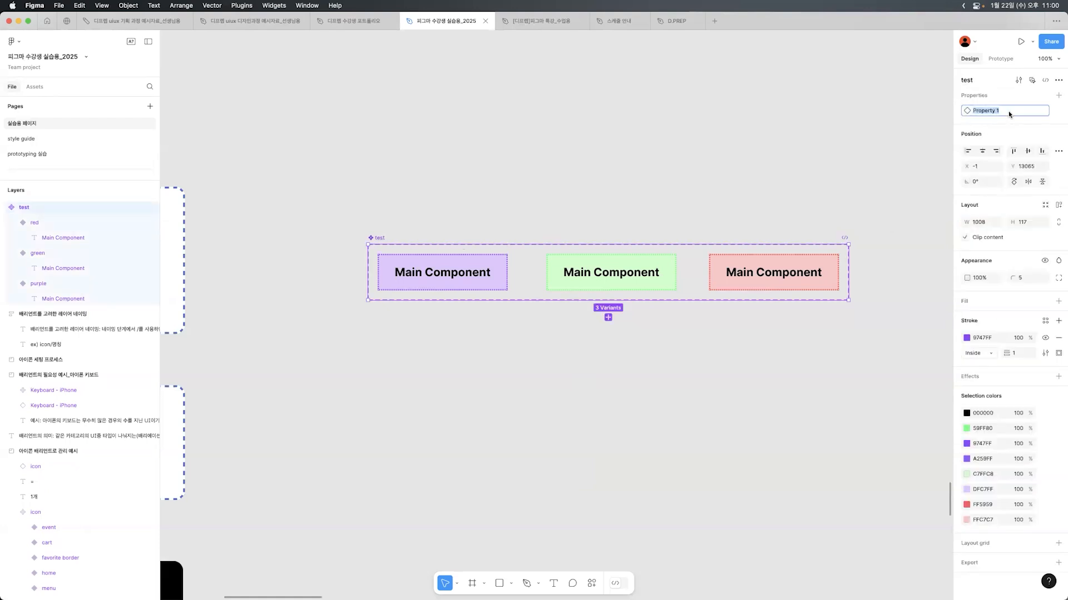
pyautogui.click(1058, 95)
pyautogui.doubleClick(990, 83)
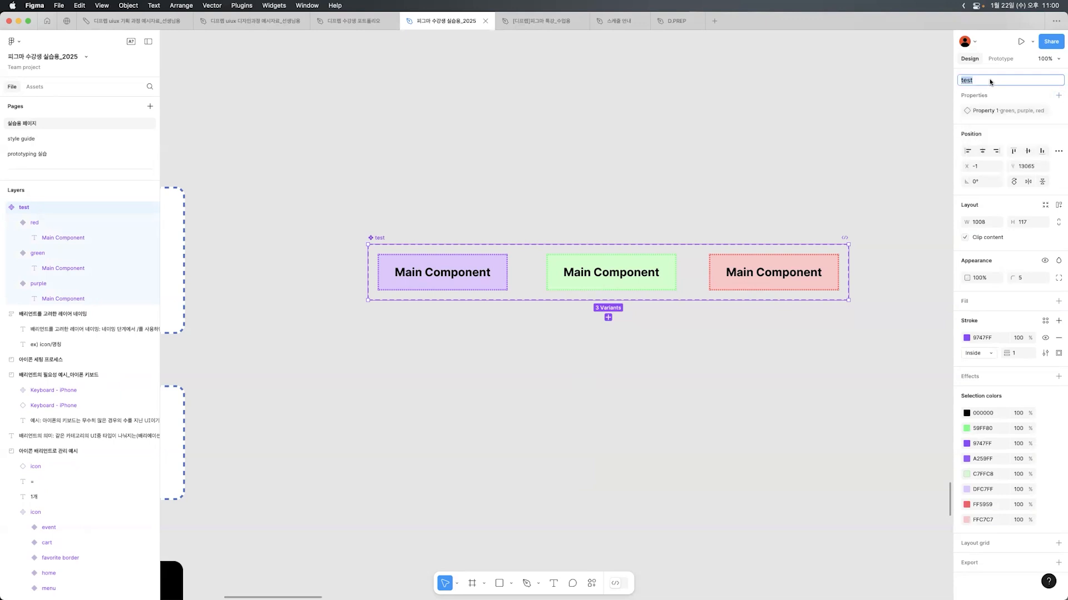
pyautogui.click(882, 95)
pyautogui.moveTo(453, 218); pyautogui.dragTo(459, 300)
pyautogui.moveTo(627, 210); pyautogui.dragTo(739, 289)
pyautogui.moveTo(772, 208); pyautogui.dragTo(752, 302)
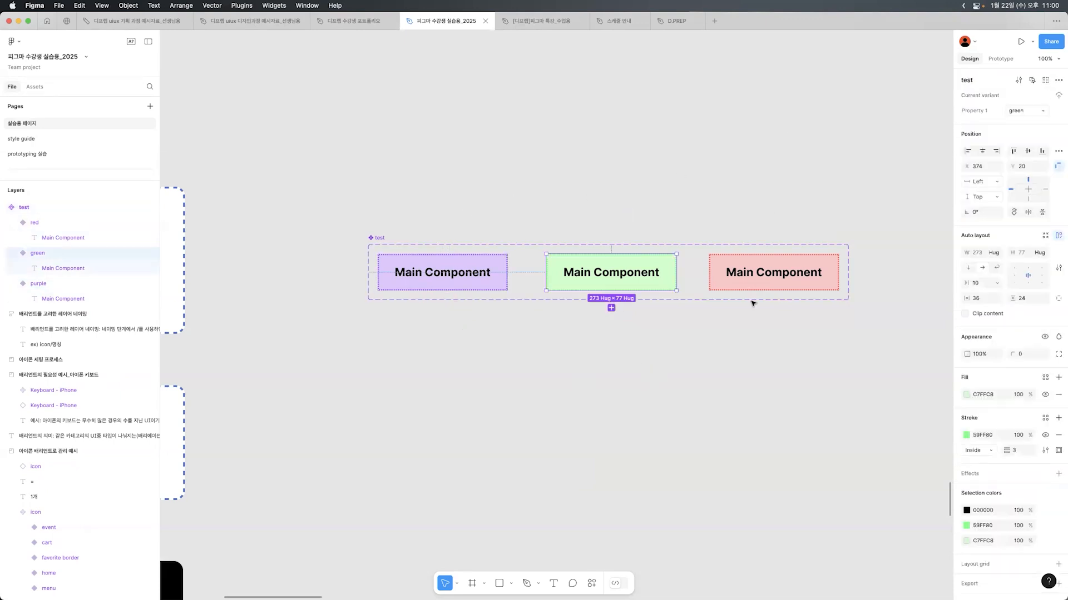
pyautogui.click(760, 363)
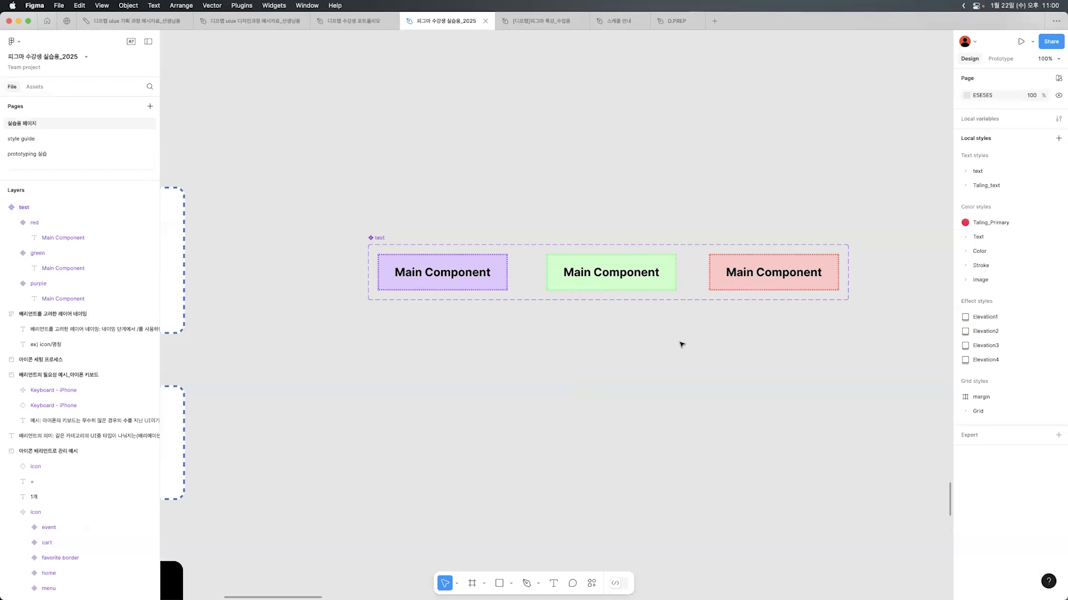
# Step: Rename the test set's variant property Property 1 as type
pyautogui.click(382, 242)
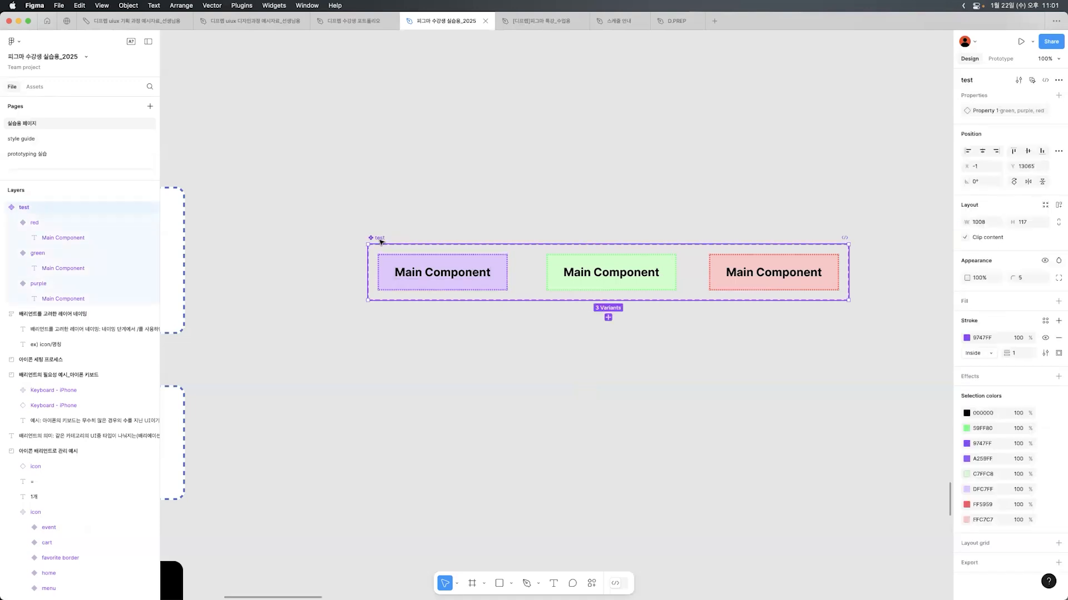
pyautogui.doubleClick(985, 113)
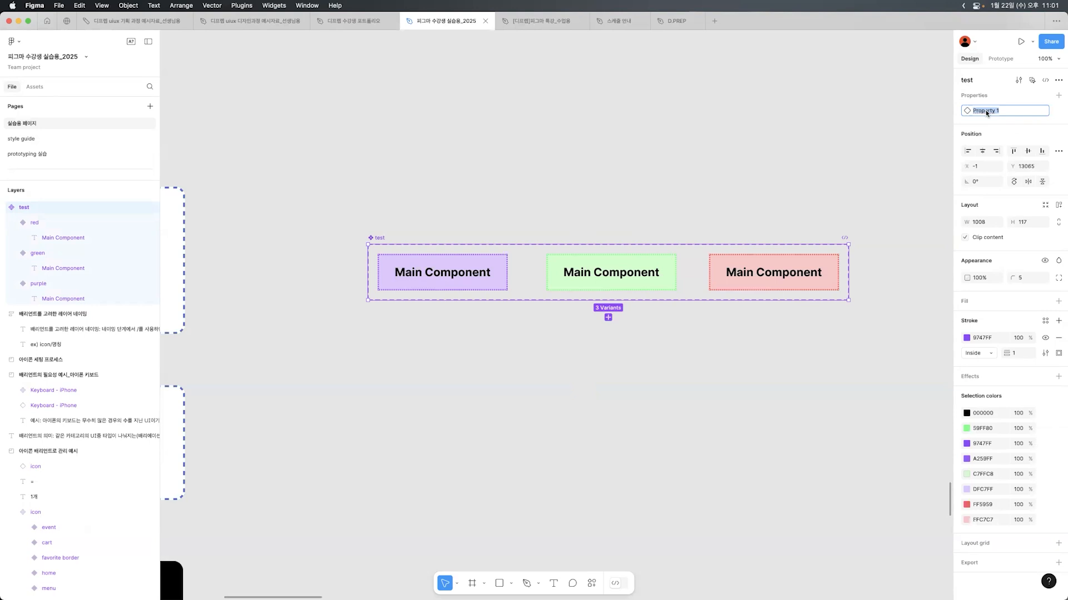
pyautogui.write('type')
pyautogui.press('Return')
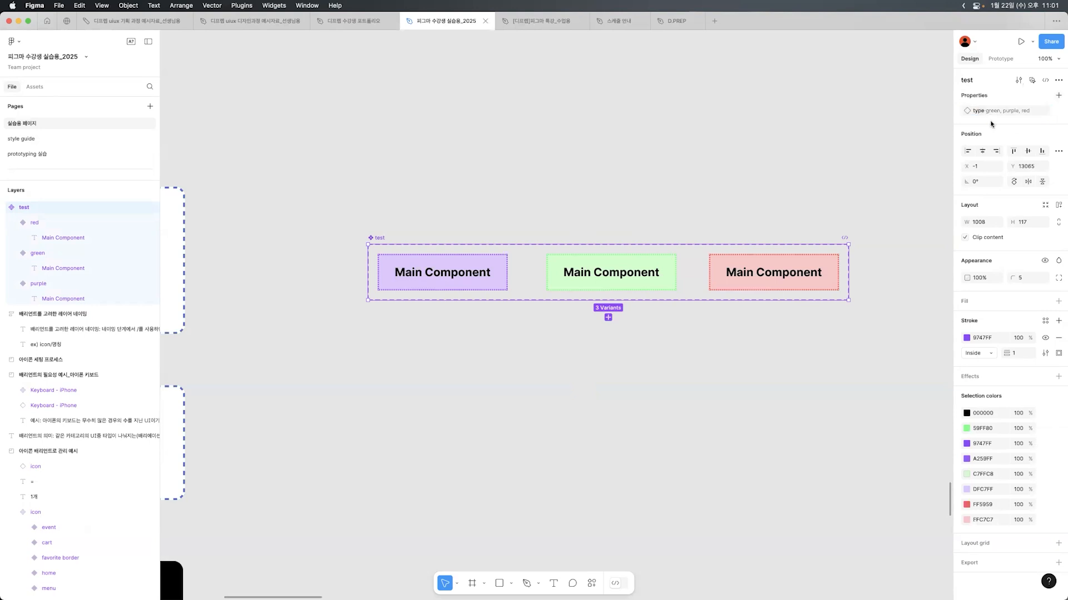
pyautogui.click(553, 382)
# Step: Review the caution note about which elements can be registered as variants, below the layer-naming note
pyautogui.hscroll(-10, 552, 382)
pyautogui.scroll(-5, 552, 383)
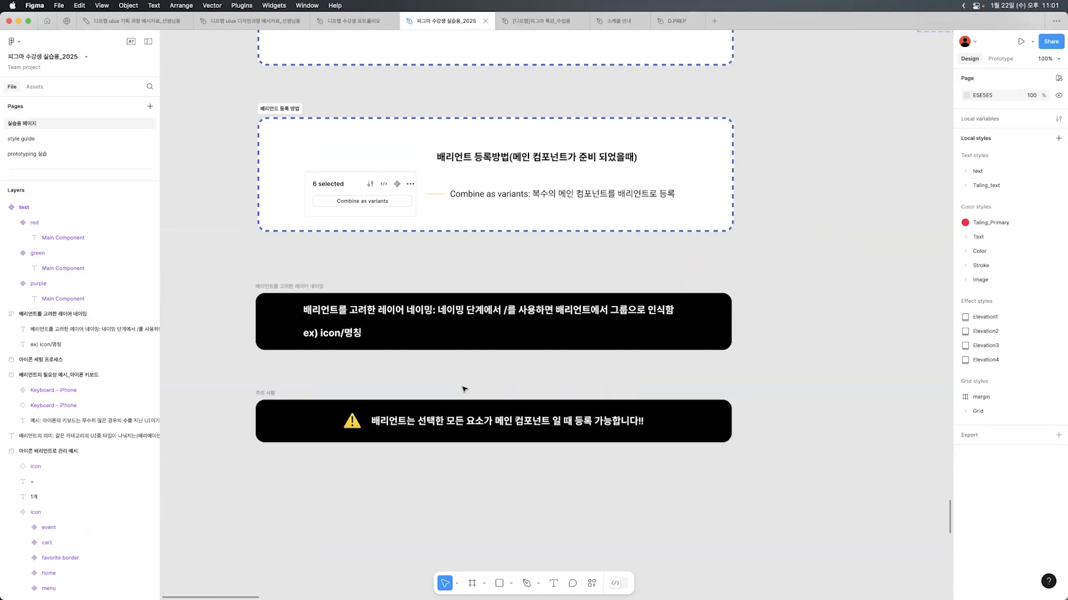
pyautogui.click(269, 393)
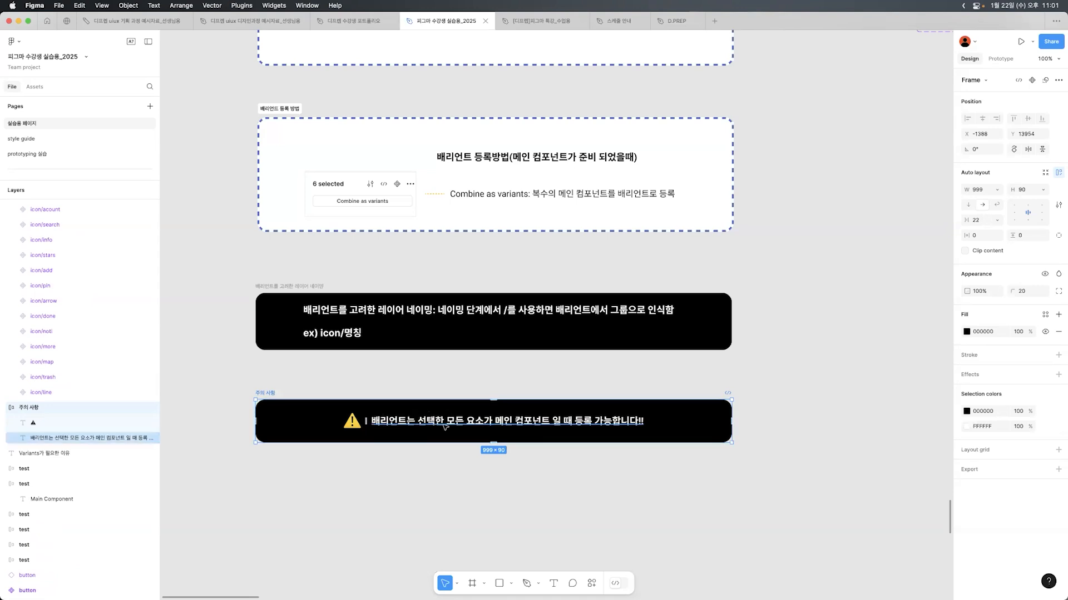
pyautogui.moveTo(500, 382); pyautogui.dragTo(550, 465)
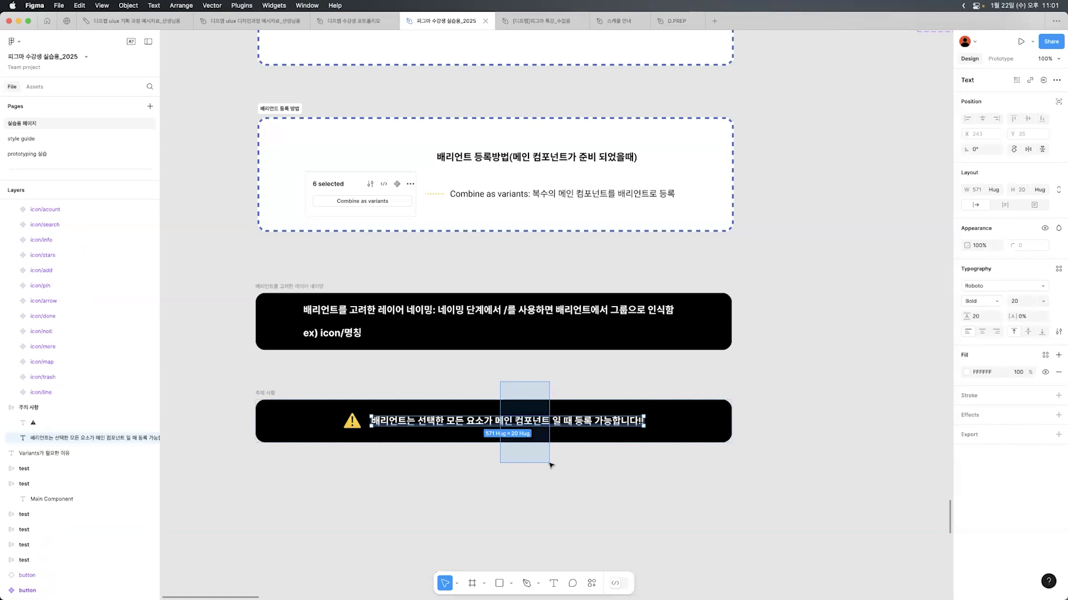
pyautogui.moveTo(550, 464); pyautogui.dragTo(550, 465)
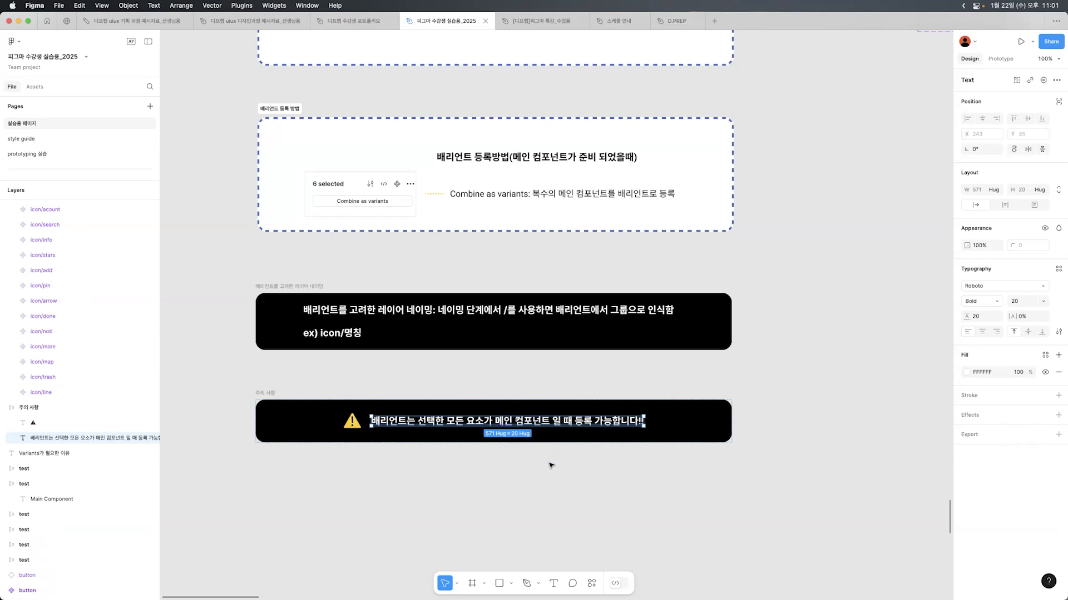
pyautogui.click(570, 385)
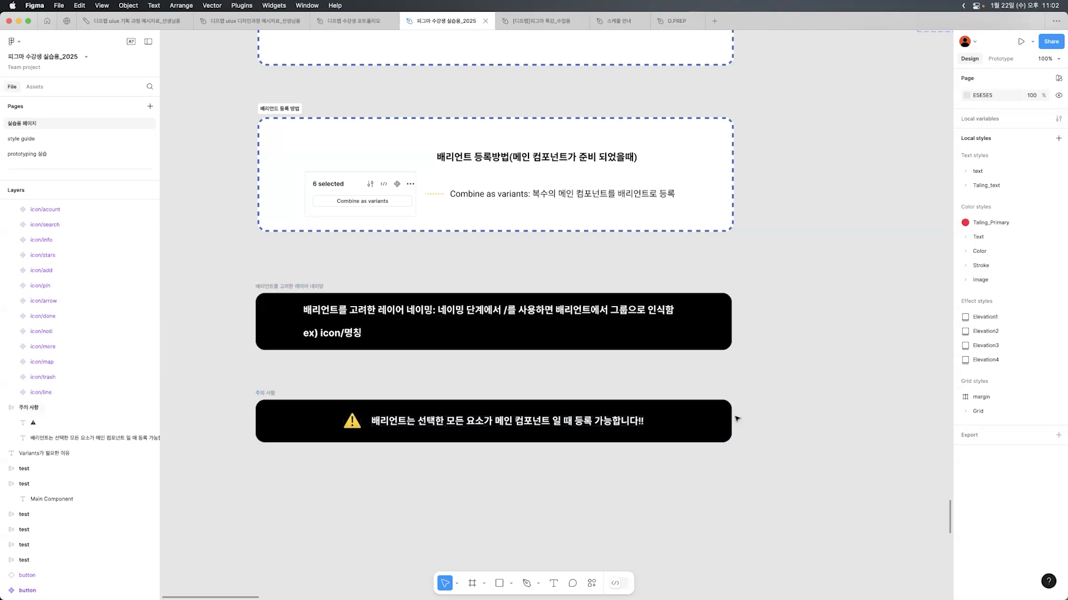
# Step: Return to the three-variant test set and point out its purple, green and red variants
pyautogui.scroll(-5, 766, 367)
pyautogui.hscroll(5, 764, 363)
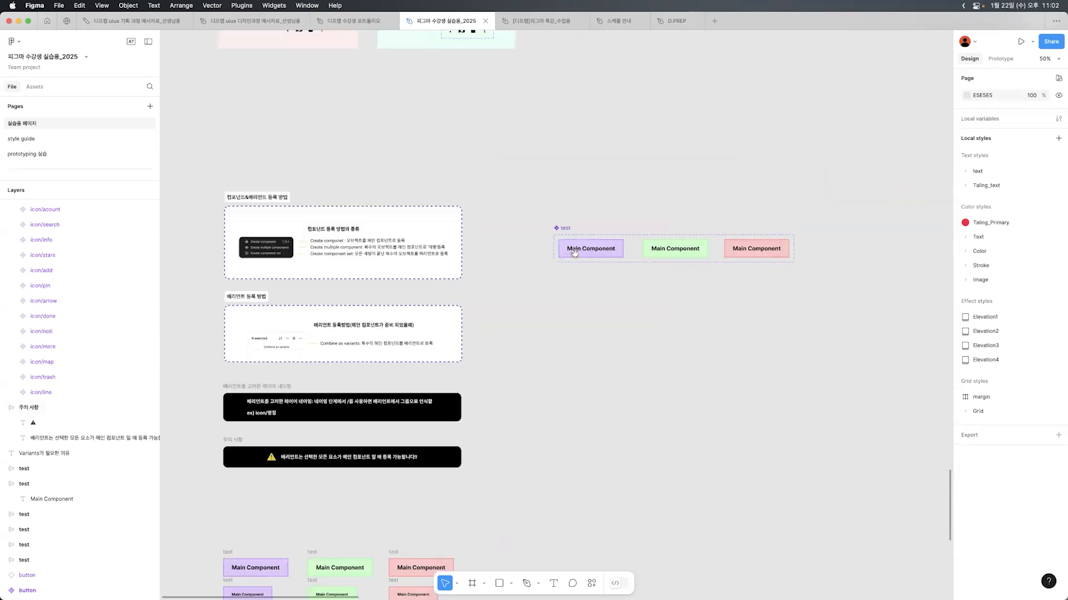
pyautogui.hscroll(2, 574, 253)
pyautogui.click(565, 249)
pyautogui.keyDown('shift'); pyautogui.click(643, 250); pyautogui.keyUp('shift')
pyautogui.keyDown('shift'); pyautogui.click(725, 253); pyautogui.keyUp('shift')
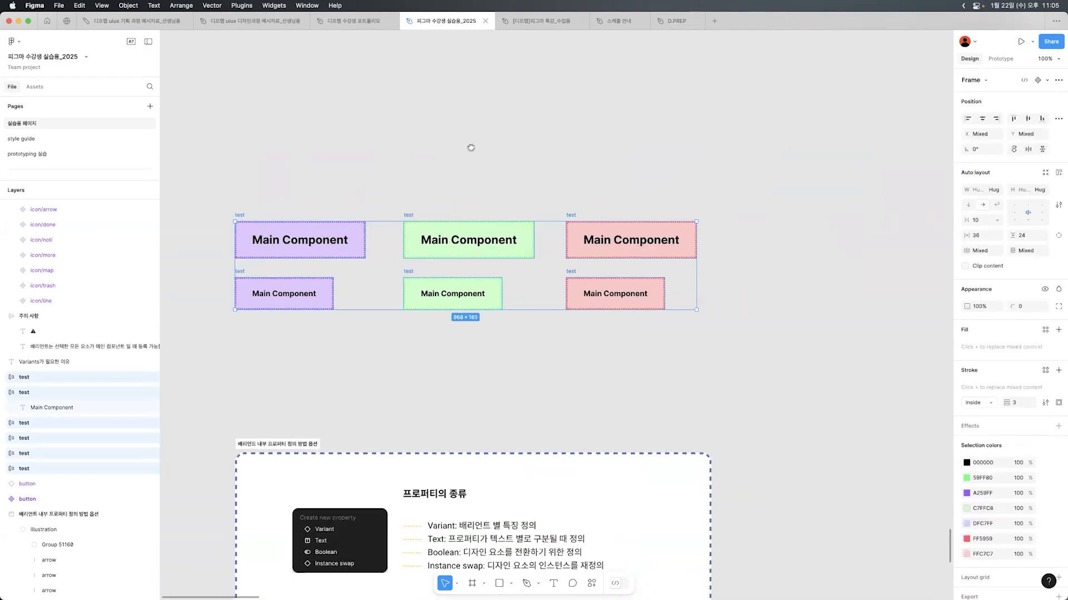
# Step: Compare the six plain test frames above the property-types card with the three-variant test set
pyautogui.hscroll(-2, 470, 148)
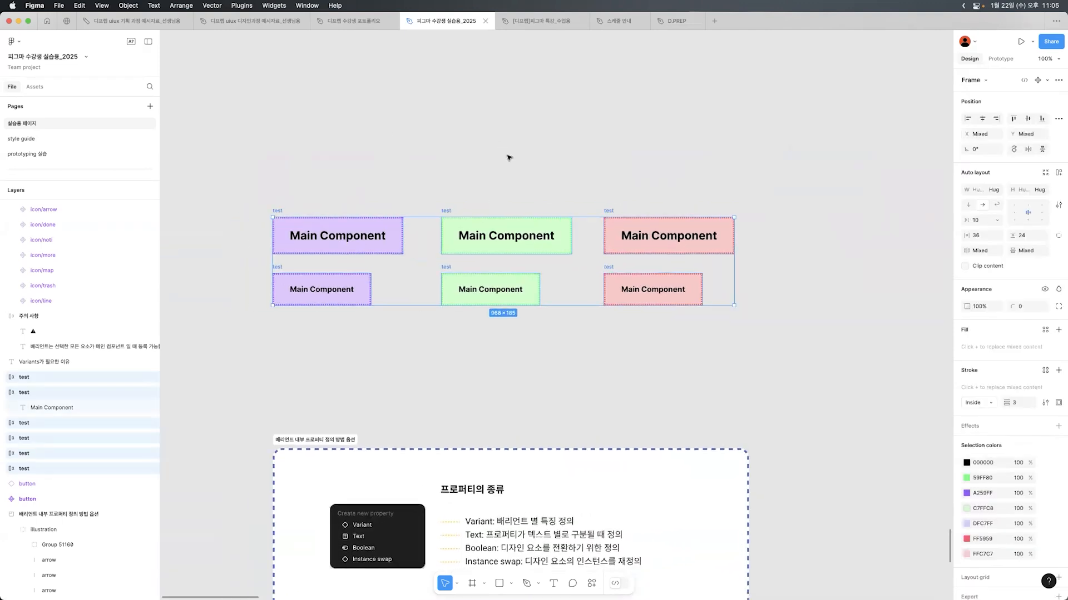
pyautogui.click(508, 157)
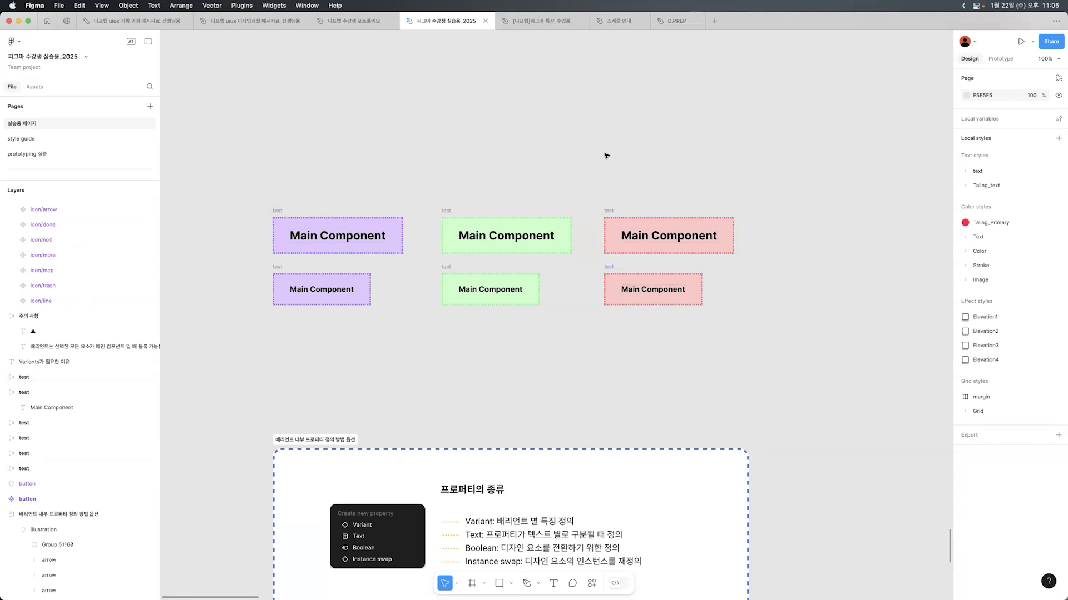
pyautogui.scroll(10, 745, 138)
pyautogui.hscroll(10, 745, 138)
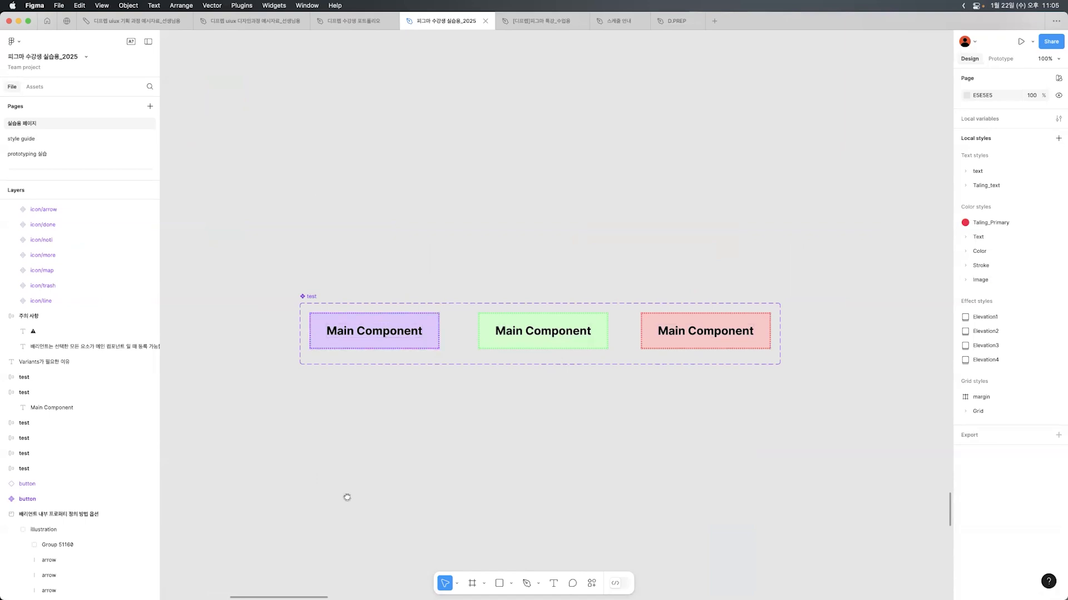
pyautogui.scroll(-10, 349, 495)
pyautogui.hscroll(-10, 348, 495)
pyautogui.scroll(-5, 489, 337)
pyautogui.hscroll(-3, 489, 337)
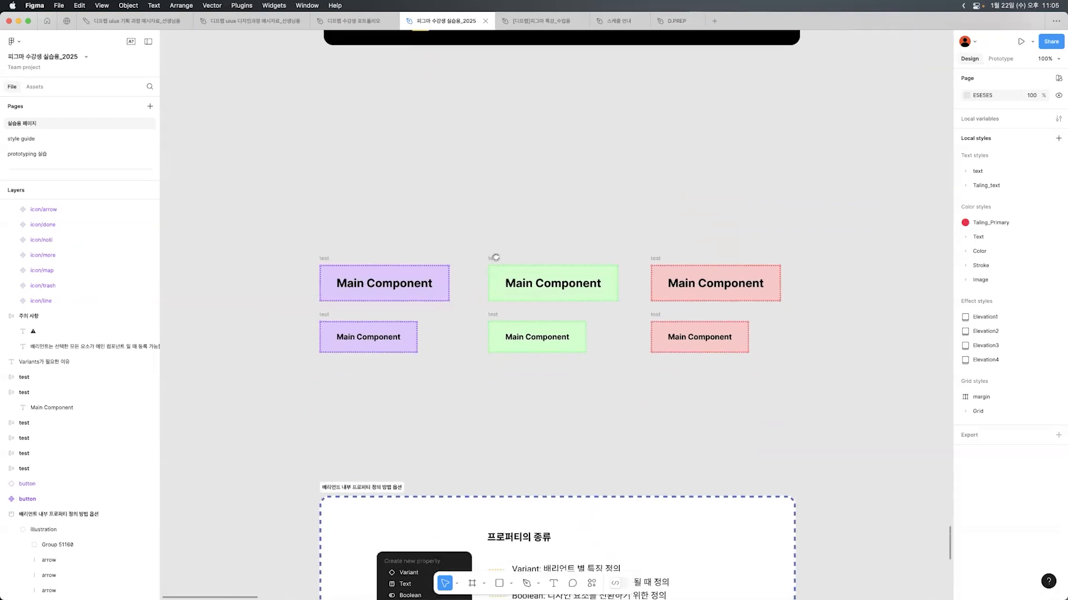
# Step: Examine the six test frames by color pair and by their smaller size row
pyautogui.moveTo(282, 224); pyautogui.dragTo(403, 362)
pyautogui.moveTo(457, 197); pyautogui.dragTo(527, 380)
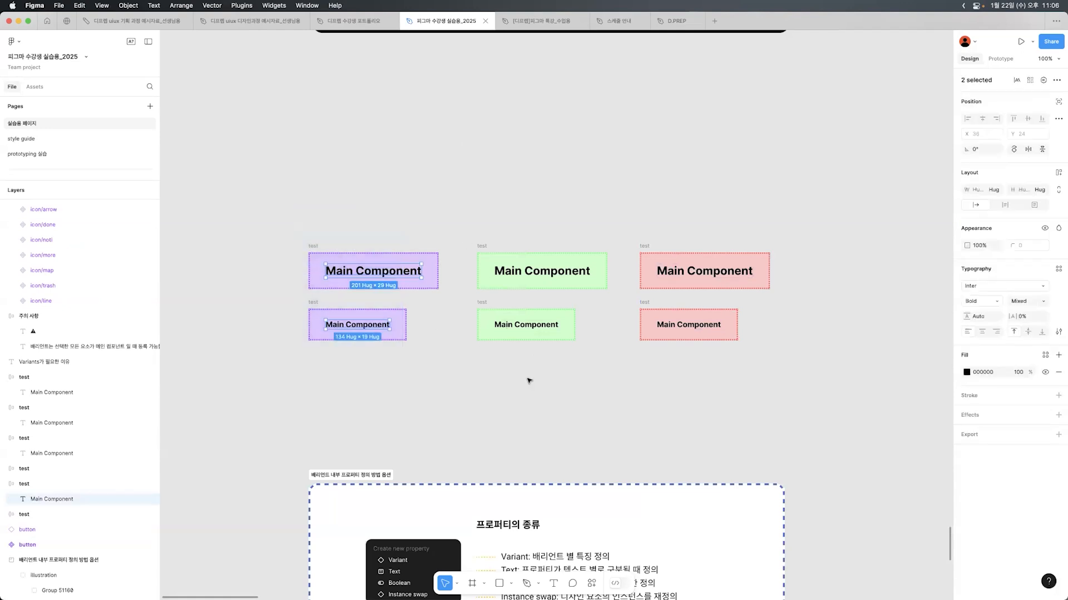
pyautogui.moveTo(610, 201); pyautogui.dragTo(672, 401)
pyautogui.click(490, 384)
pyautogui.moveTo(282, 301); pyautogui.dragTo(380, 352)
pyautogui.moveTo(462, 303); pyautogui.dragTo(550, 349)
pyautogui.click(836, 376)
pyautogui.moveTo(623, 302); pyautogui.dragTo(724, 350)
pyautogui.click(779, 377)
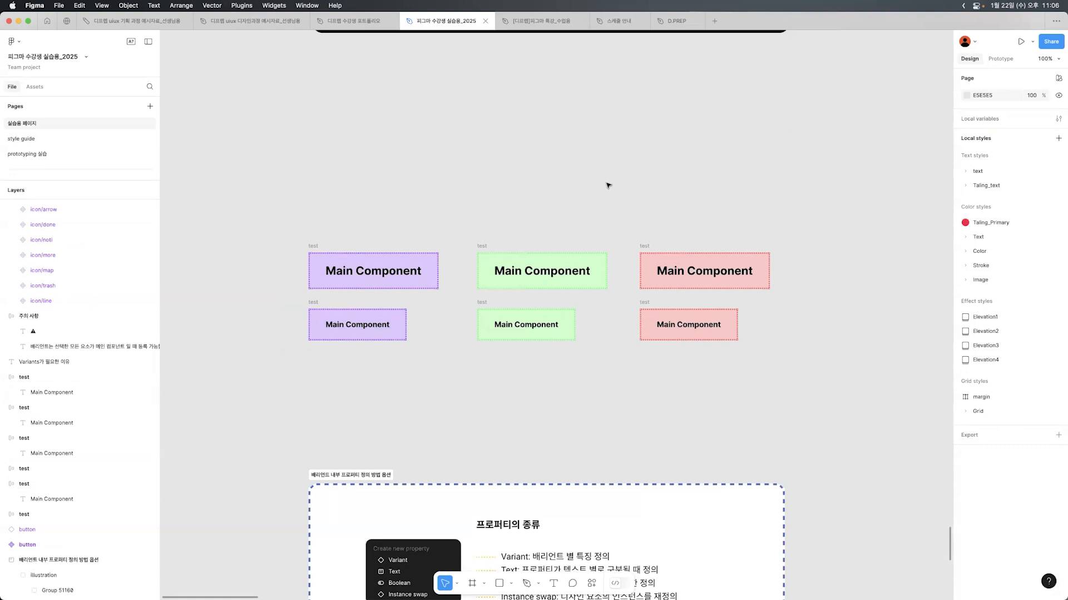
# Step: Turn all six large and small test frames into one variant set with Create component set
pyautogui.moveTo(263, 210); pyautogui.dragTo(810, 381)
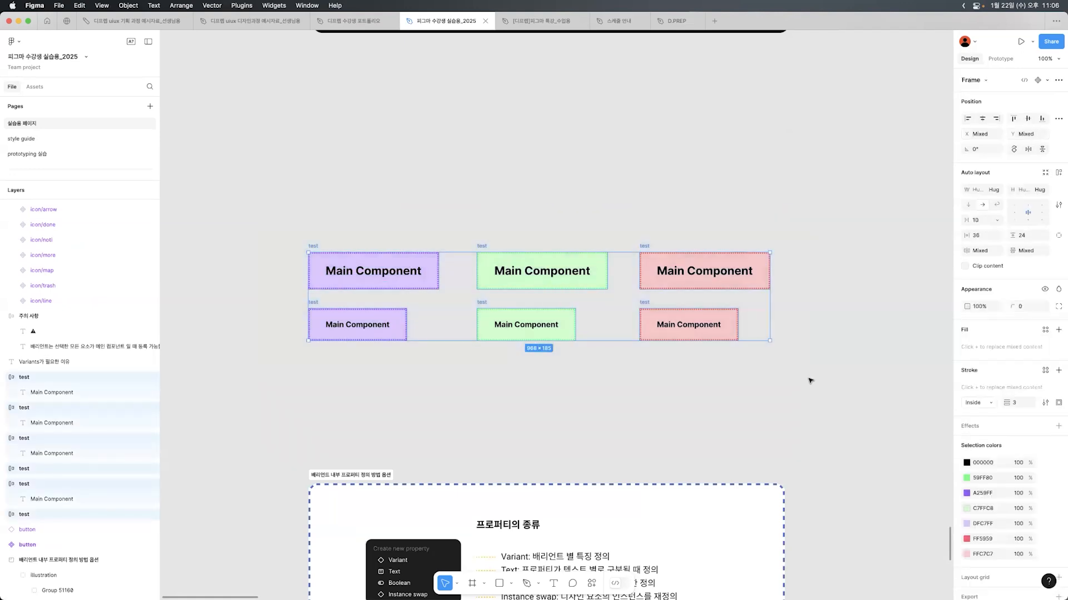
pyautogui.click(1047, 80)
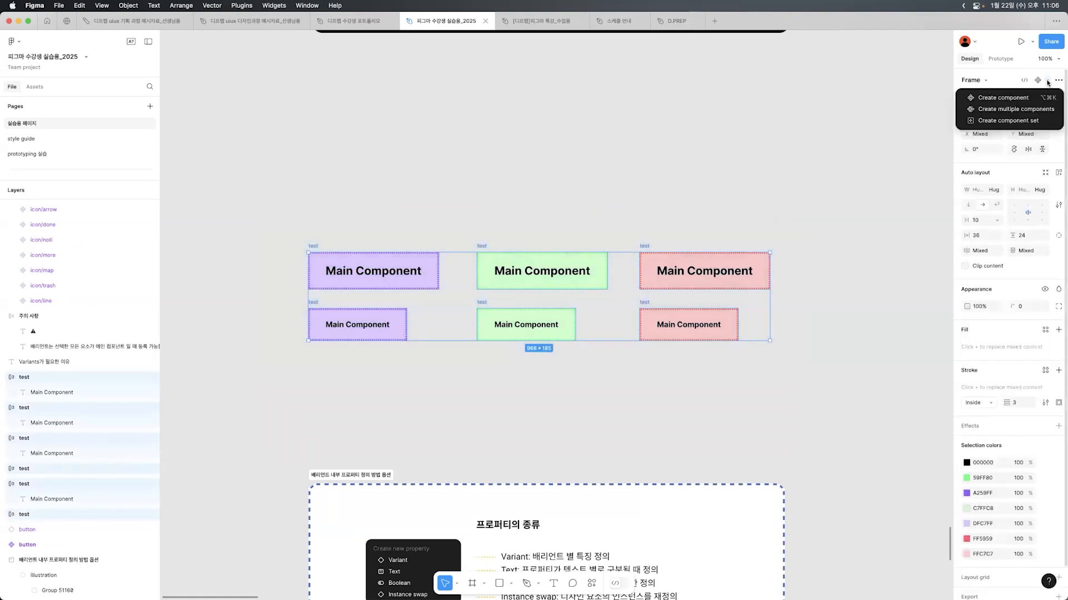
pyautogui.click(1025, 122)
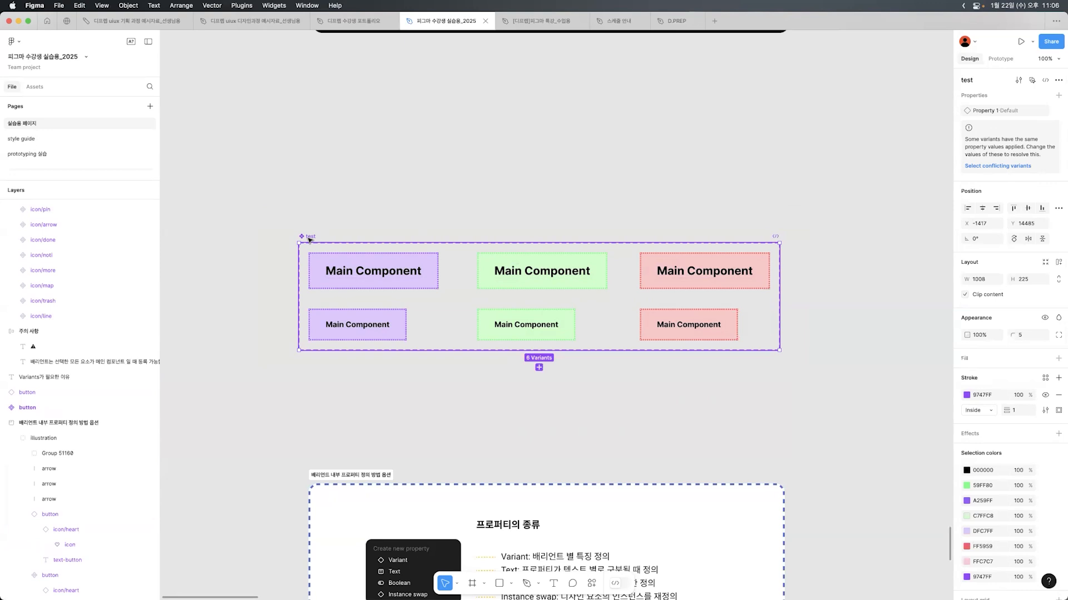
# Step: Inspect the Property 1 value of each variant in the six-variant test set and the set's own properties
pyautogui.click(391, 276)
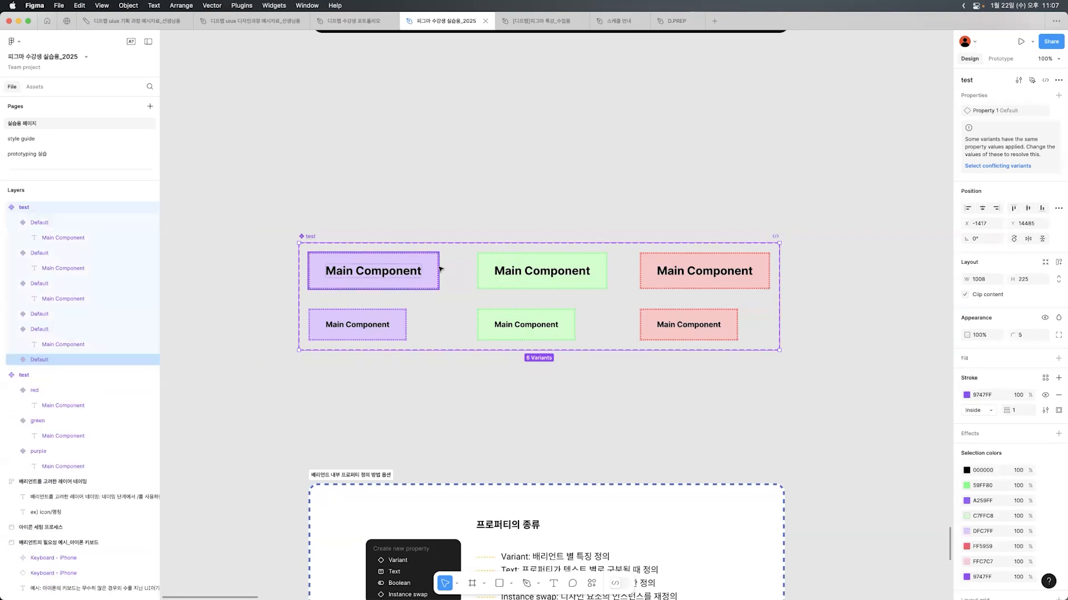
pyautogui.click(547, 267)
pyautogui.click(675, 264)
pyautogui.click(356, 312)
pyautogui.click(566, 322)
pyautogui.click(689, 326)
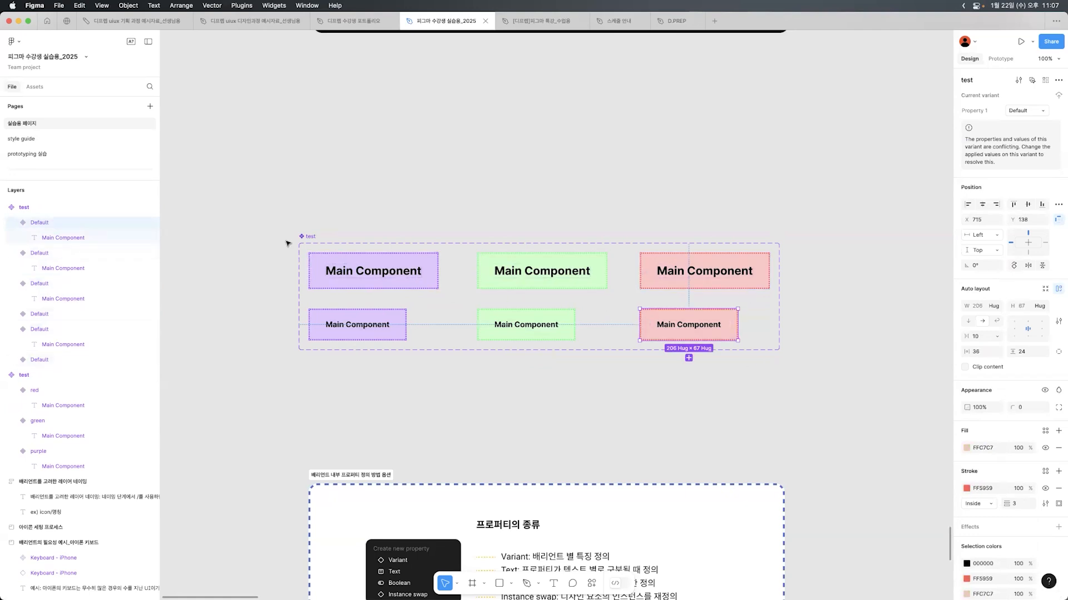
pyautogui.click(589, 218)
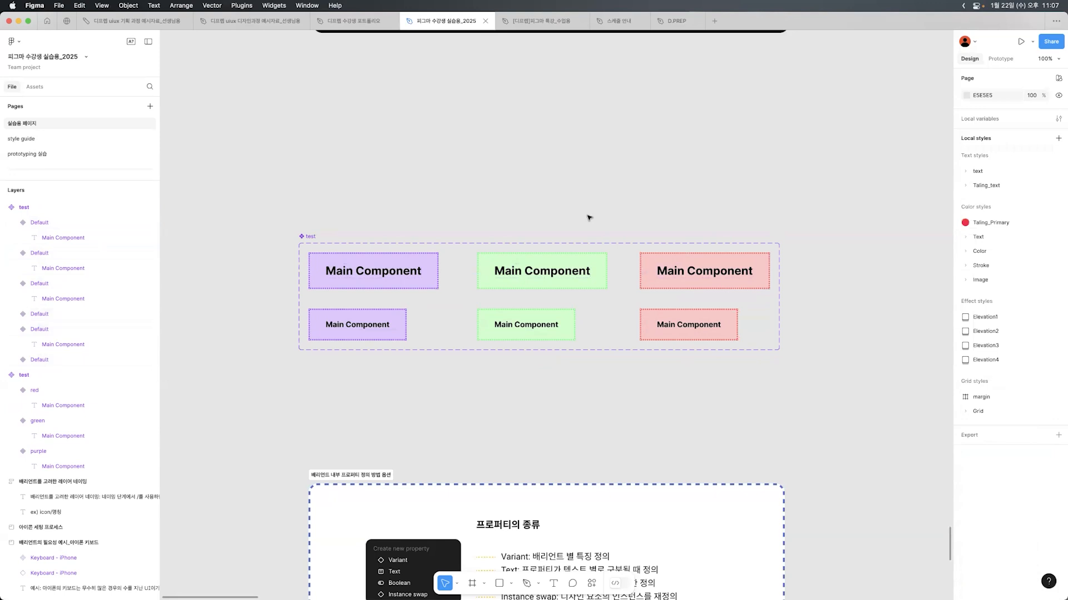
pyautogui.click(306, 238)
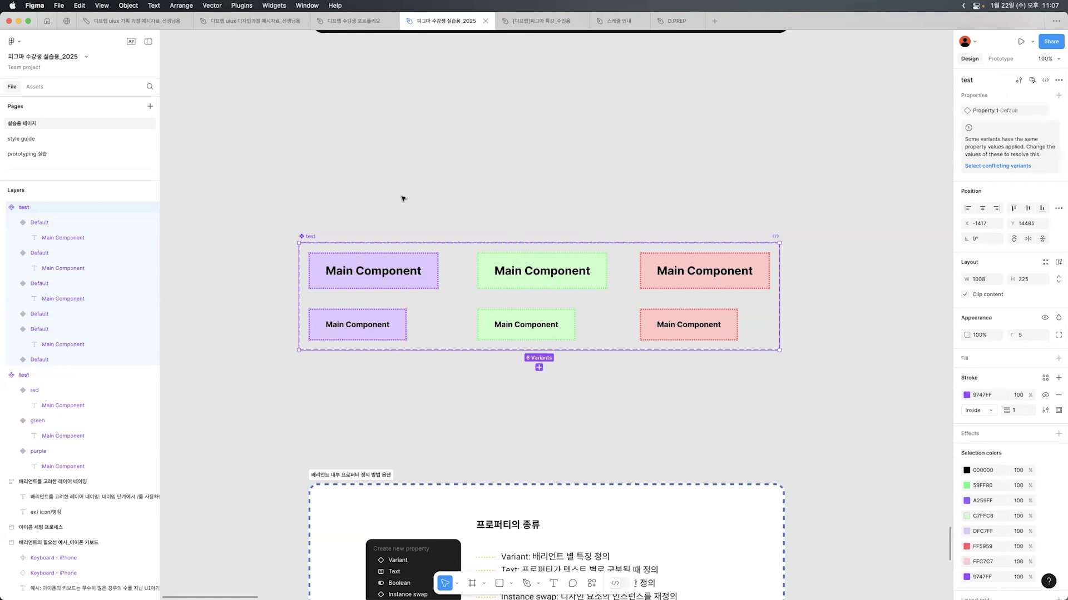
pyautogui.click(415, 219)
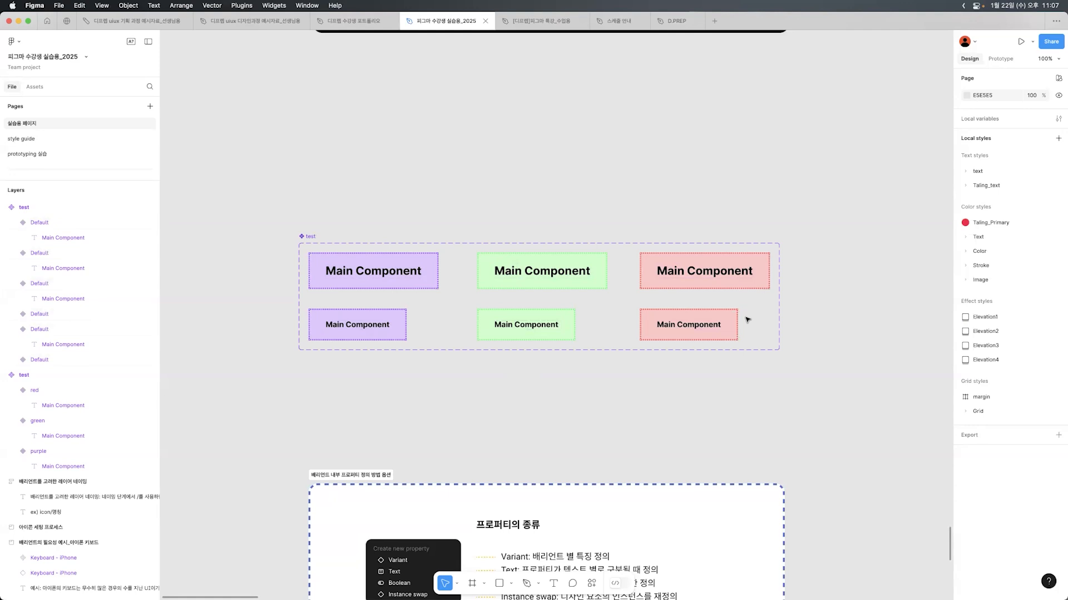
# Step: Set the Property 1 value of both the large and the small purple variant to purple
pyautogui.click(365, 284)
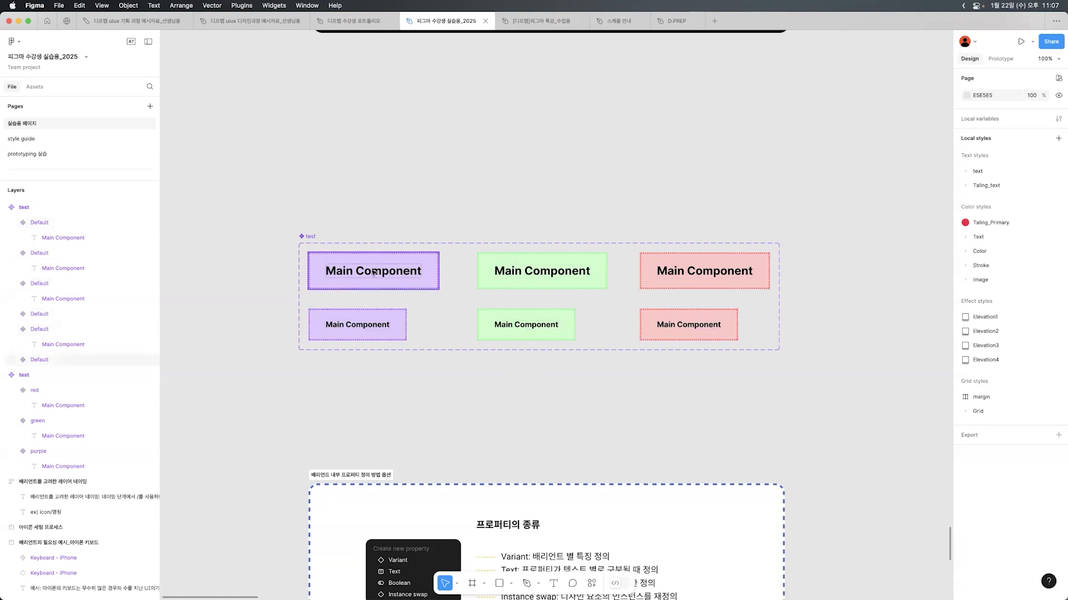
pyautogui.click(1026, 111)
pyautogui.write('purple')
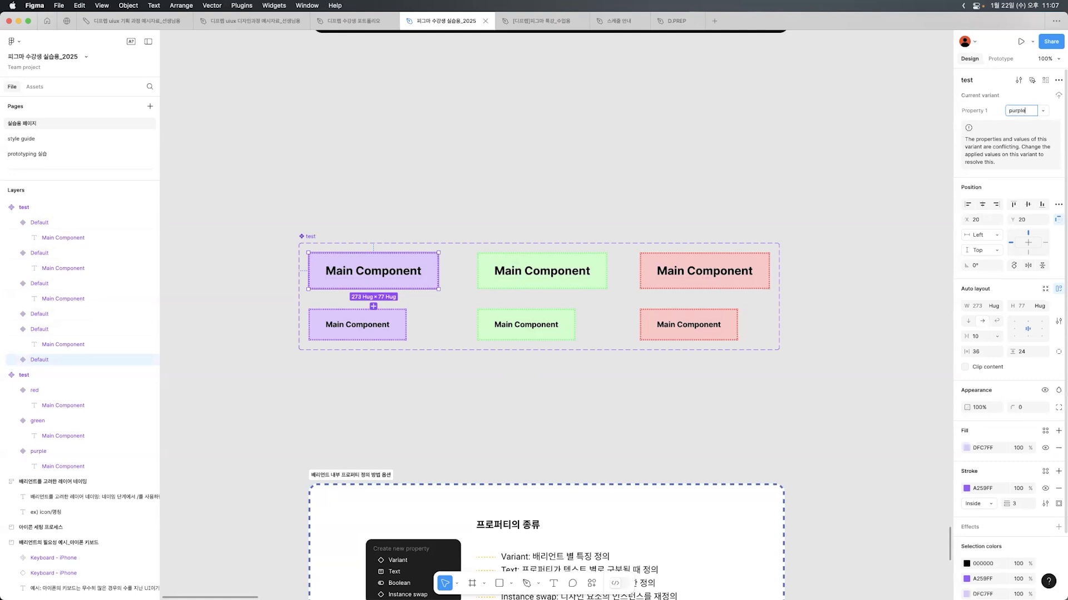
pyautogui.press('Return')
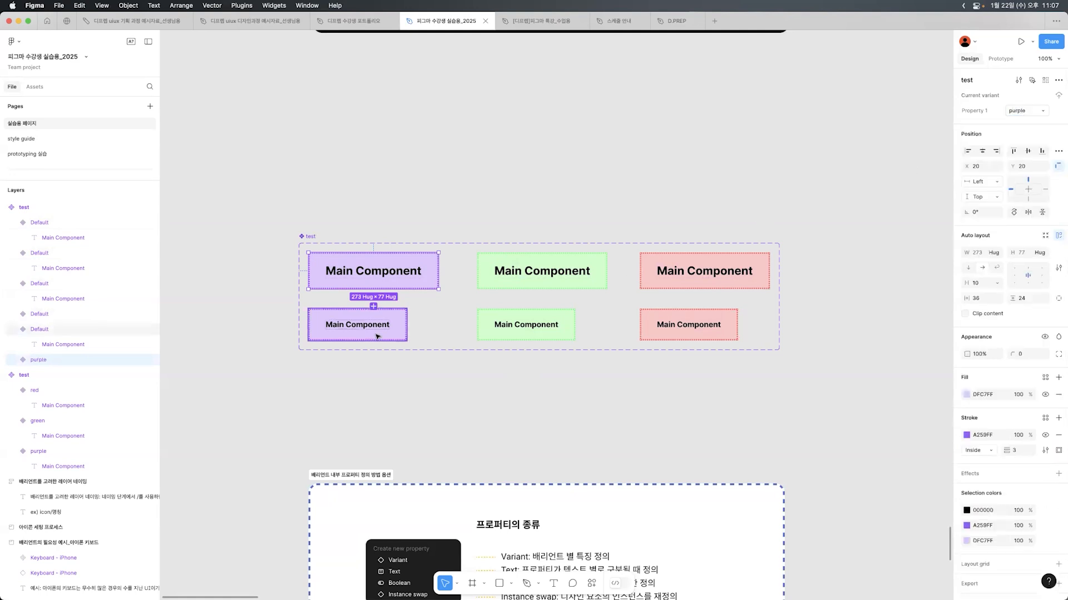
pyautogui.click(377, 336)
pyautogui.click(1023, 110)
pyautogui.write('pupk')
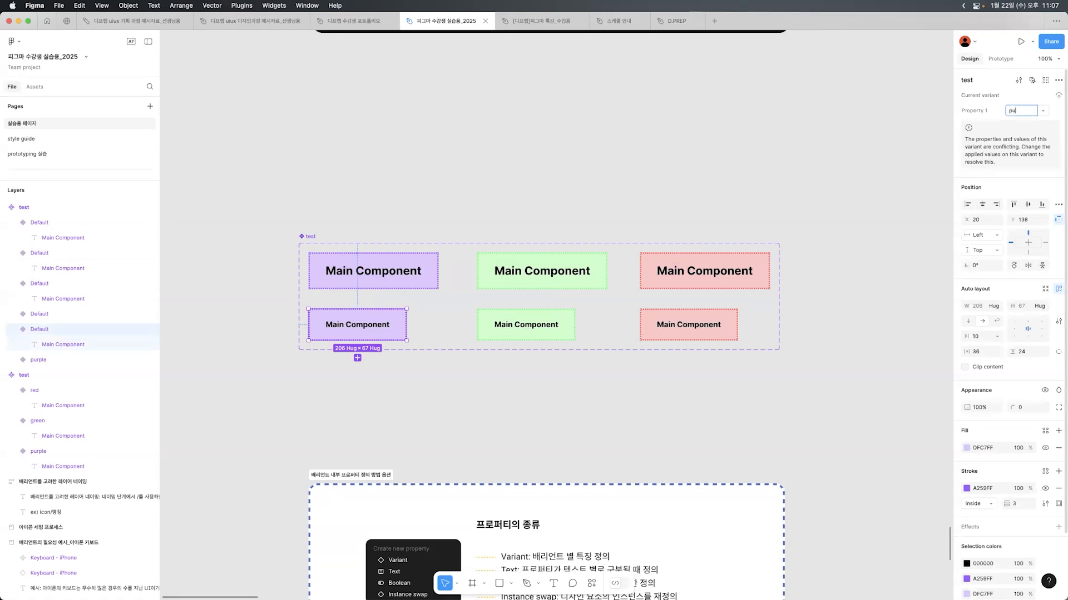
# Step: Set the Property 1 value of both the large and the small green variant to green
pyautogui.click(517, 284)
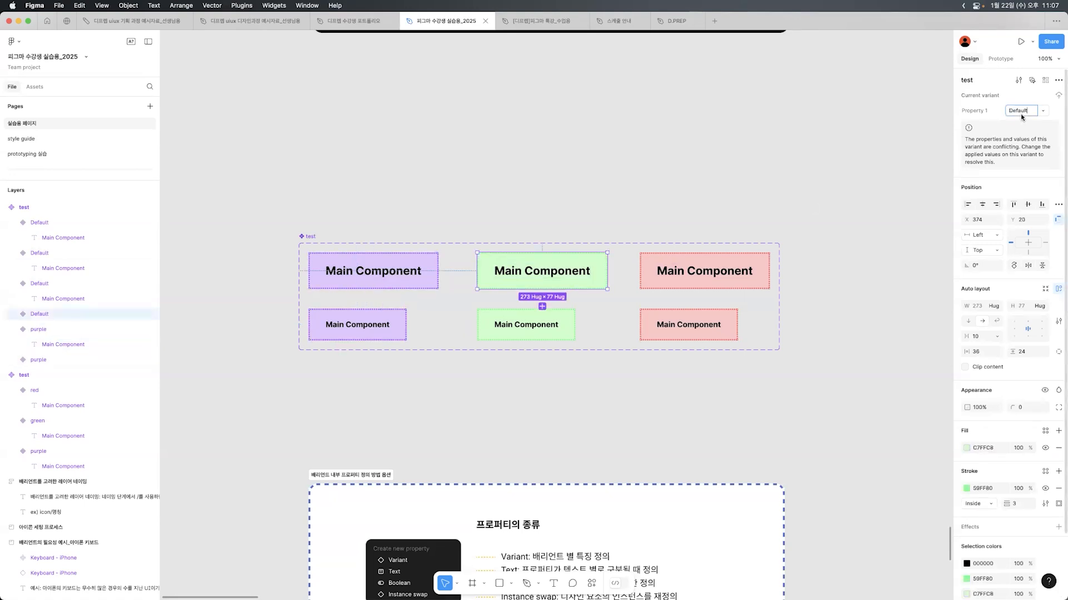
pyautogui.write('green')
pyautogui.click(506, 333)
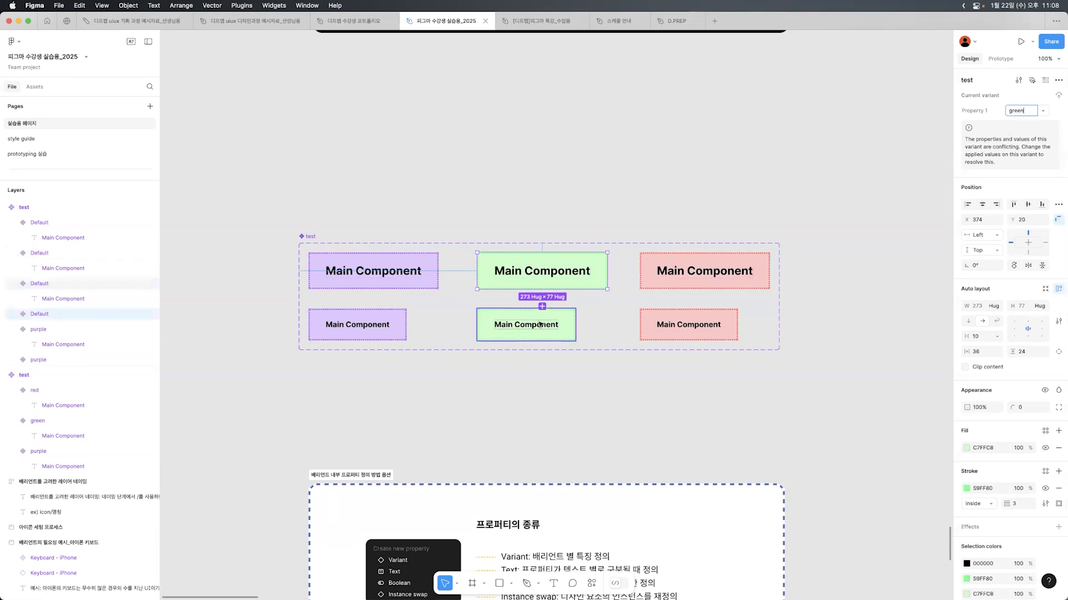
pyautogui.click(1040, 111)
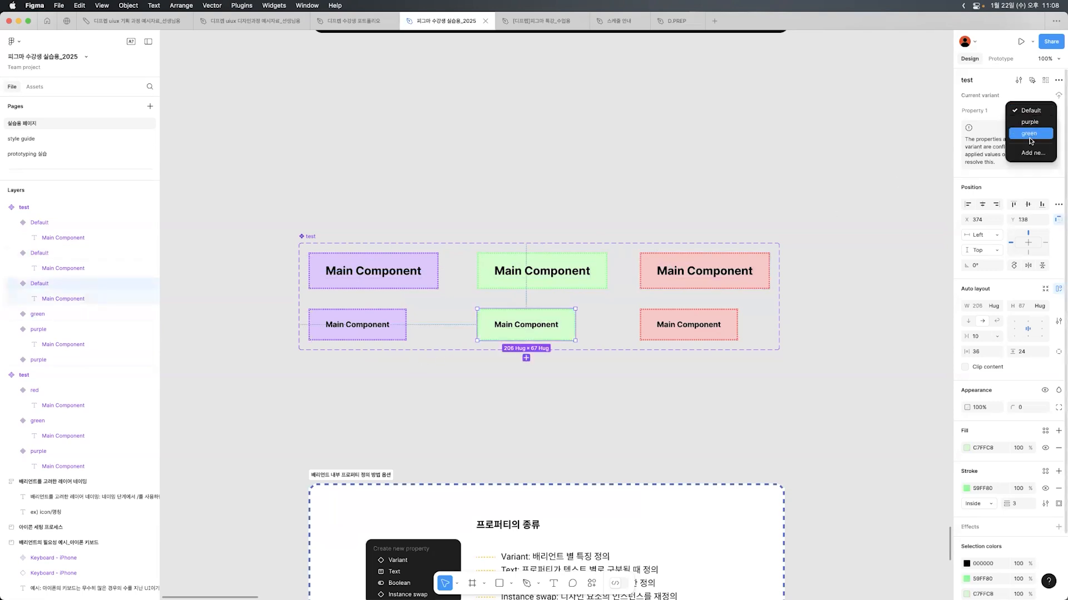
pyautogui.click(1029, 134)
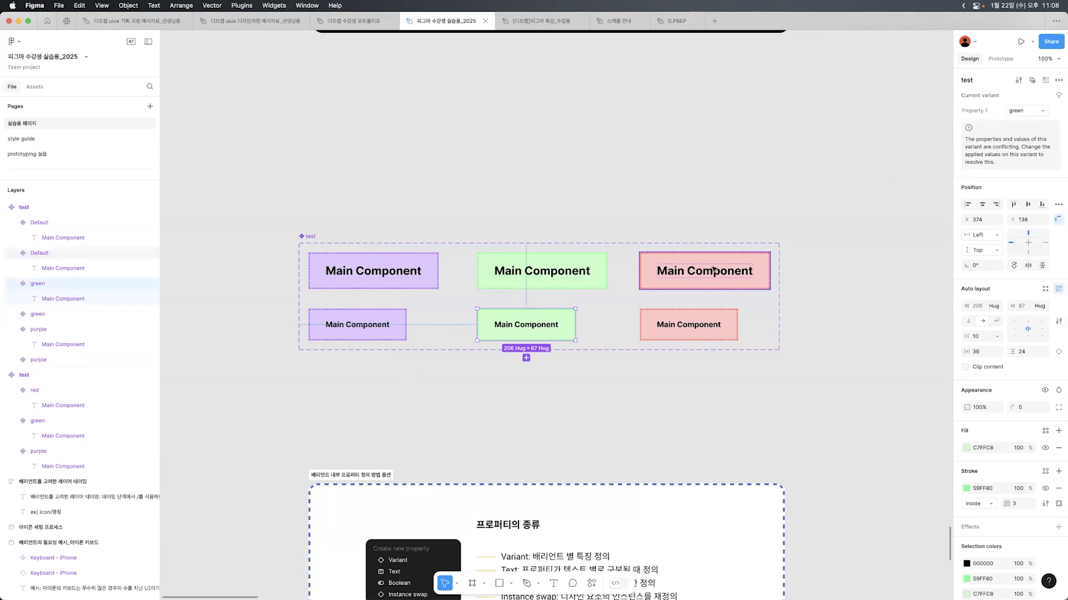
# Step: Set the Property 1 value of both the large and the small red variant to red
pyautogui.click(714, 271)
pyautogui.click(1016, 110)
pyautogui.write('r')
pyautogui.click(689, 325)
pyautogui.click(1038, 112)
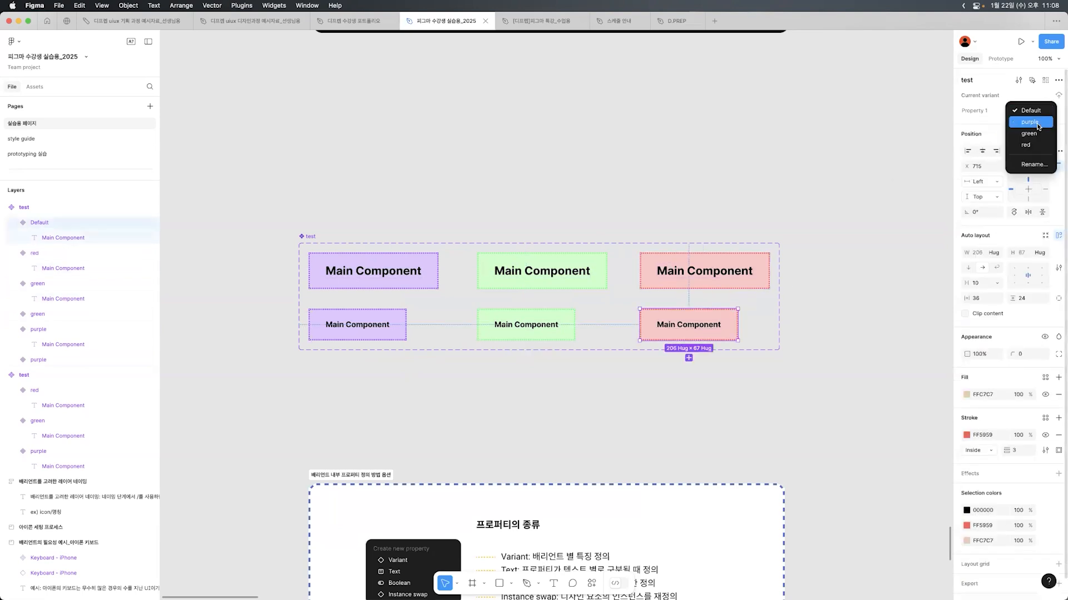
pyautogui.click(1028, 144)
pyautogui.click(547, 216)
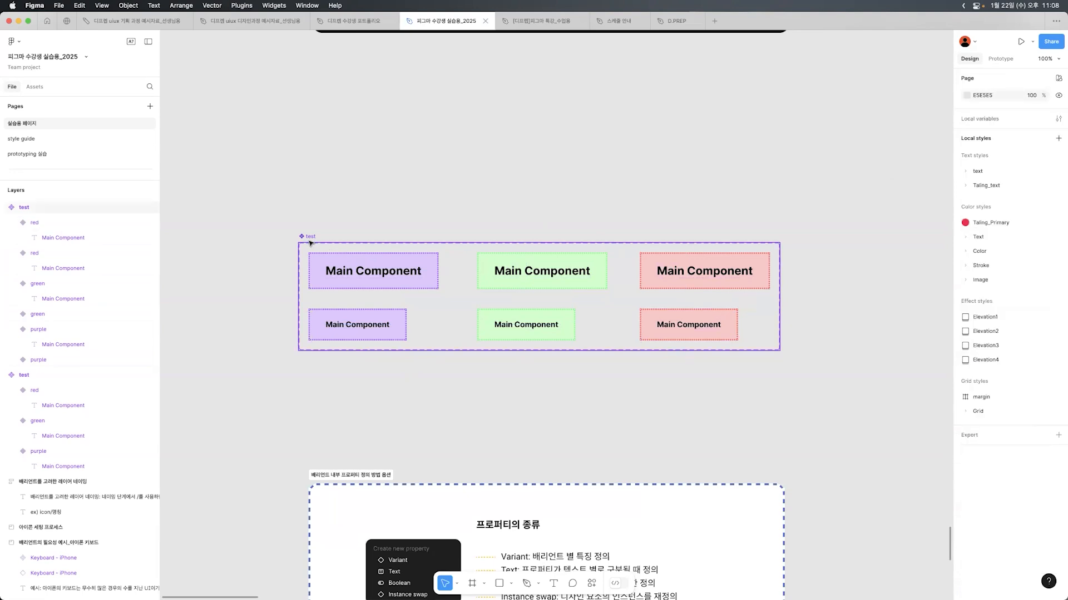
# Step: Examine the color pairs in the six-variant test set and the conflict notice on the set and its two purple variants
pyautogui.click(311, 243)
pyautogui.moveTo(385, 188); pyautogui.dragTo(358, 362)
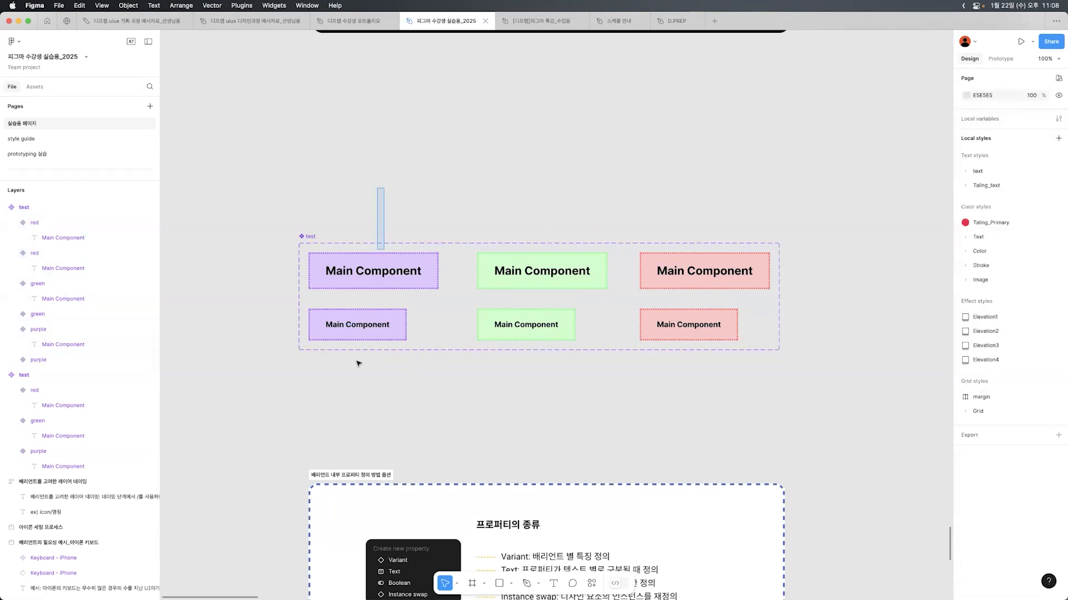
pyautogui.moveTo(534, 195); pyautogui.dragTo(543, 379)
pyautogui.moveTo(679, 190); pyautogui.dragTo(703, 397)
pyautogui.click(309, 236)
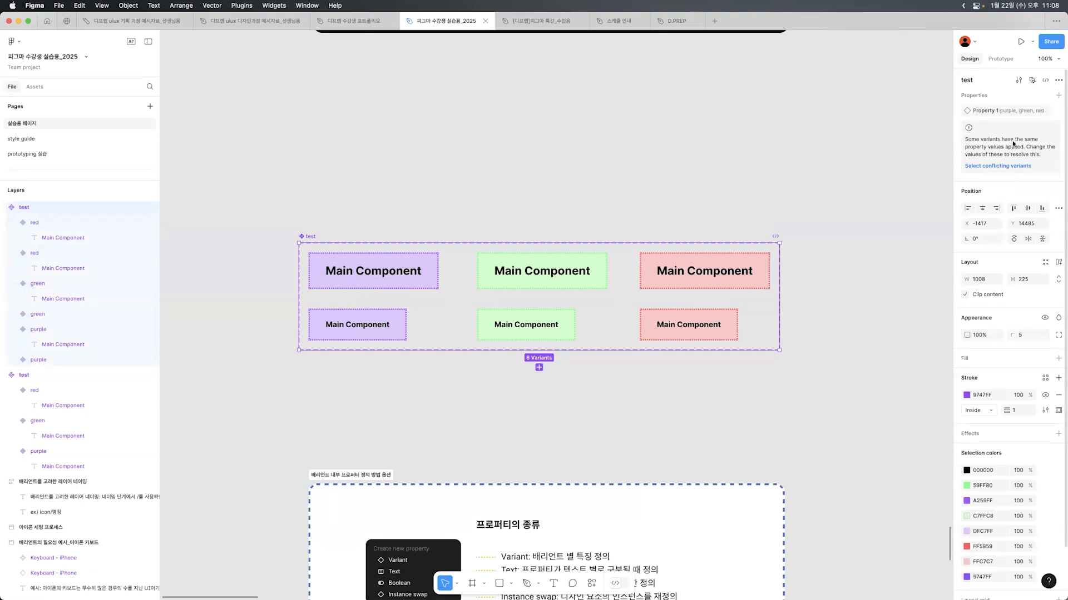
pyautogui.click(394, 286)
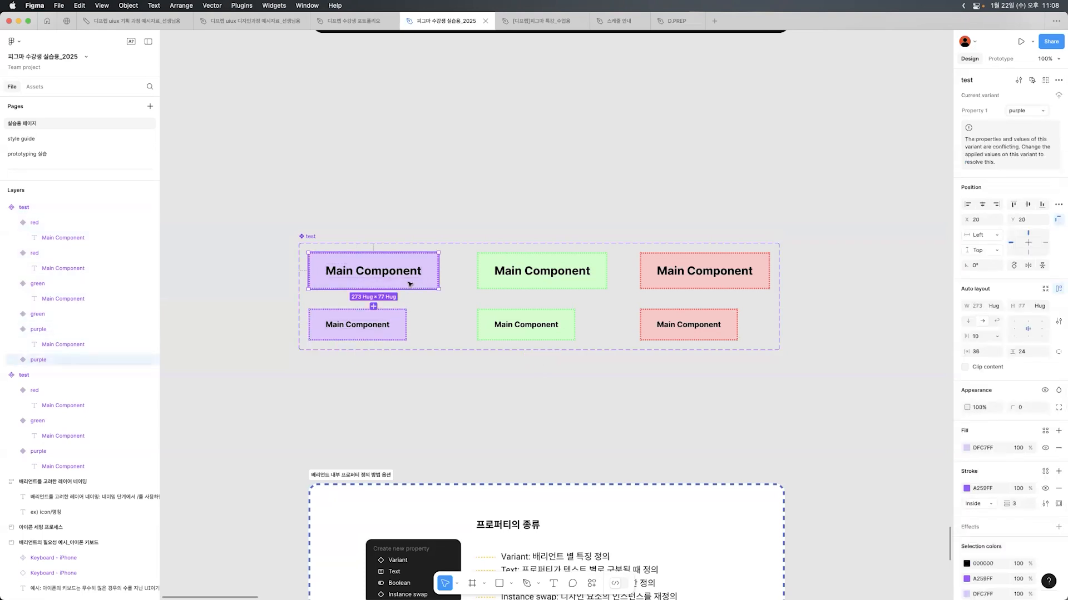
pyautogui.click(398, 328)
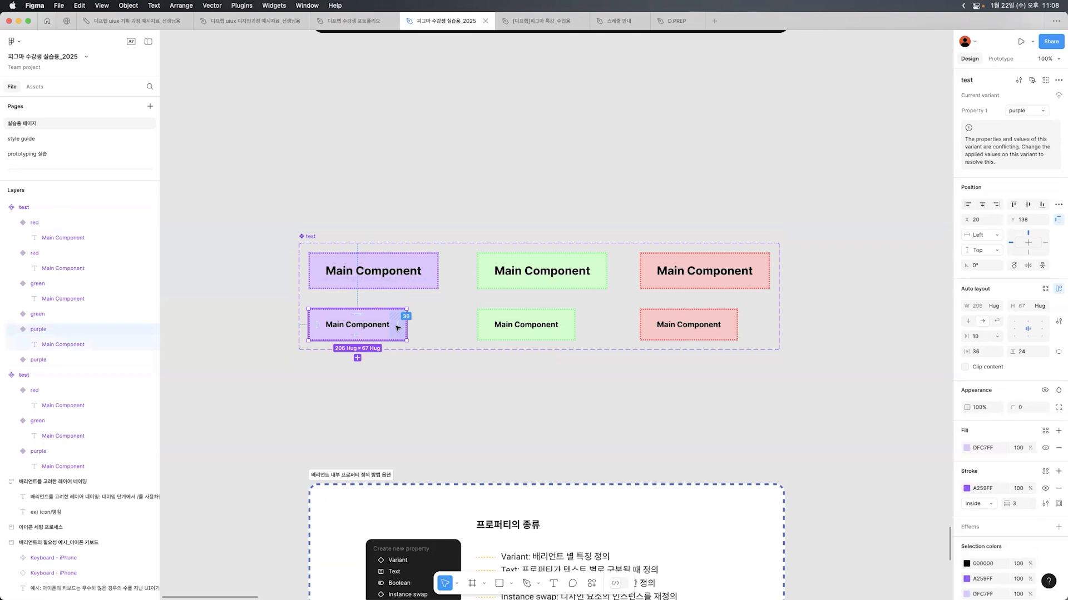
pyautogui.click(573, 162)
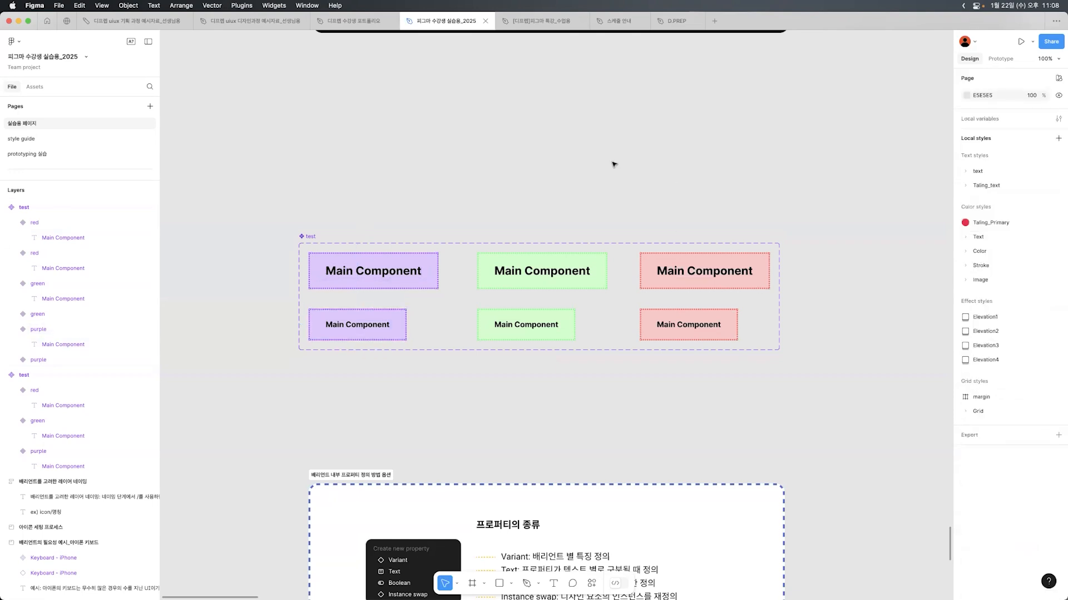
# Step: Rename Property 1 of the six-variant test set to color
pyautogui.click(311, 238)
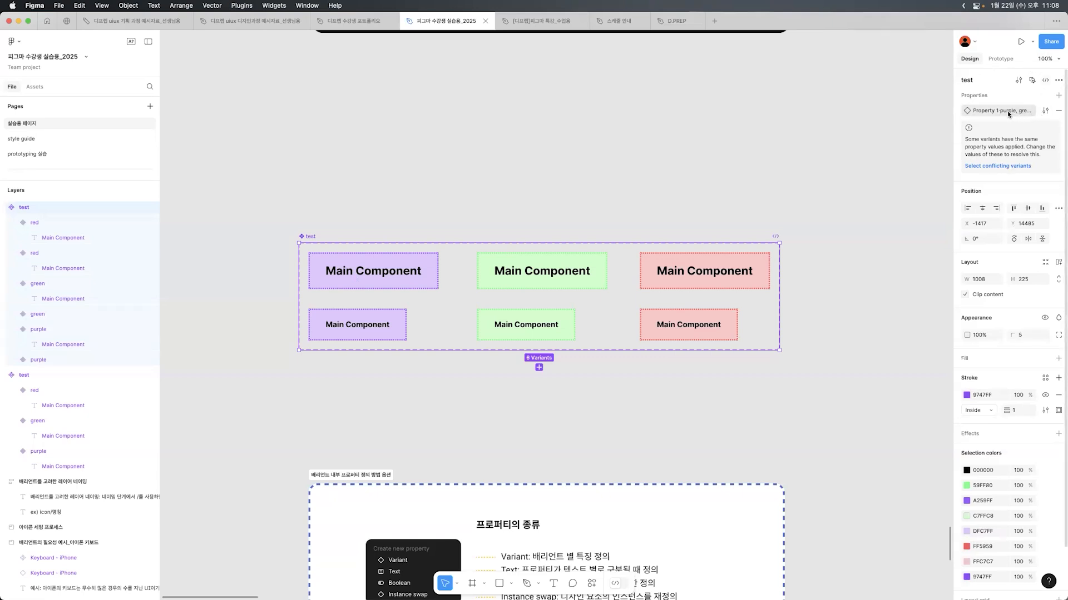
pyautogui.doubleClick(991, 111)
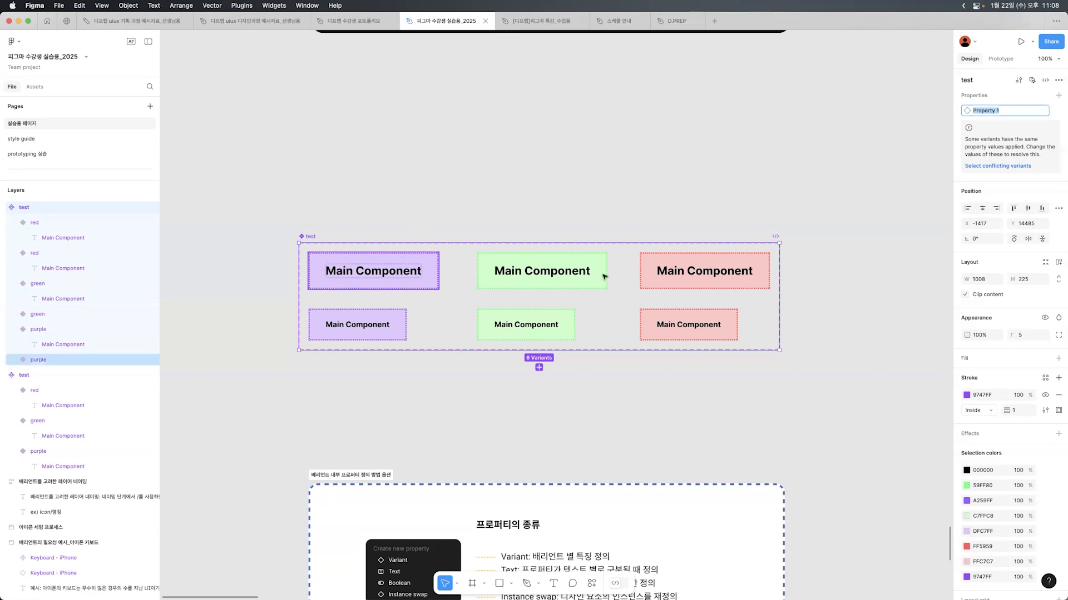
pyautogui.write('color')
pyautogui.press('Return')
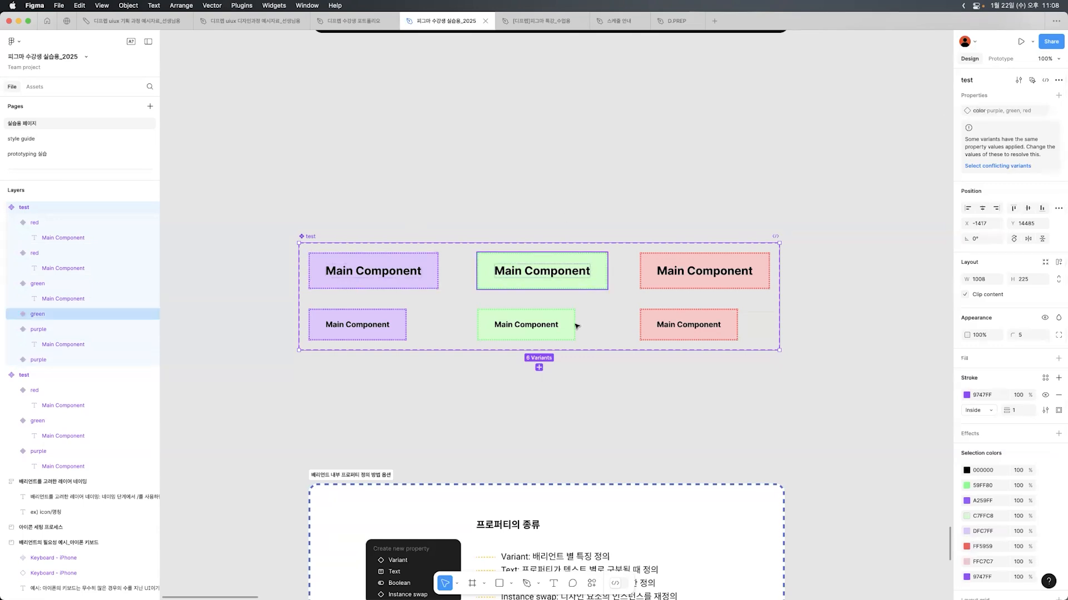
# Step: Add a second variant property named size, with the value Default, to the six-variant test set
pyautogui.click(435, 281)
pyautogui.click(392, 321)
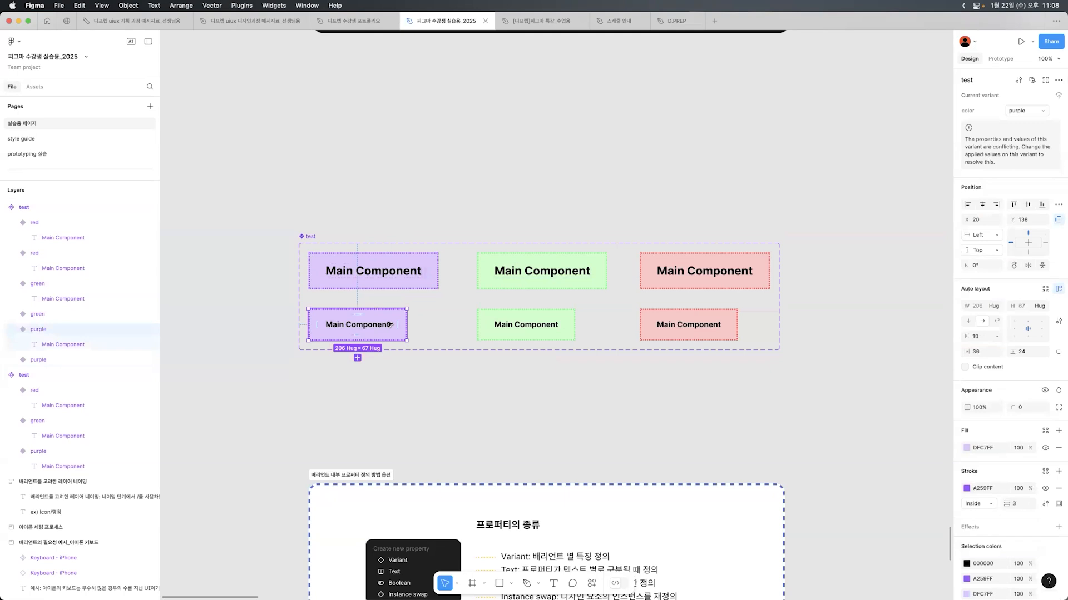
pyautogui.click(428, 395)
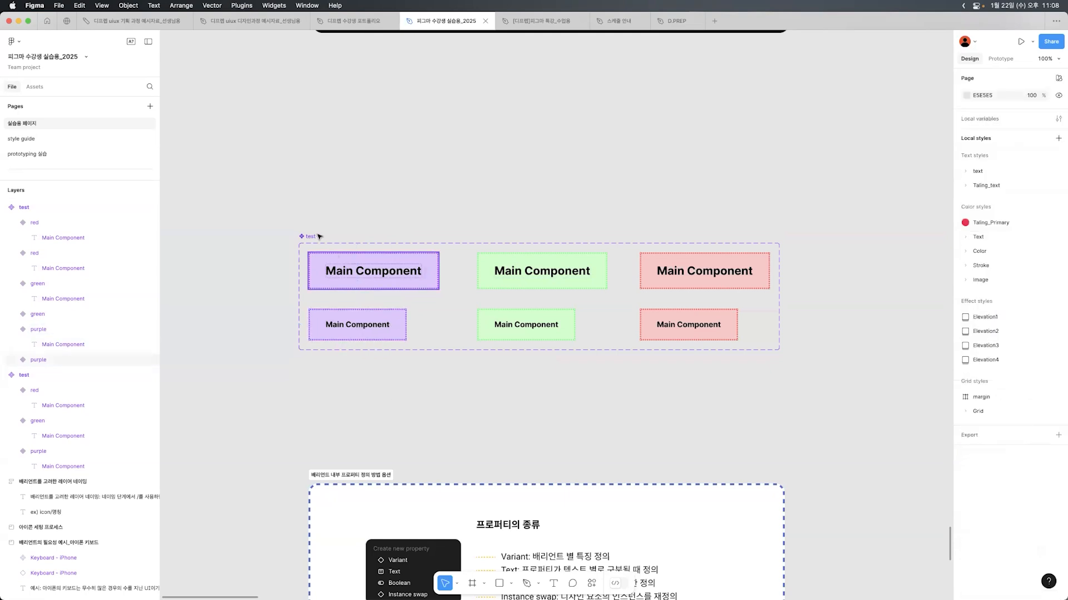
pyautogui.click(312, 237)
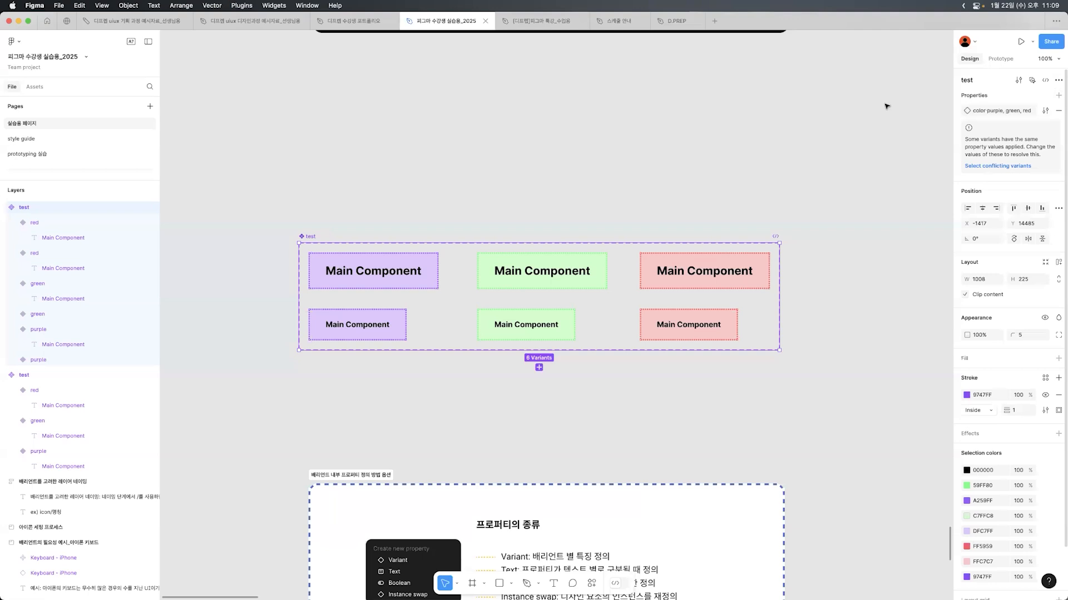
pyautogui.click(1057, 96)
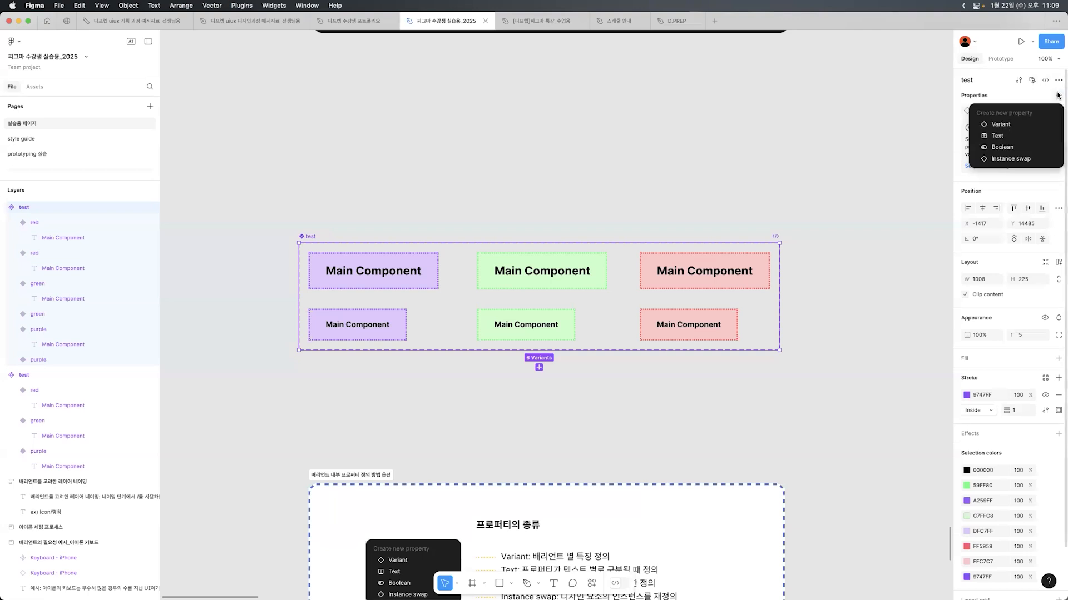
pyautogui.click(1007, 128)
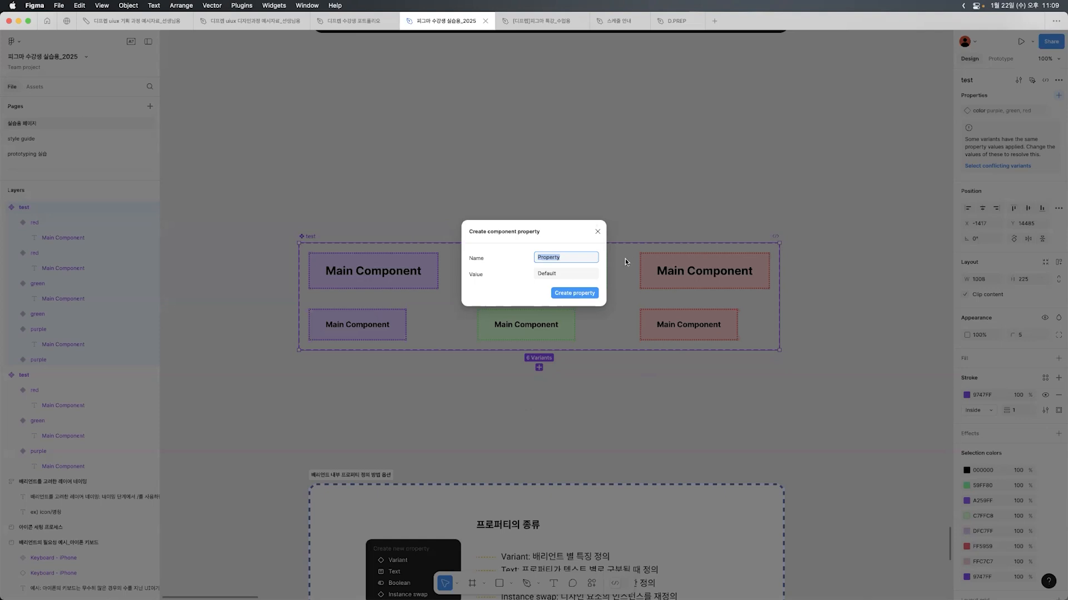
pyautogui.write('a')
pyautogui.click(571, 296)
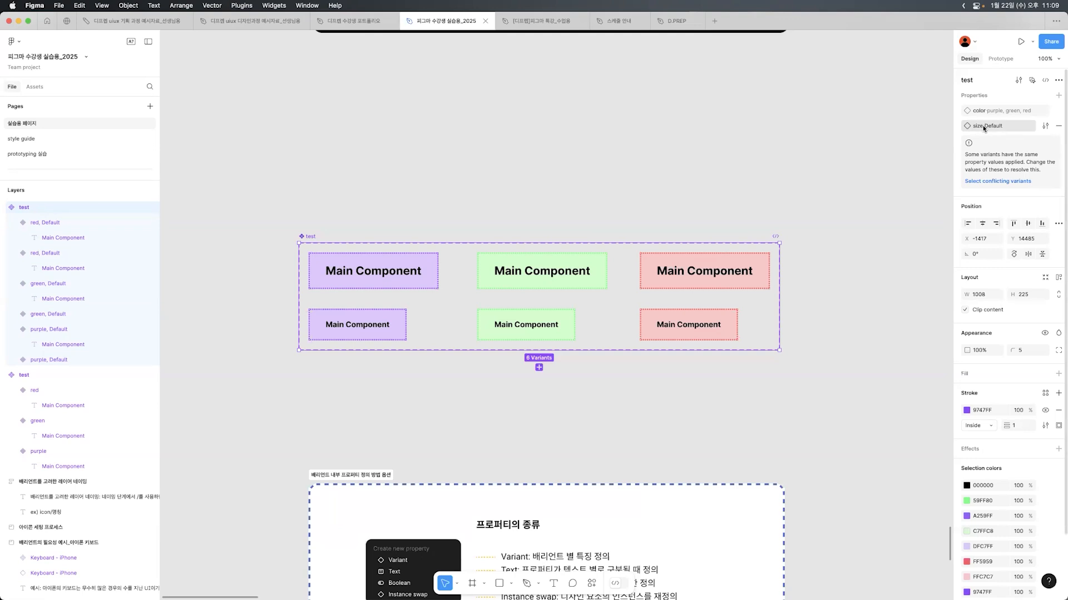
# Step: Set the size property to large on the bigger purple variant and to small on the smaller one
pyautogui.click(431, 271)
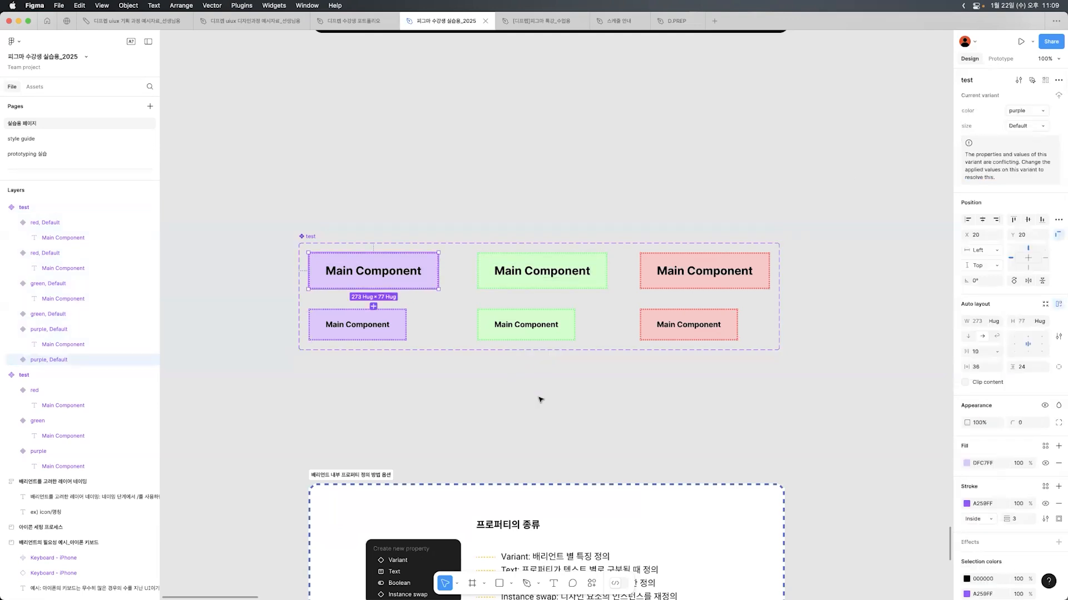
pyautogui.click(1029, 126)
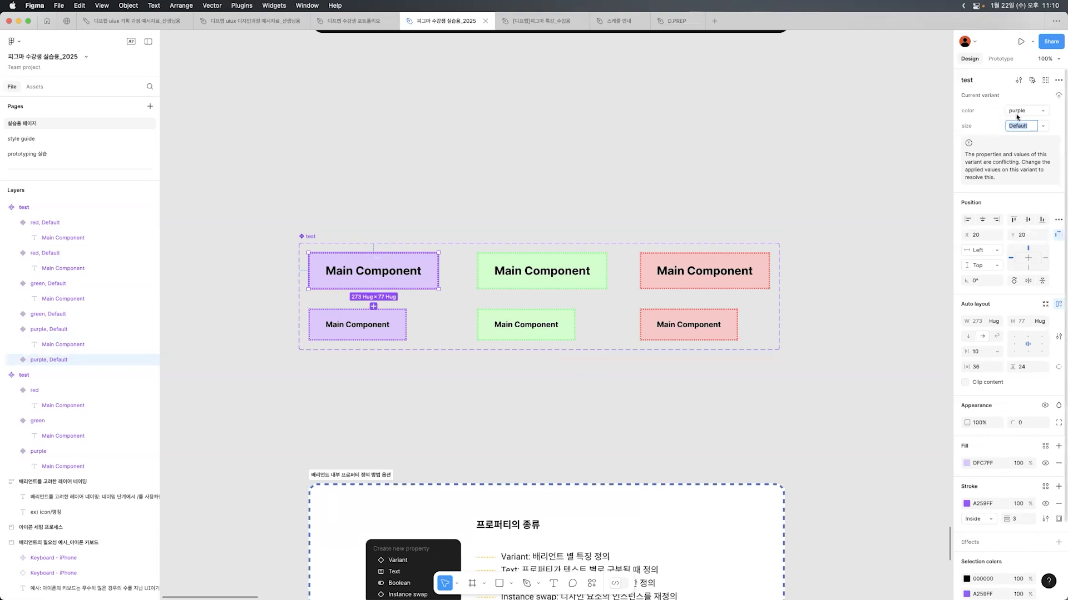
pyautogui.press('BackSpace')
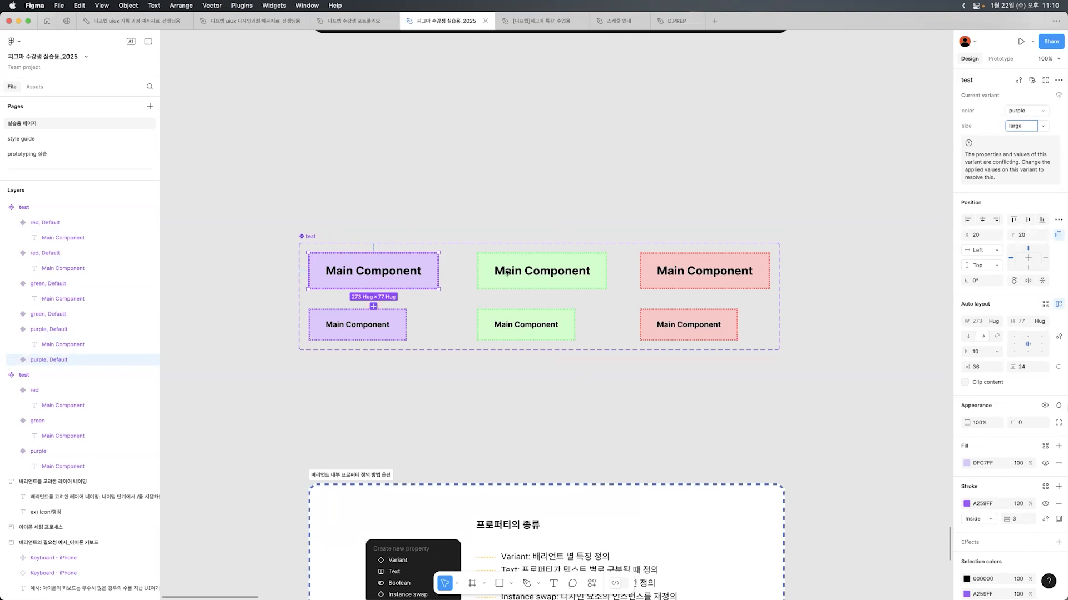
pyautogui.click(399, 321)
pyautogui.click(1028, 126)
pyautogui.write('sm')
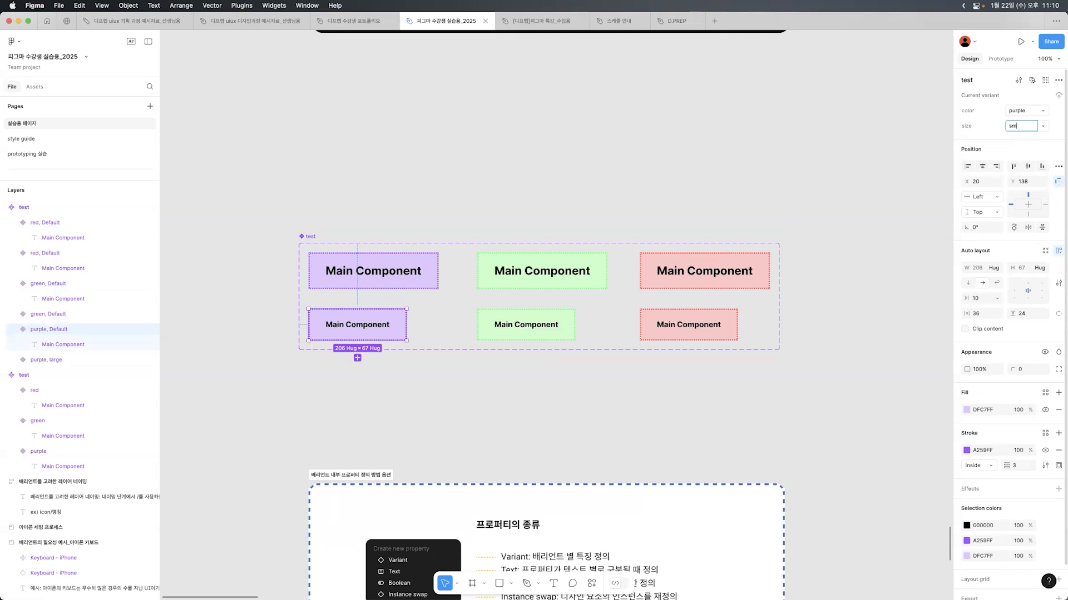
pyautogui.write('all')
# Step: Set the size property to large on the bigger green variant and to small on the smaller one
pyautogui.click(596, 260)
pyautogui.click(1043, 131)
pyautogui.click(1036, 139)
pyautogui.click(526, 327)
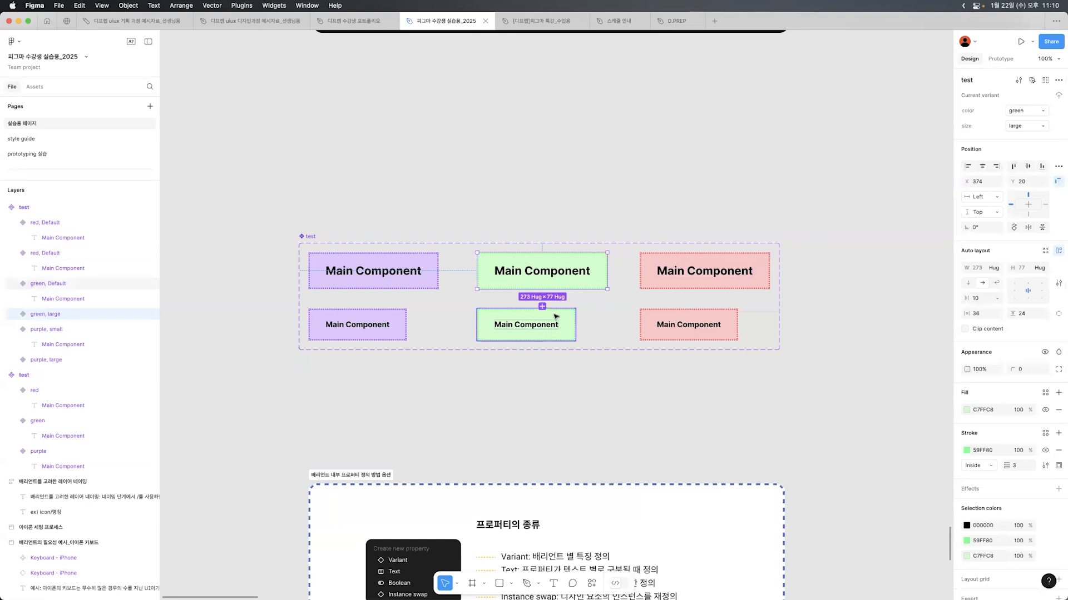
pyautogui.click(1027, 125)
pyautogui.click(1028, 149)
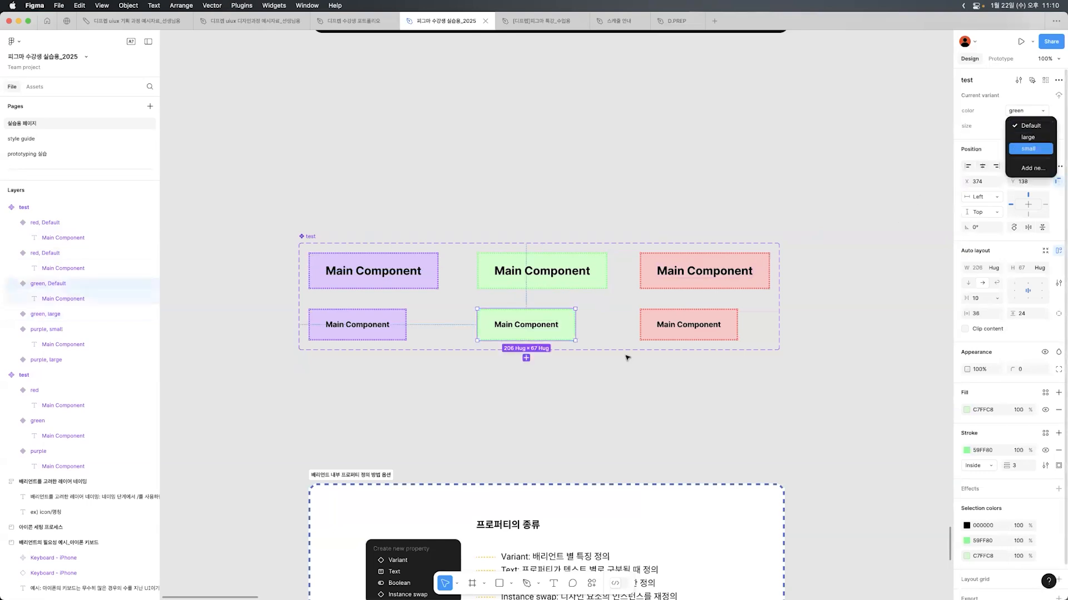
# Step: Set the size property to large on the bigger red variant and to small on the smaller one
pyautogui.click(697, 280)
pyautogui.click(1042, 134)
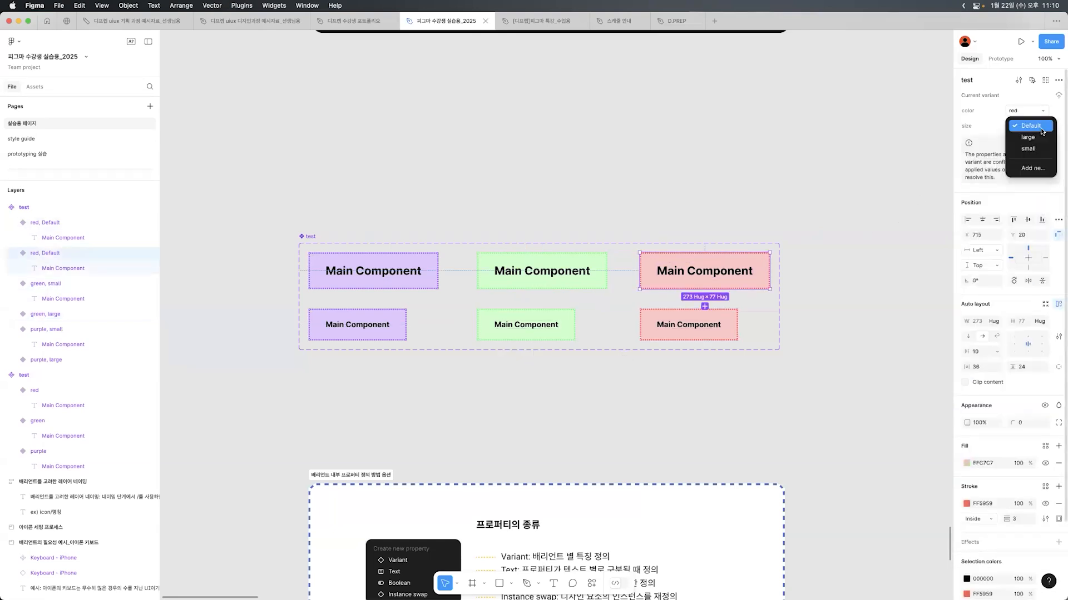
pyautogui.click(1029, 138)
pyautogui.click(709, 328)
pyautogui.click(1042, 129)
pyautogui.click(1026, 149)
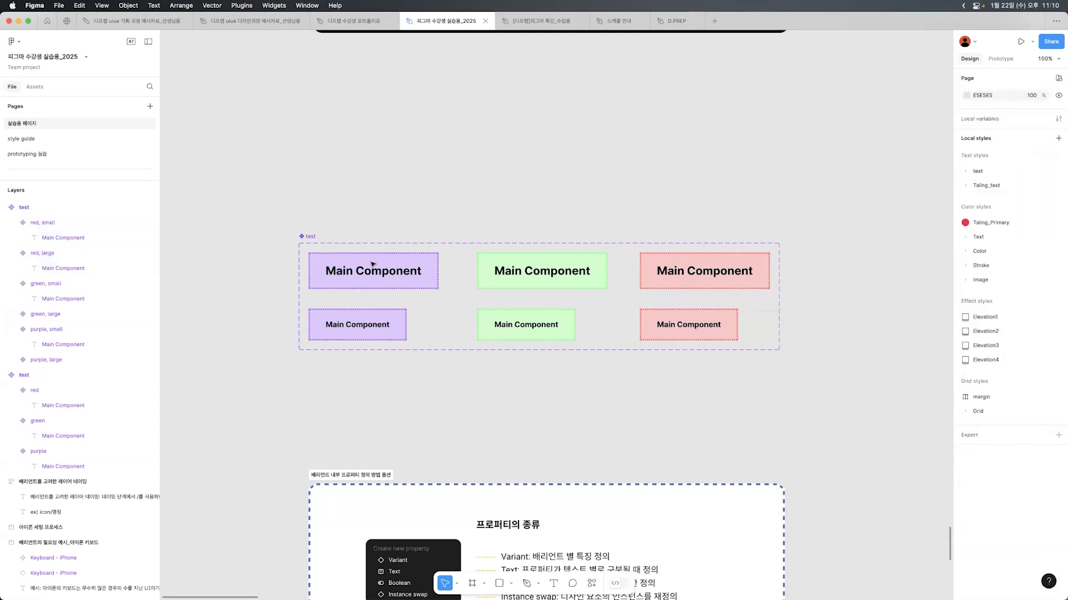
# Step: Check the test set's properties and the color and size values of each of its six variants
pyautogui.click(304, 247)
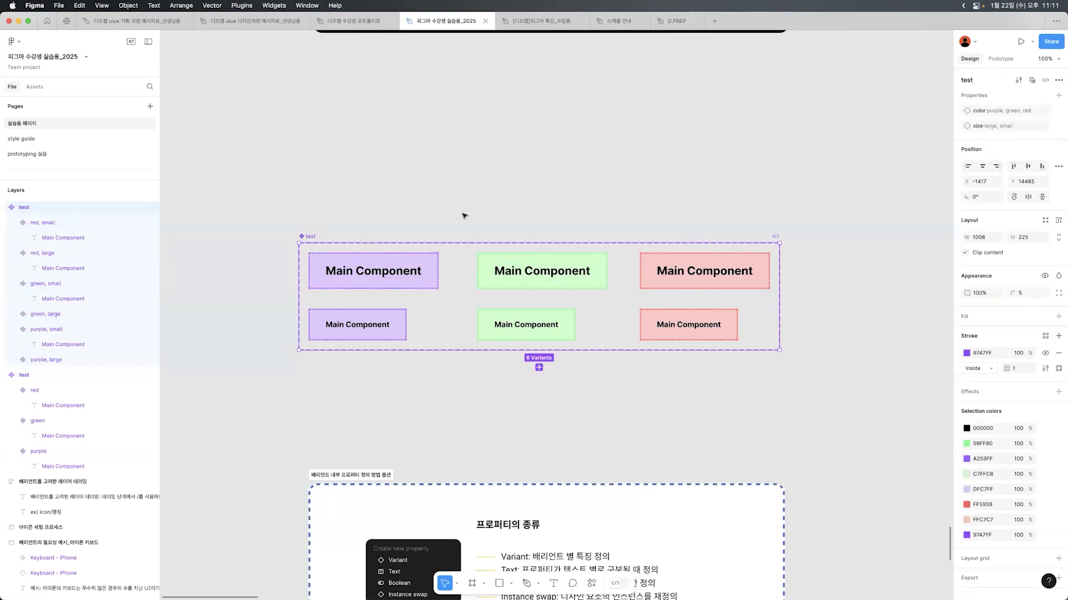
pyautogui.click(416, 262)
pyautogui.click(566, 266)
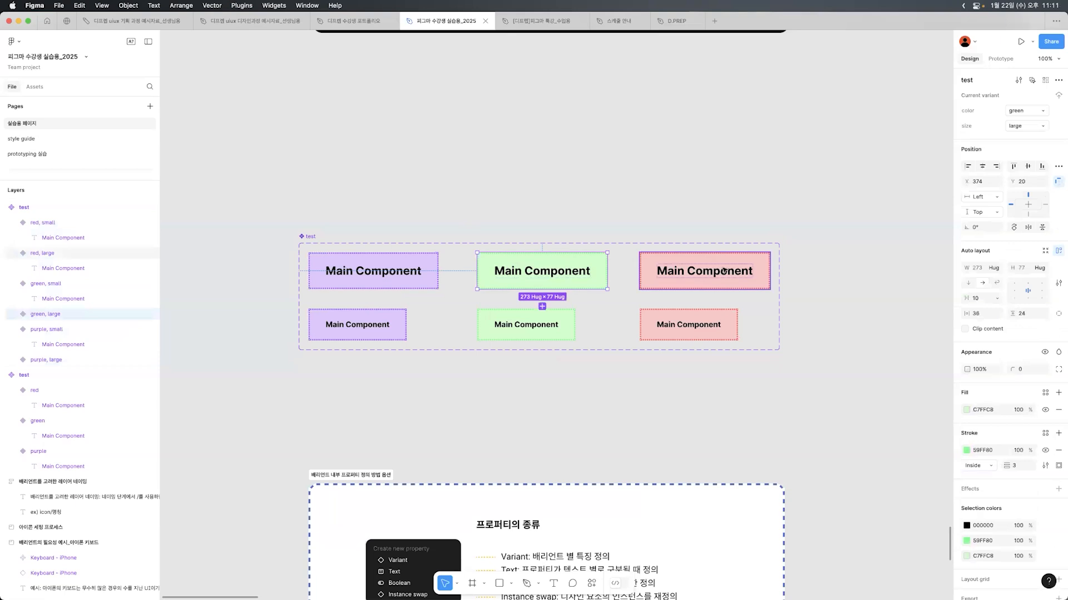
pyautogui.click(724, 271)
pyautogui.click(703, 327)
pyautogui.click(565, 331)
pyautogui.click(356, 332)
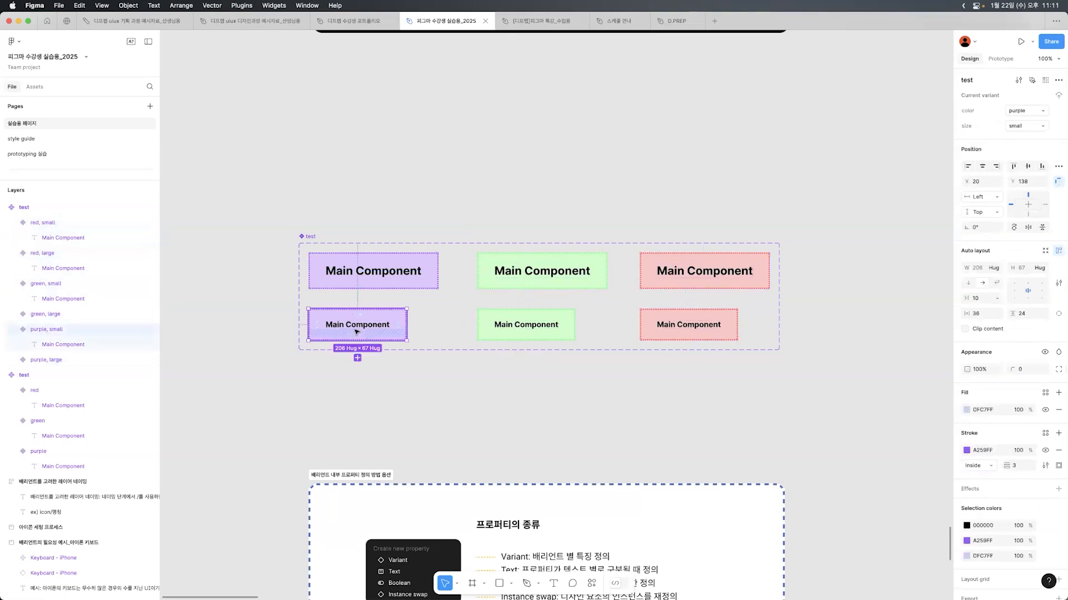
# Step: Examine the four property types explained in the property definition section against the green variants of the test set
pyautogui.click(657, 201)
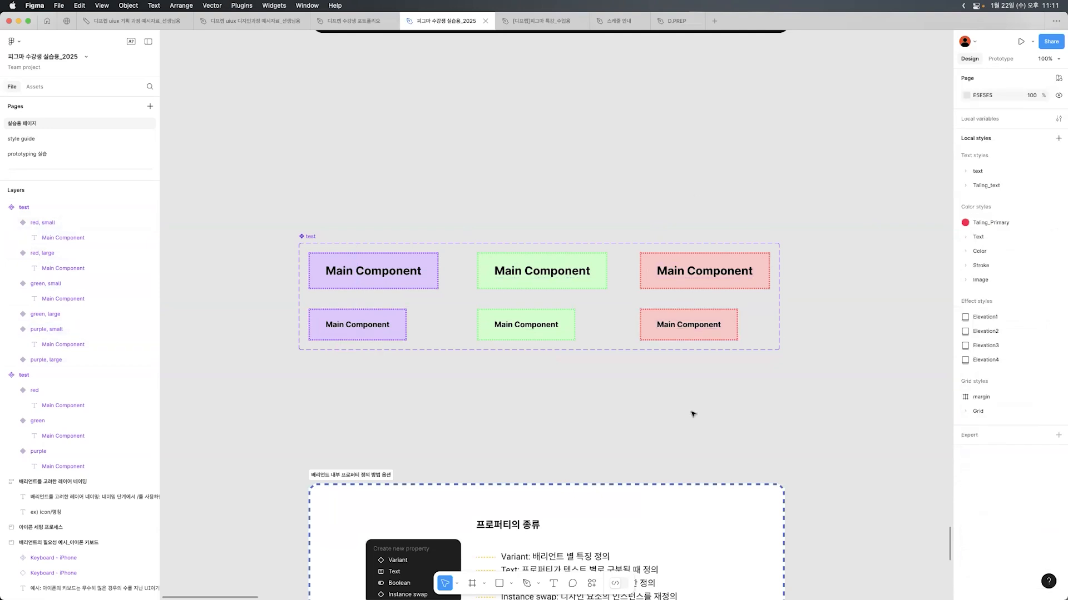
pyautogui.scroll(-3, 694, 413)
pyautogui.moveTo(355, 327); pyautogui.dragTo(354, 286)
pyautogui.click(389, 390)
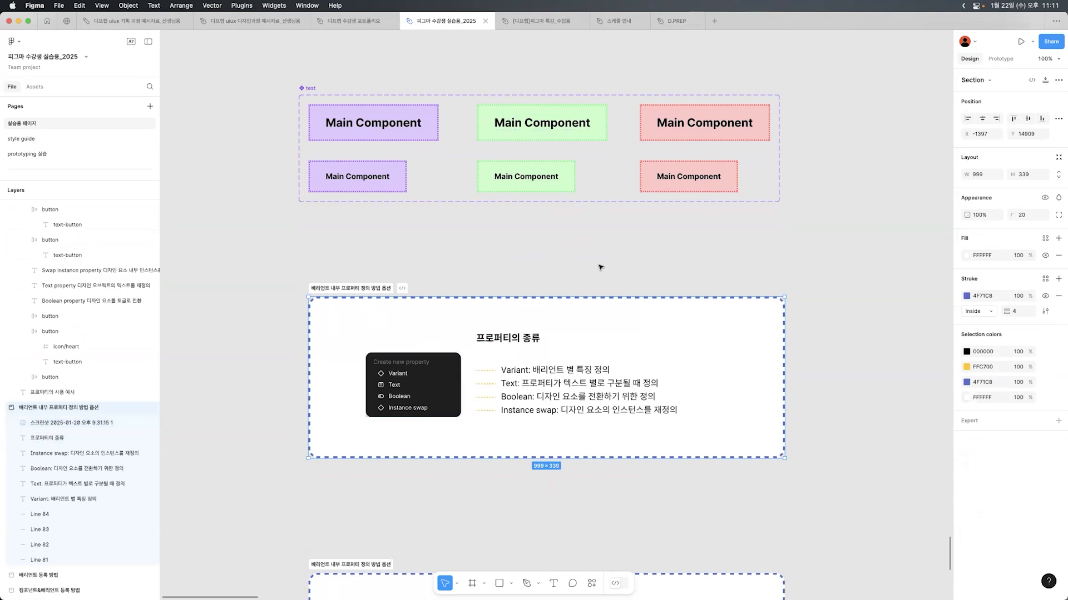
pyautogui.click(598, 271)
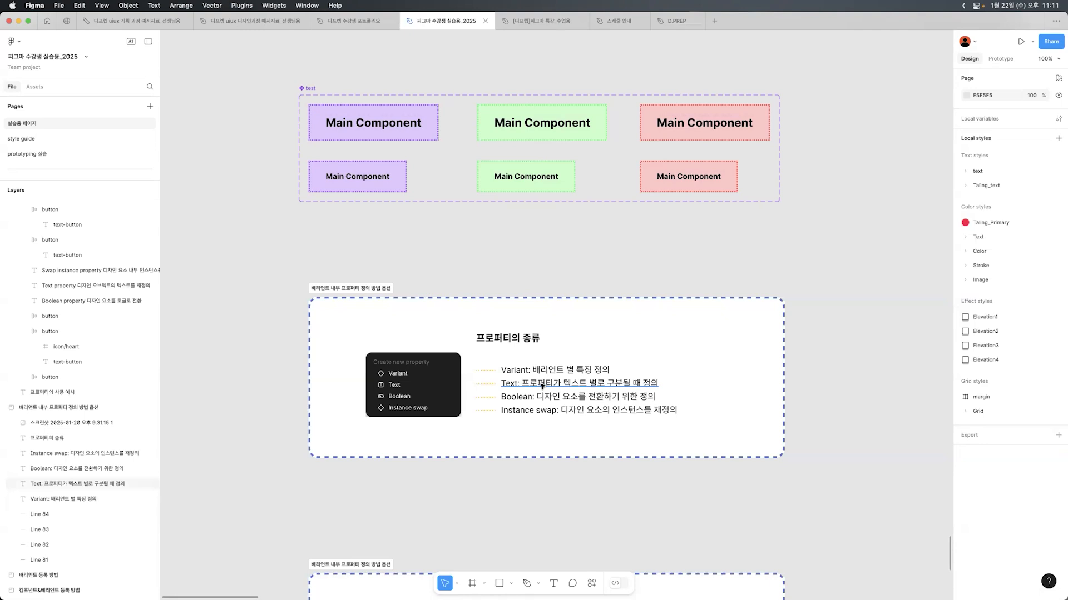
pyautogui.click(546, 124)
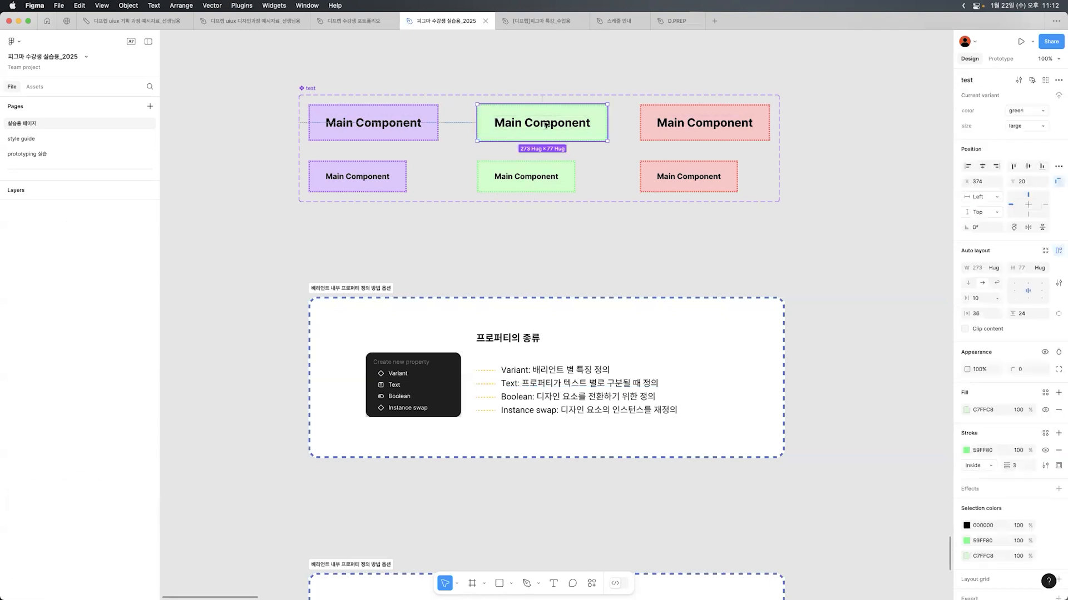
pyautogui.click(536, 188)
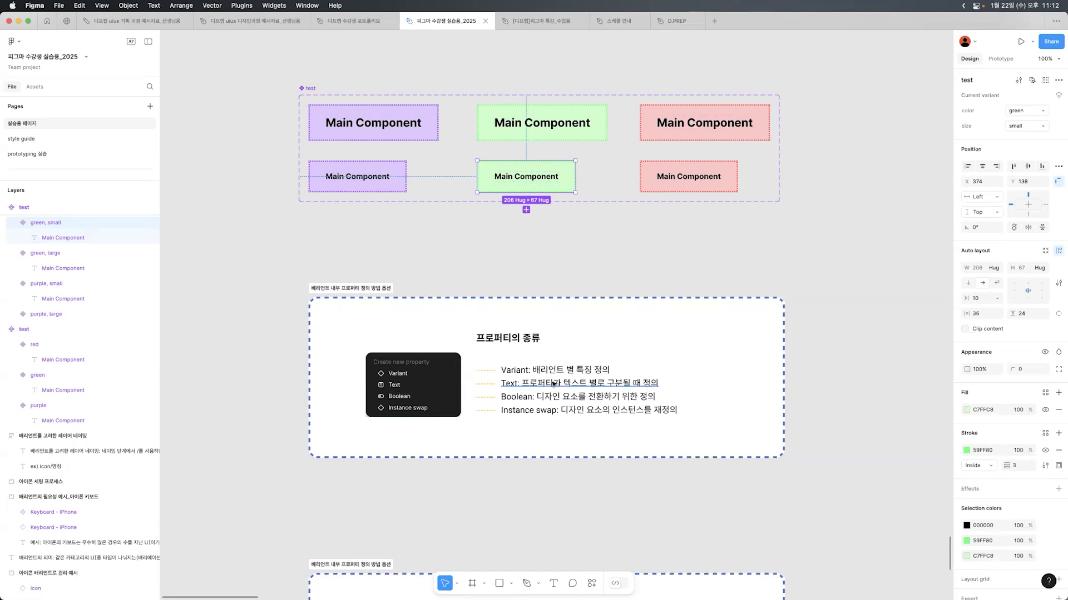
pyautogui.click(728, 257)
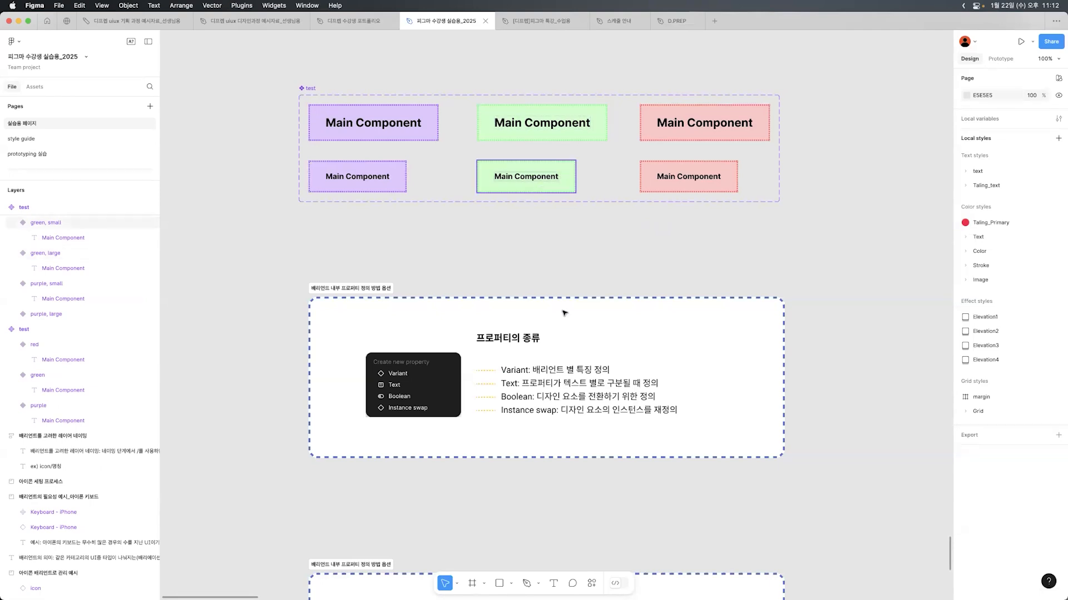
pyautogui.click(576, 396)
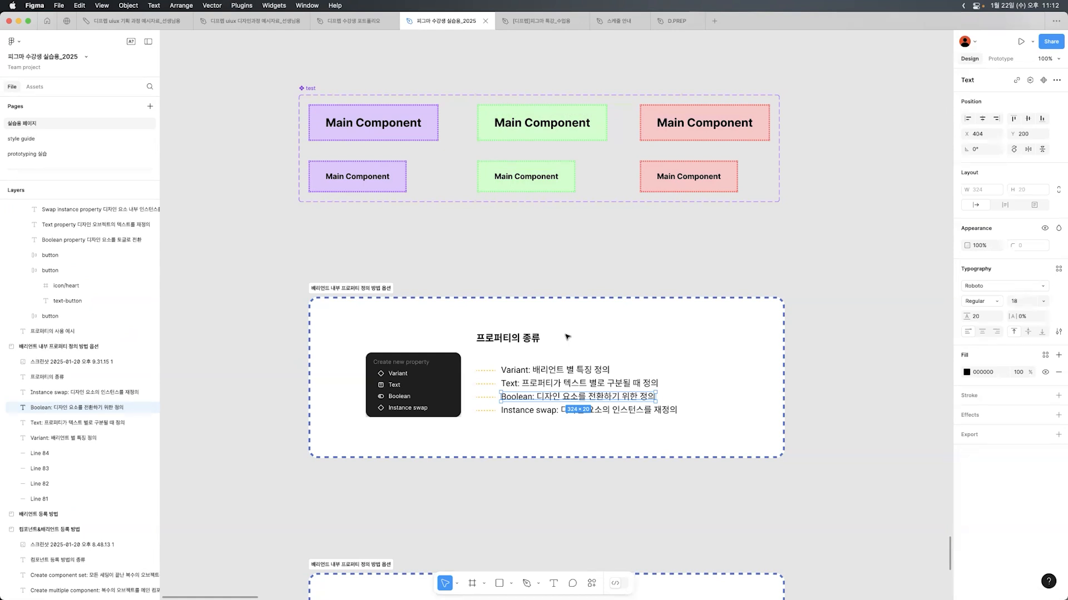
pyautogui.click(630, 321)
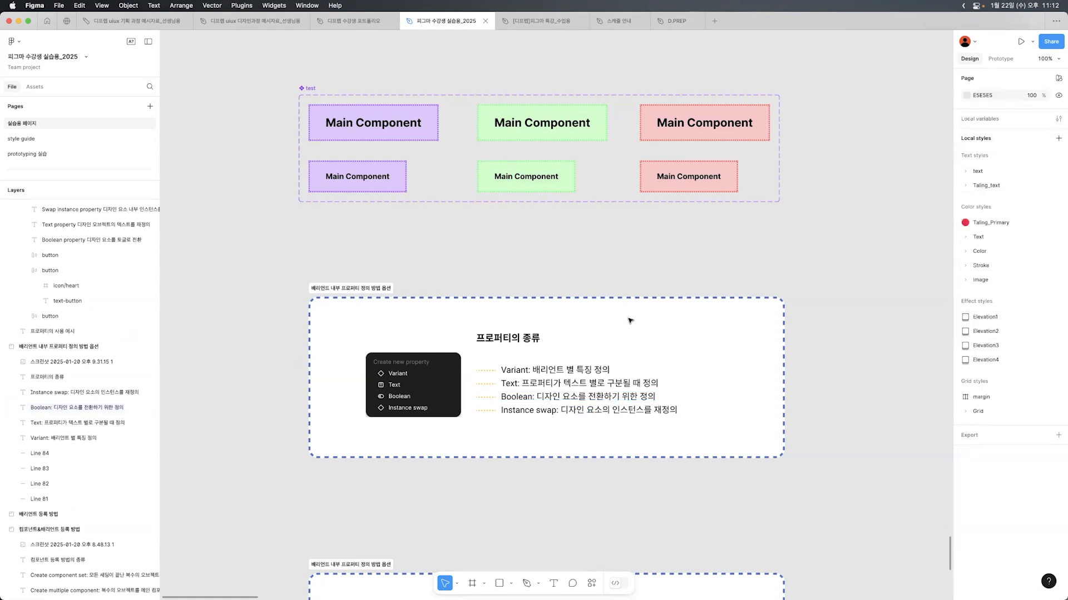
pyautogui.click(526, 415)
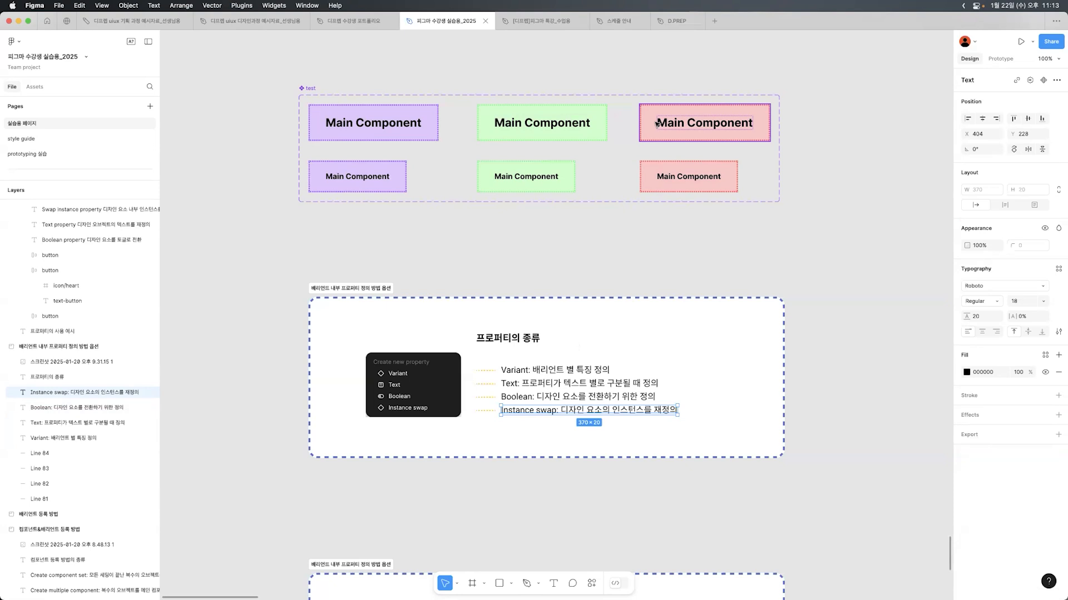
pyautogui.click(548, 534)
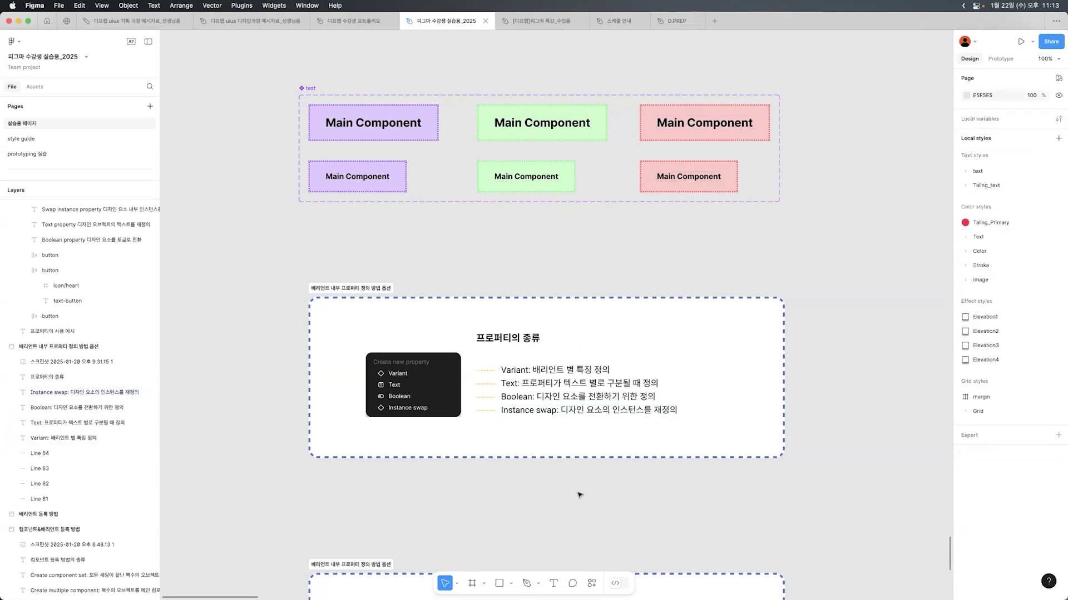
# Step: Undo the changes that left stray buttons beside the usage examples section, and inspect the purple button component's properties and available property types
pyautogui.scroll(-10, 578, 494)
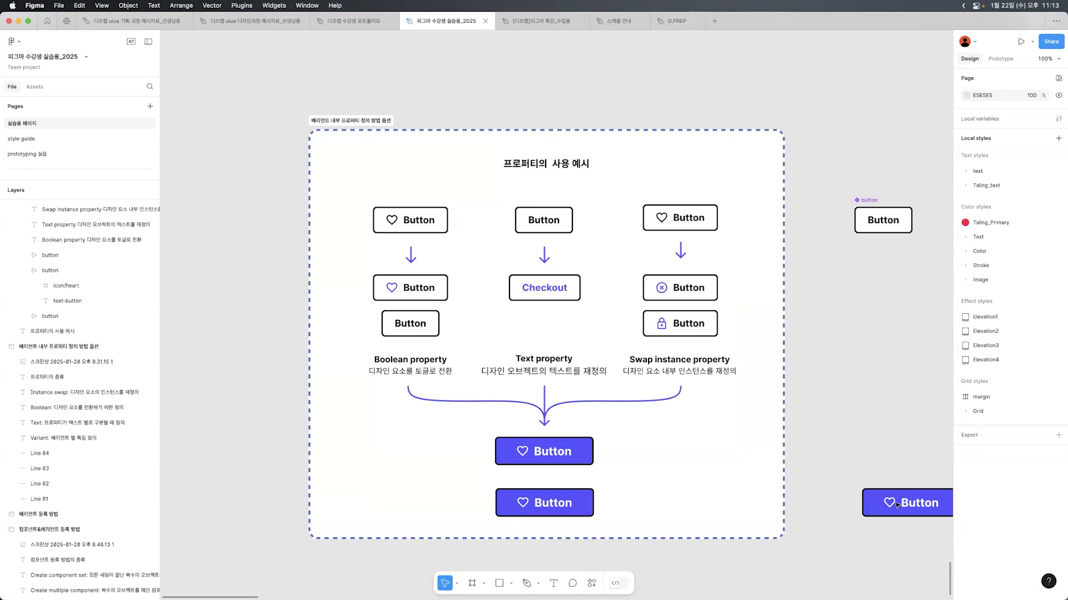
pyautogui.hotkey('ctrl', 'z')
pyautogui.click(562, 445)
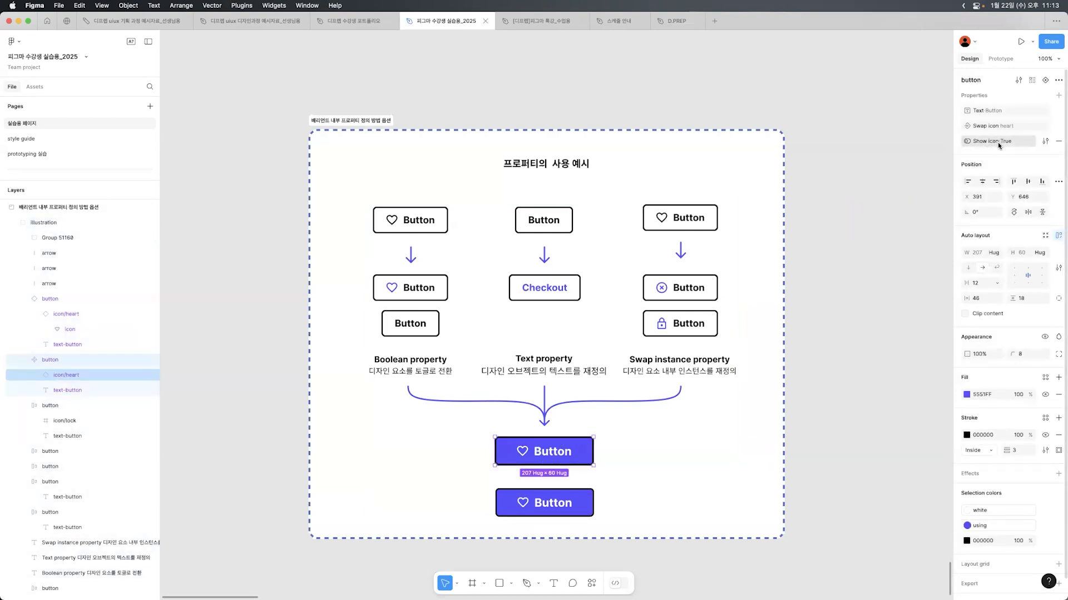
pyautogui.click(1058, 95)
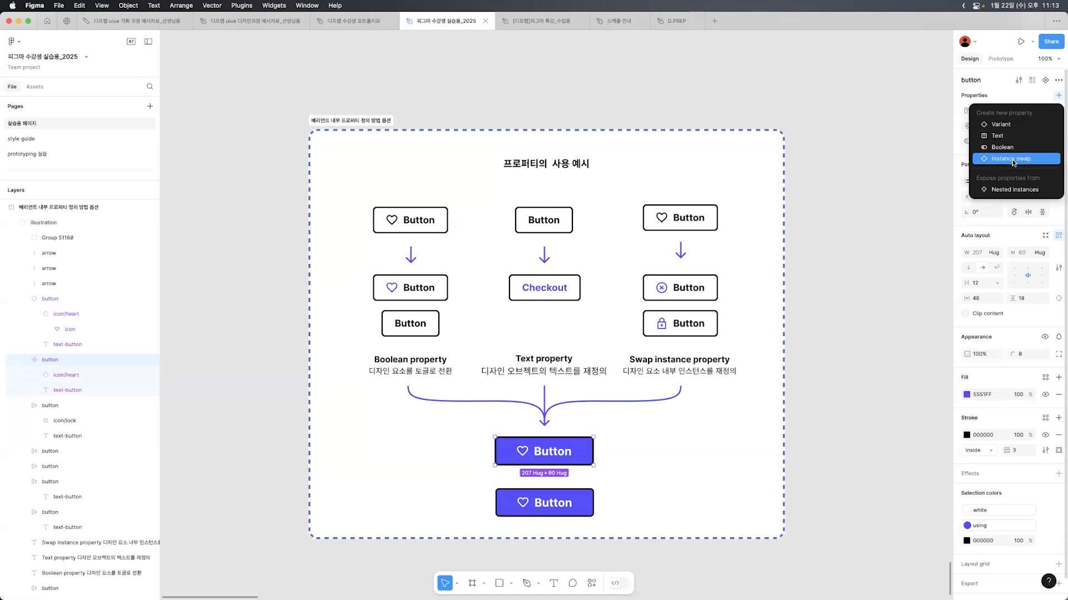
# Step: Switch the Show icon property of the lower purple button instance off and back on
pyautogui.click(577, 506)
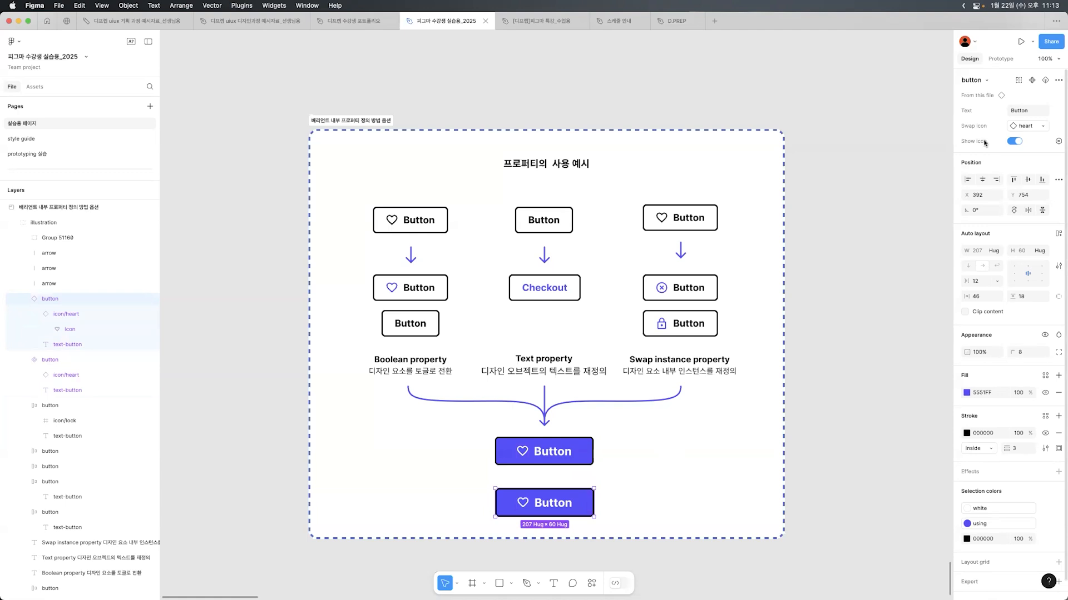
pyautogui.click(1013, 141)
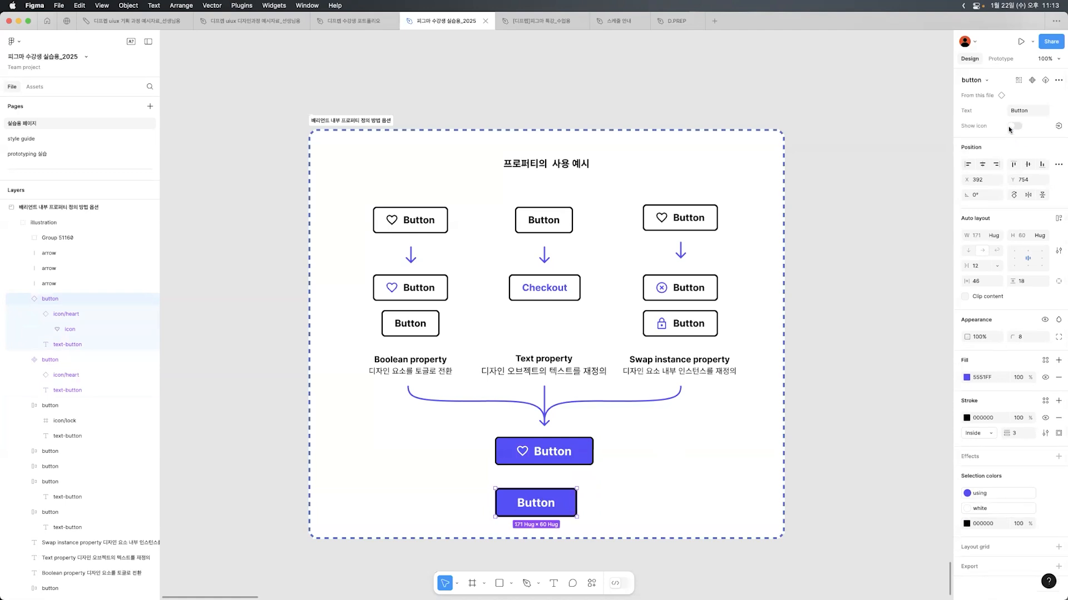
pyautogui.click(1012, 127)
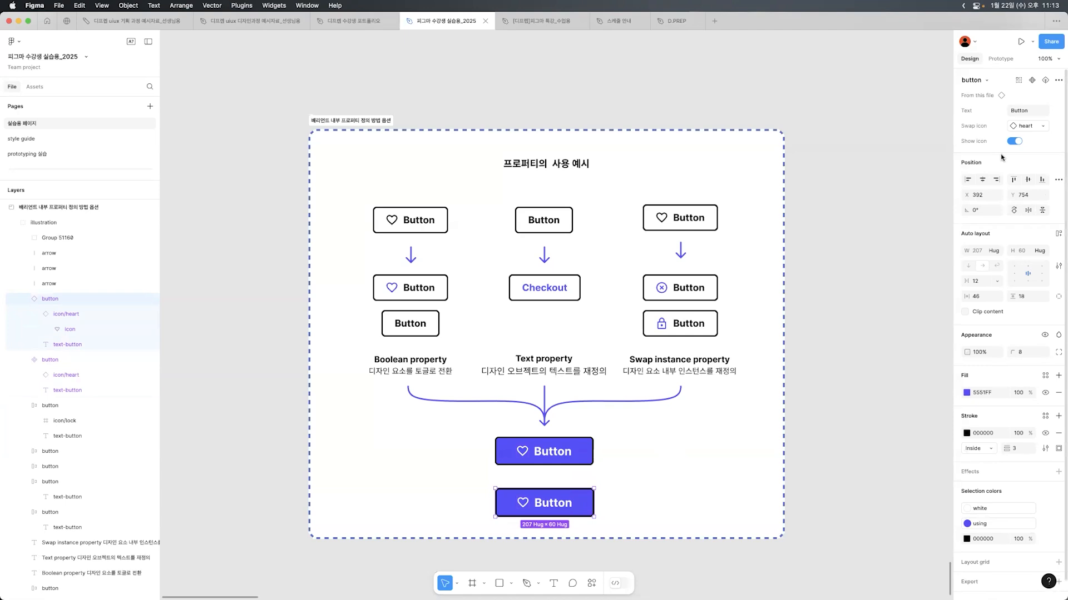
pyautogui.click(823, 206)
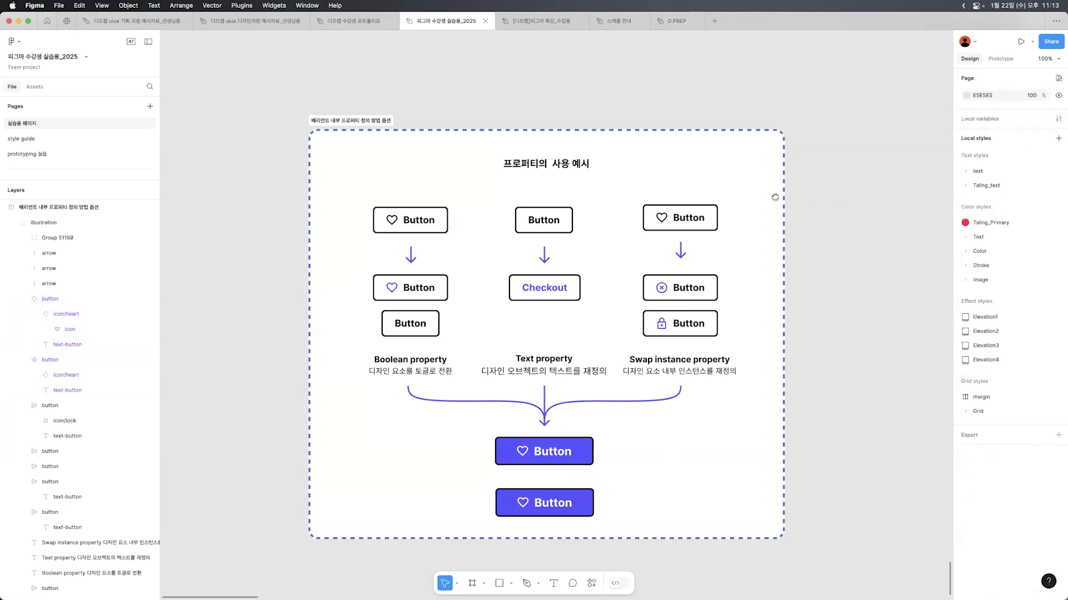
# Step: Duplicate the top heart button of the Boolean property example into the empty canvas beside the section and inspect its text and icon layers
pyautogui.hscroll(4, 775, 197)
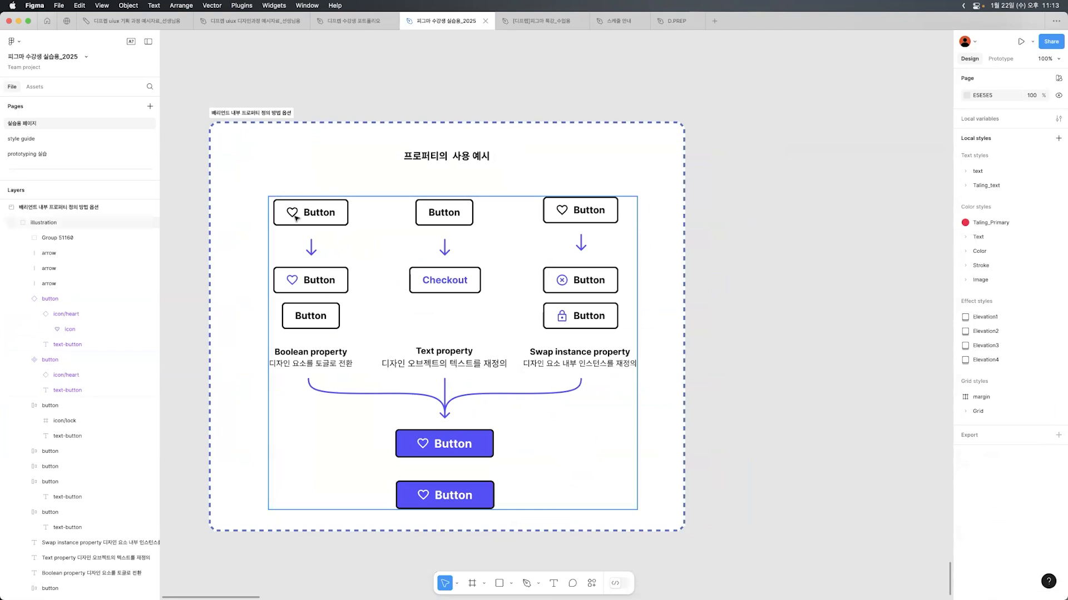
pyautogui.moveTo(296, 217); pyautogui.dragTo(814, 321)
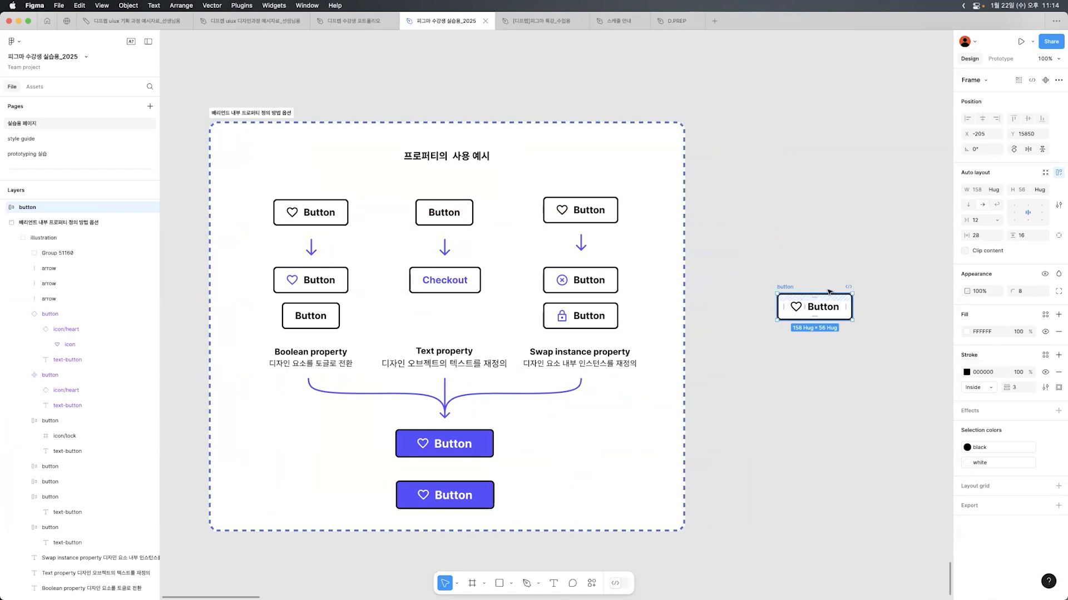
pyautogui.doubleClick(797, 309)
pyautogui.click(809, 281)
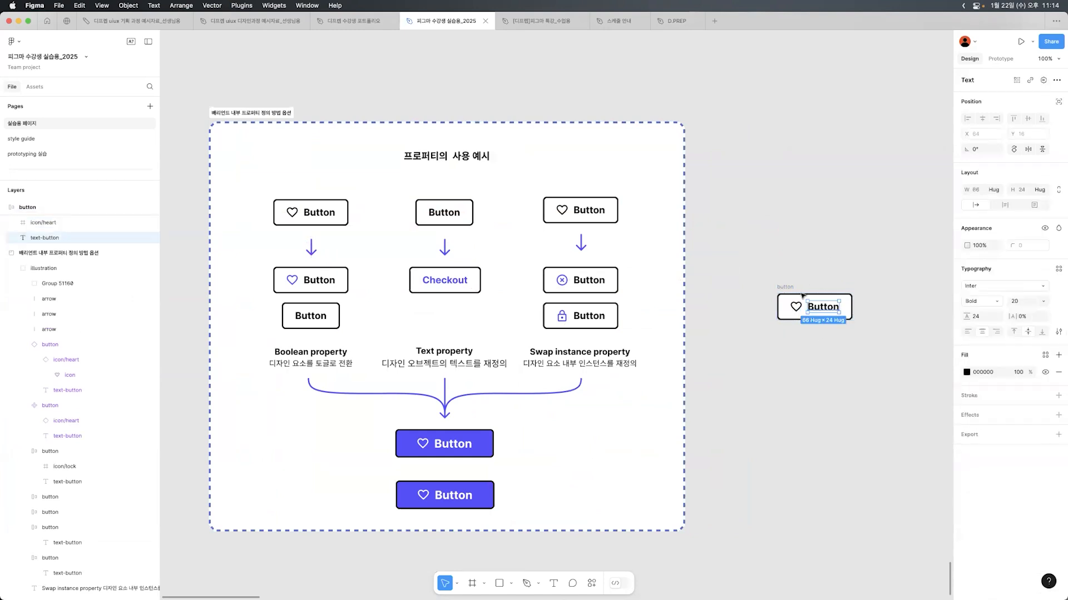
pyautogui.doubleClick(797, 307)
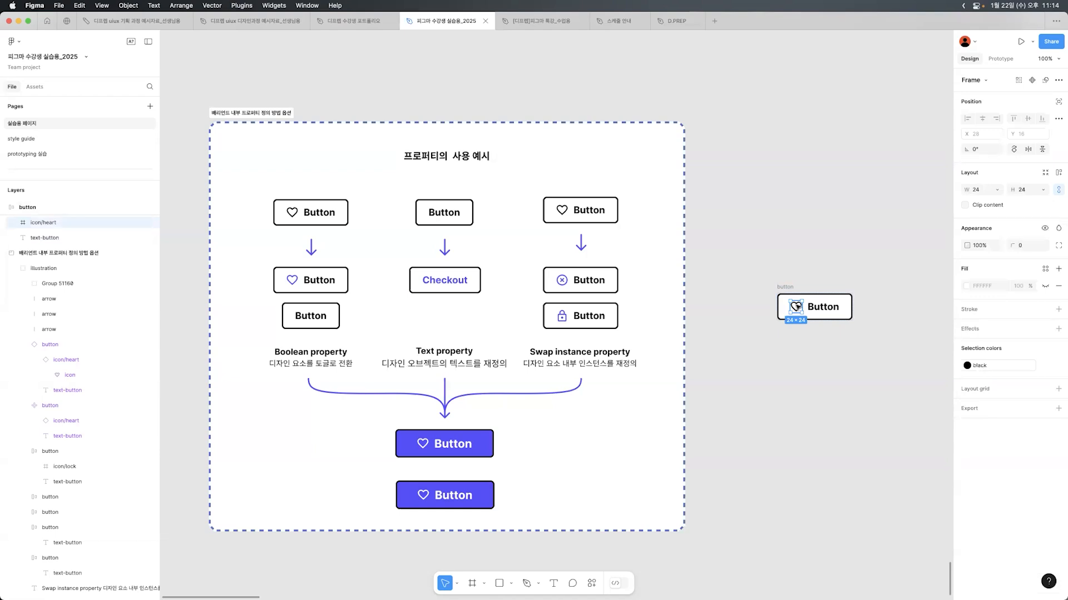
pyautogui.click(787, 278)
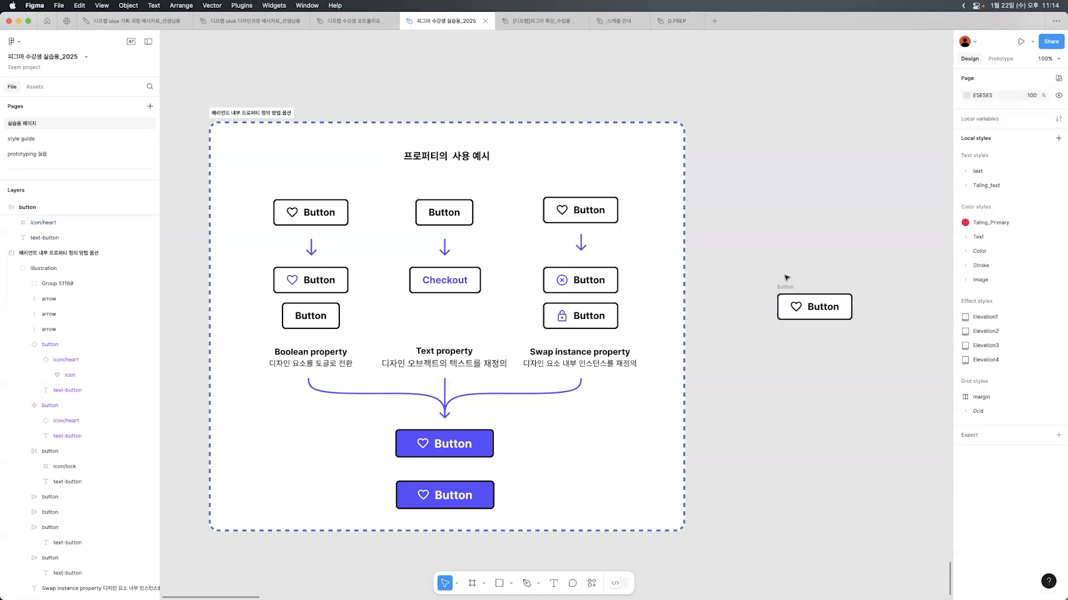
# Step: Turn the copied heart button into a component and add a Boolean property with the value True
pyautogui.click(785, 287)
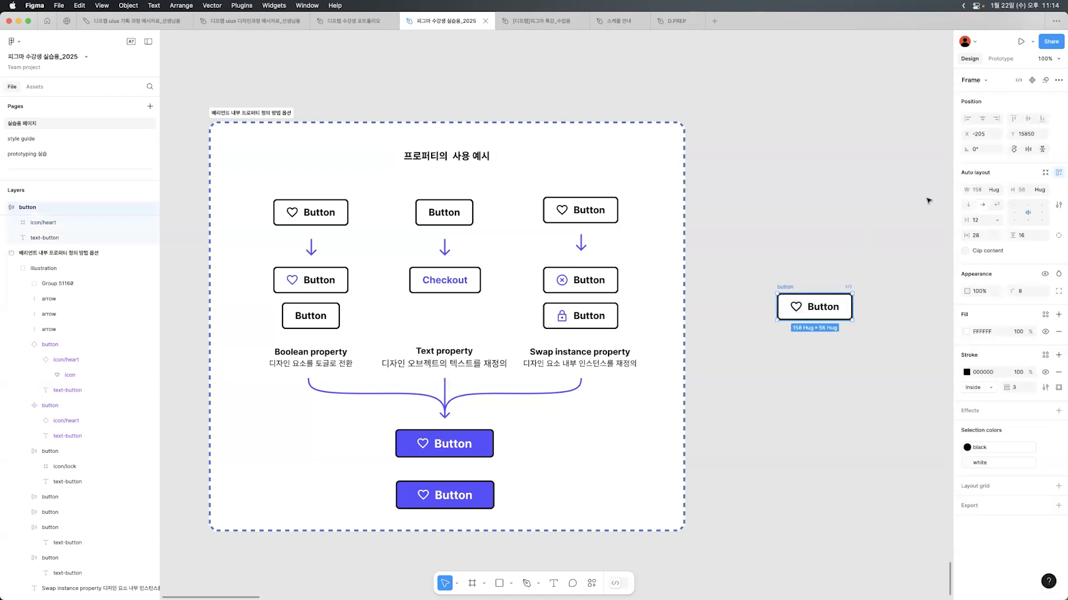
pyautogui.click(1031, 80)
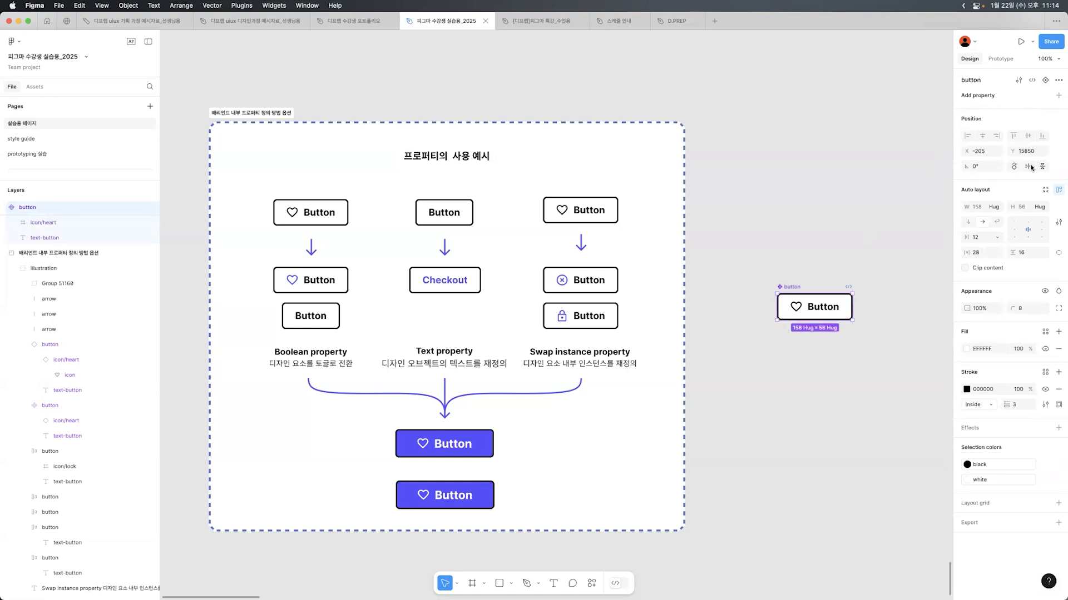
pyautogui.click(1058, 95)
pyautogui.click(1002, 148)
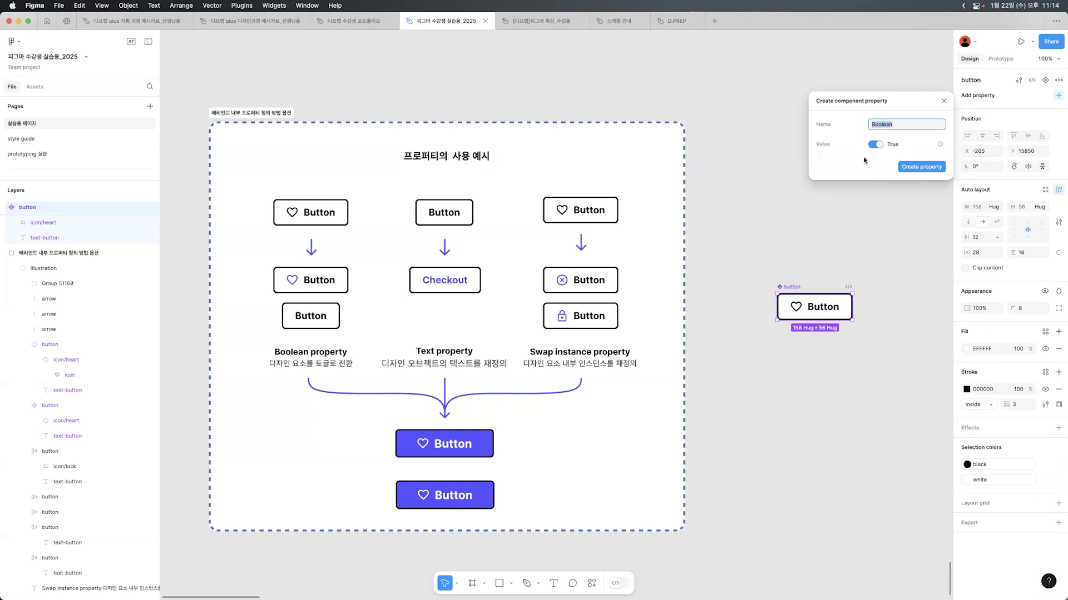
pyautogui.click(910, 168)
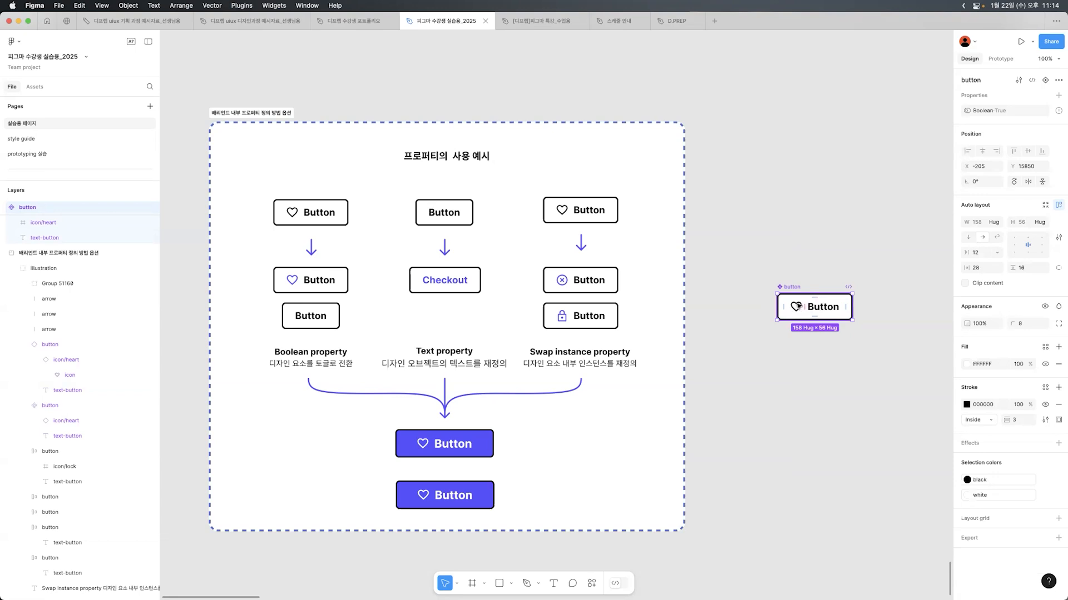
# Step: Link the visibility of the component's heart icon layer to the Boolean property and check the link
pyautogui.click(795, 306)
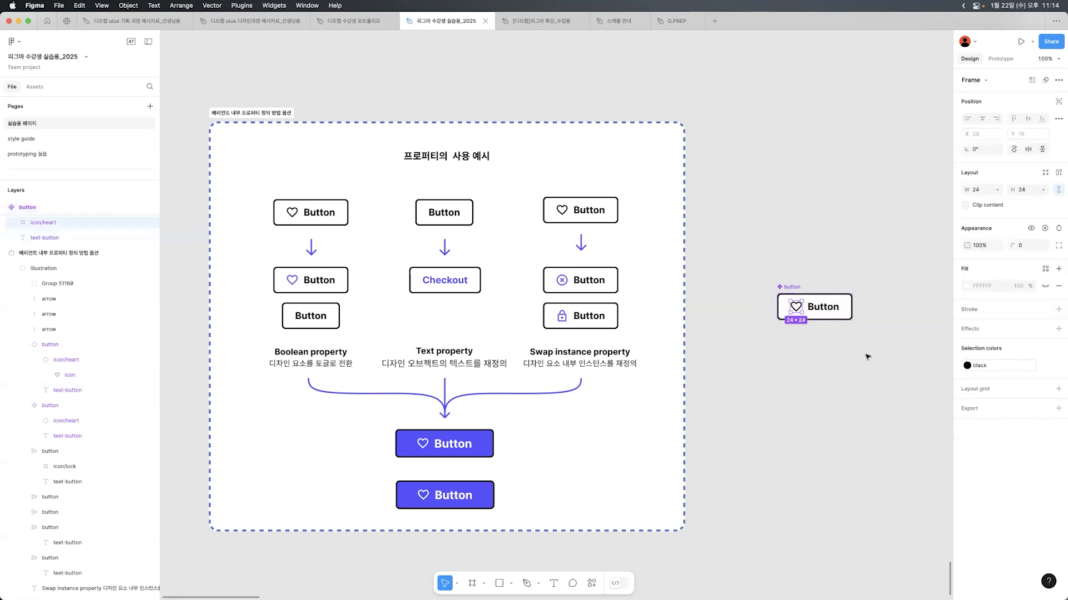
pyautogui.click(1043, 230)
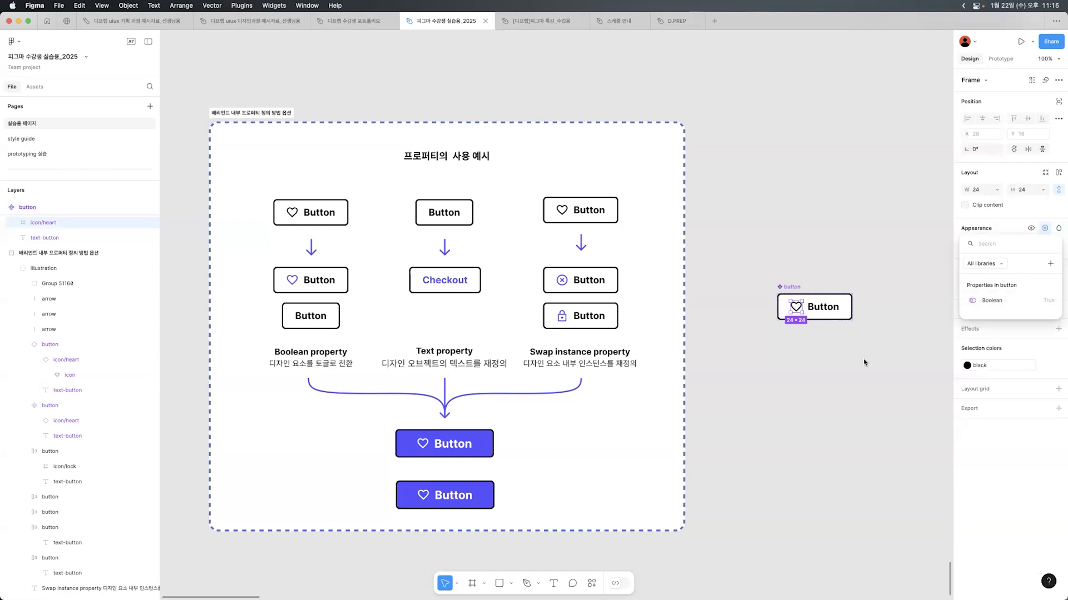
pyautogui.click(1012, 300)
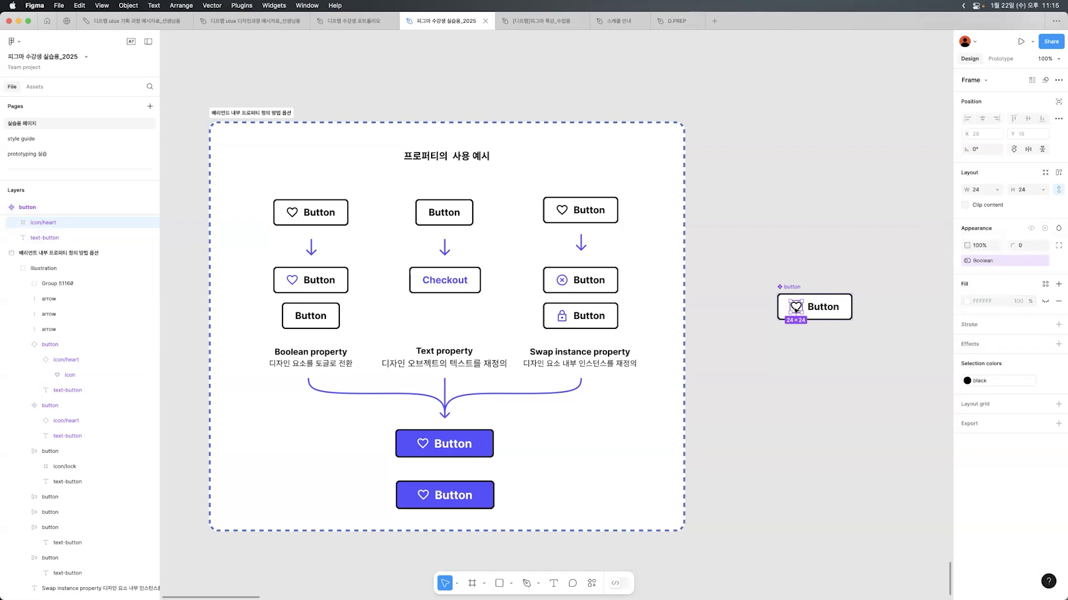
pyautogui.click(792, 287)
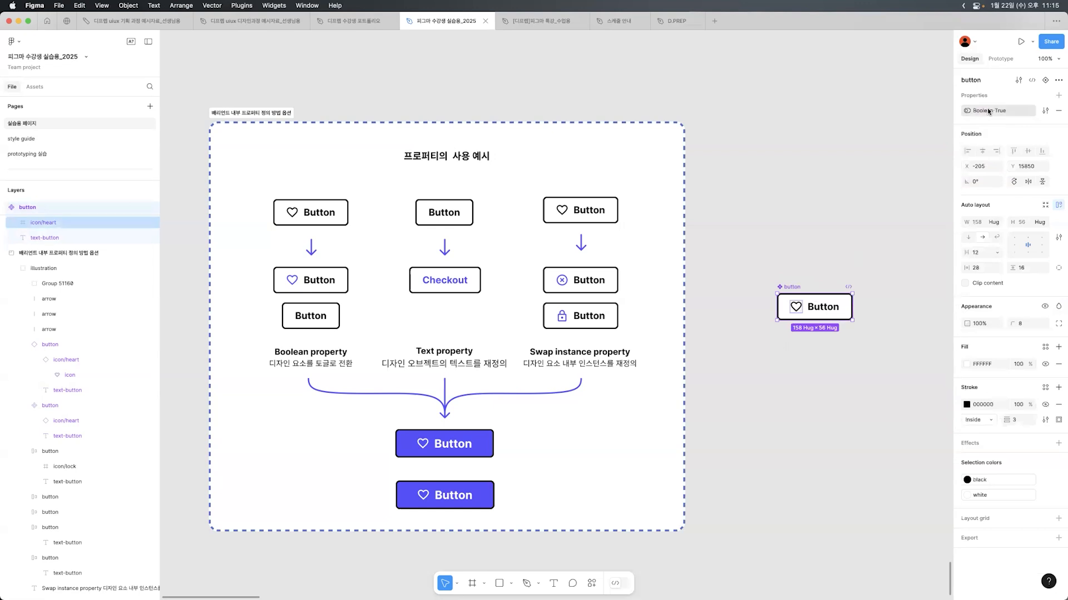
pyautogui.doubleClick(796, 308)
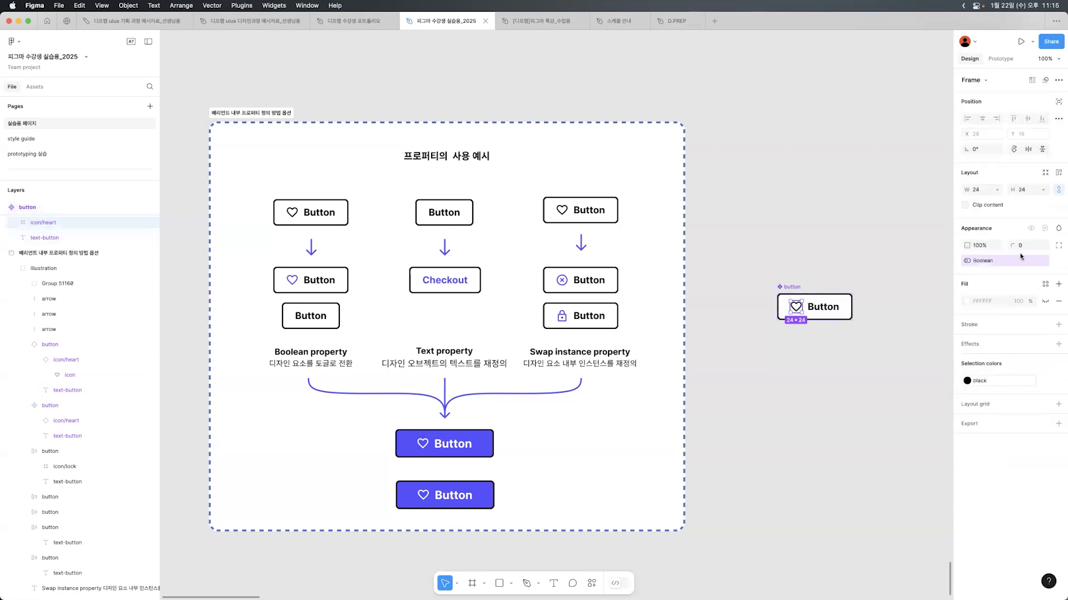
# Step: Place an instance of the button component below it and test its Boolean property by switching it off and back on
pyautogui.click(798, 287)
pyautogui.moveTo(798, 287); pyautogui.dragTo(799, 353)
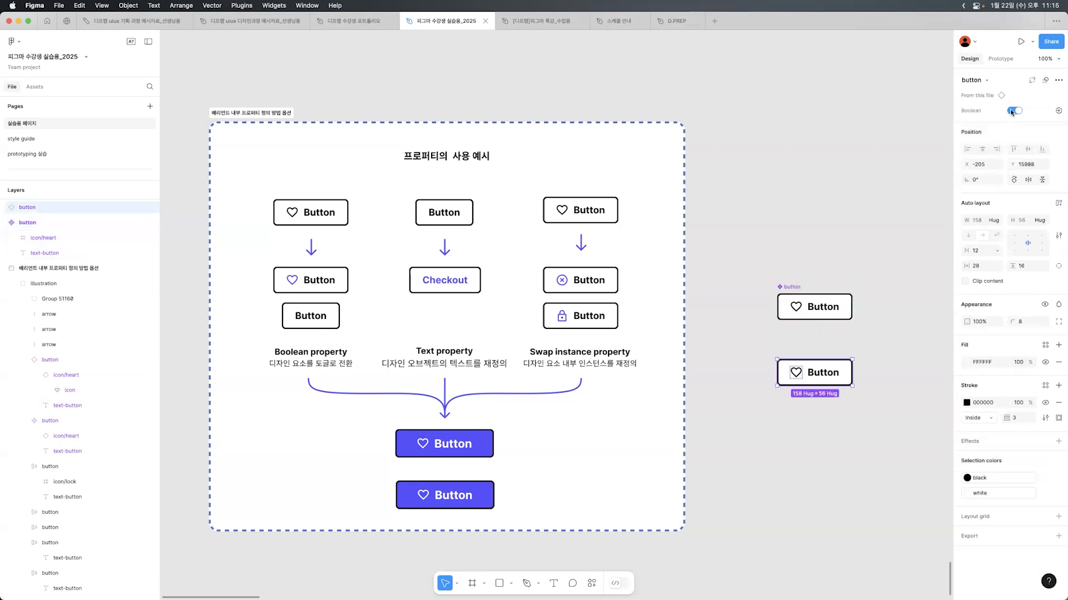
pyautogui.click(1011, 112)
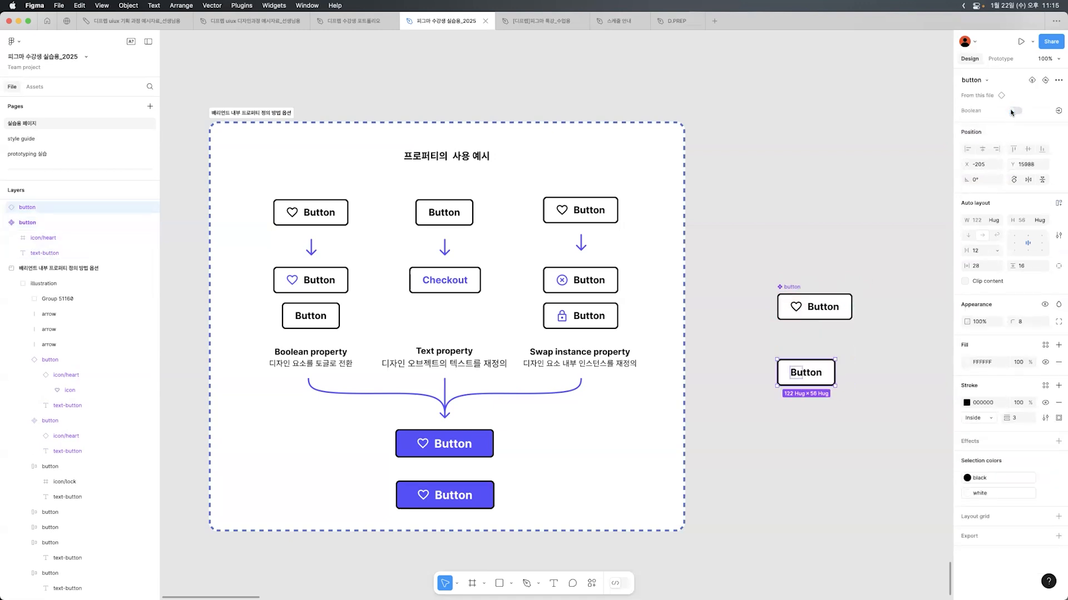
pyautogui.click(1012, 111)
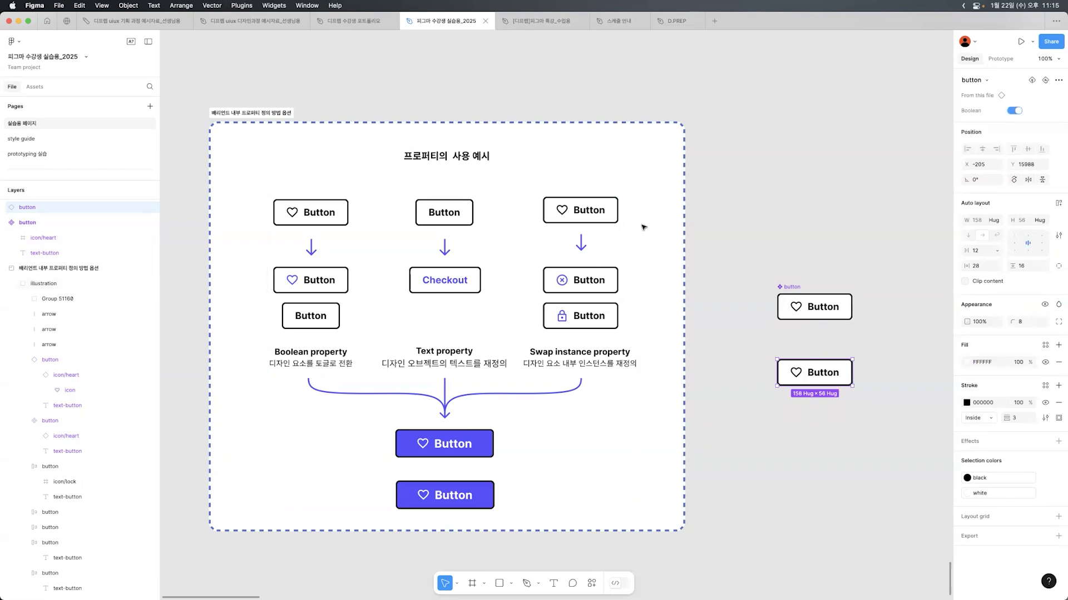
pyautogui.click(755, 186)
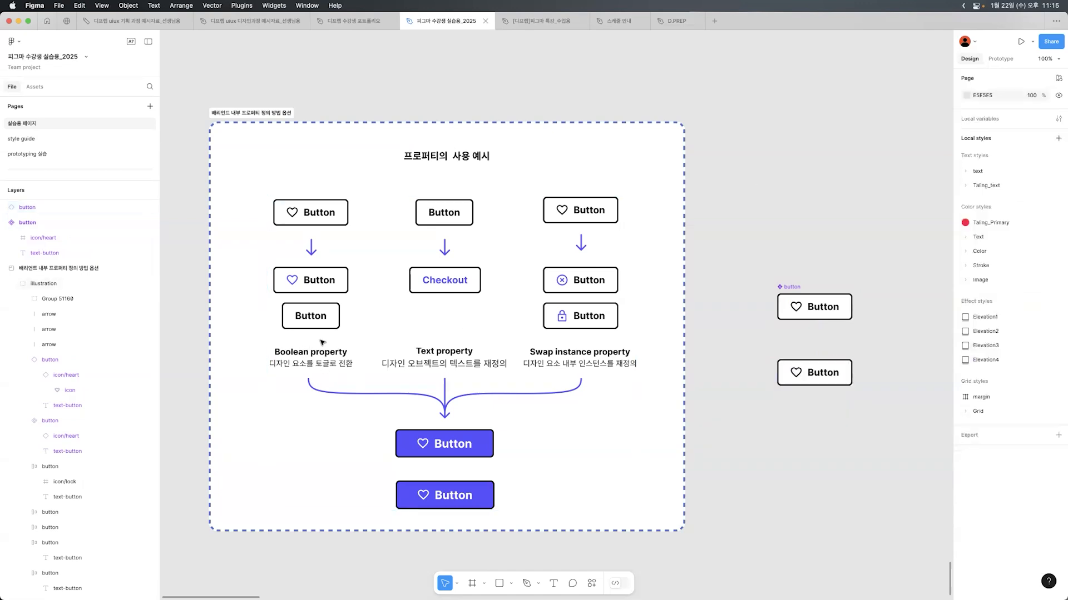
# Step: Undo the button instance and component copy beside the section, and inspect the text layer of the Text property example
pyautogui.press('super+z')
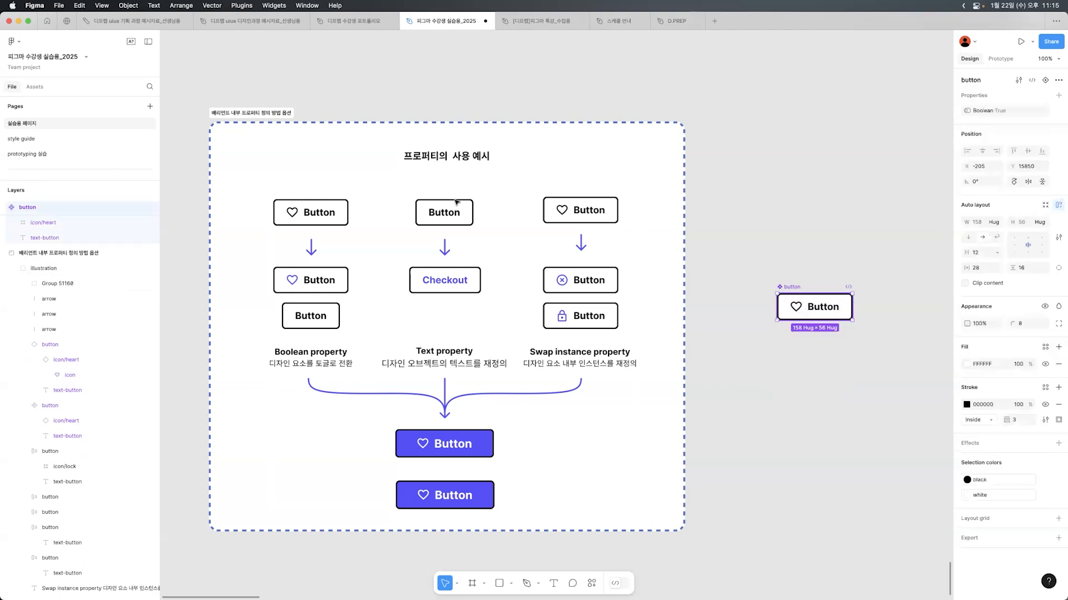
pyautogui.press('super+z')
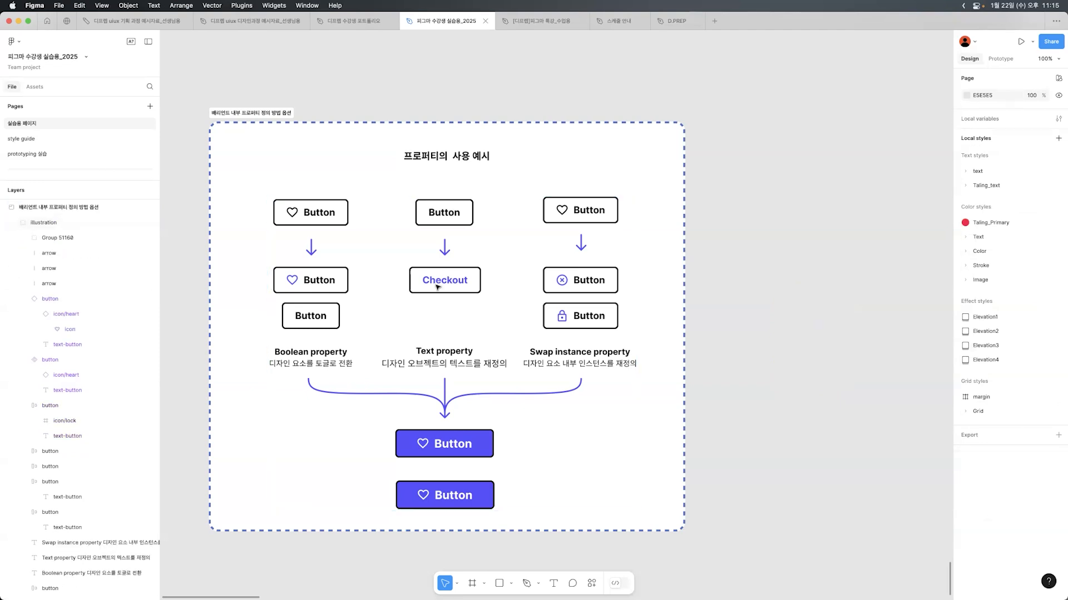
pyautogui.click(446, 212)
pyautogui.doubleClick(446, 212)
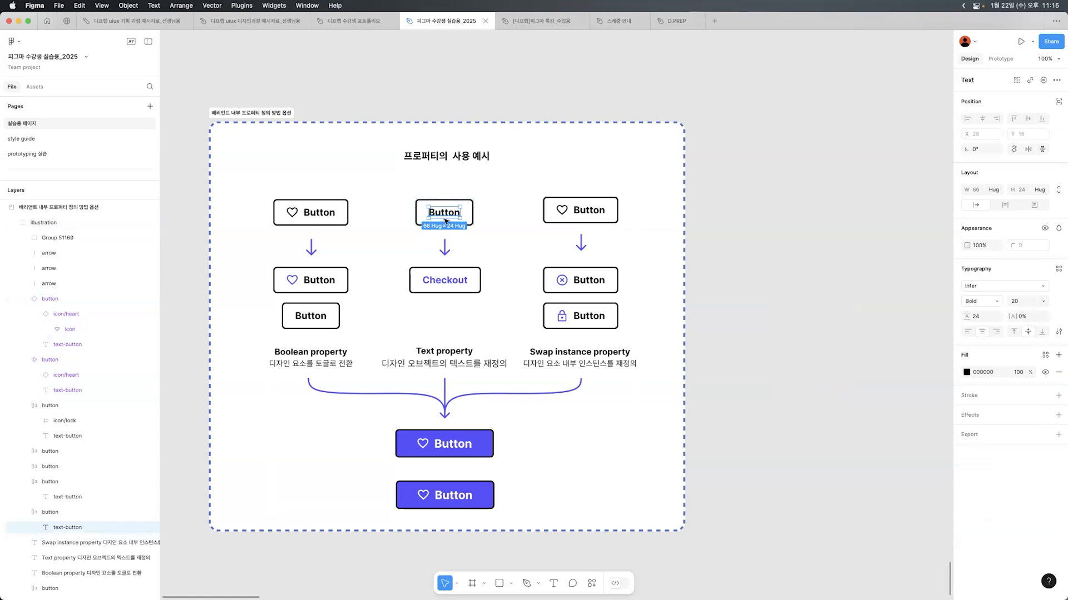
pyautogui.click(453, 273)
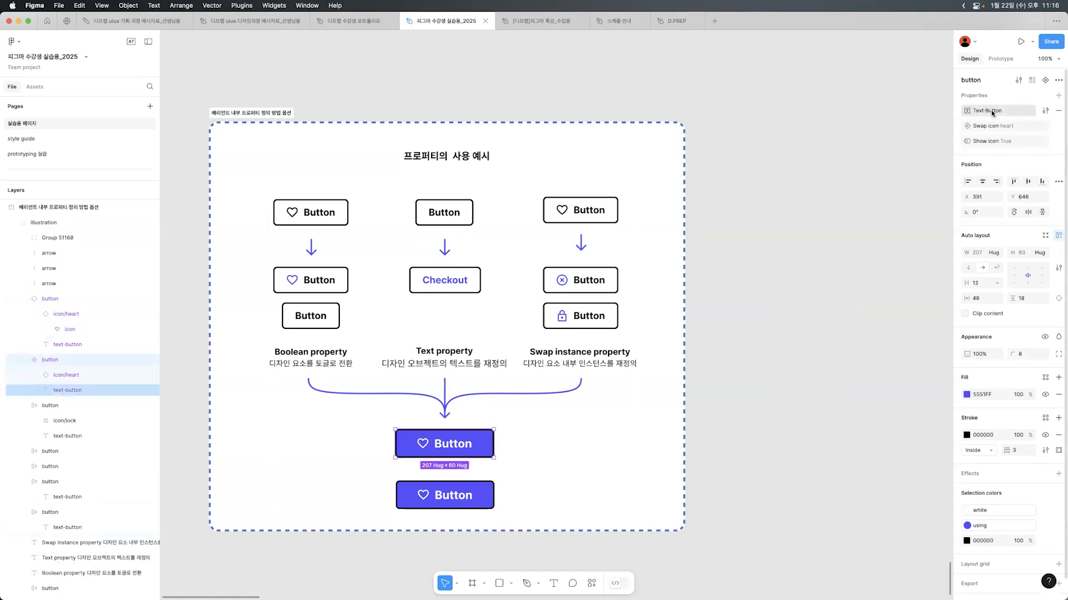
# Step: Set the Text property of the lower blue button instance to "text"
pyautogui.click(381, 510)
pyautogui.doubleClick(434, 496)
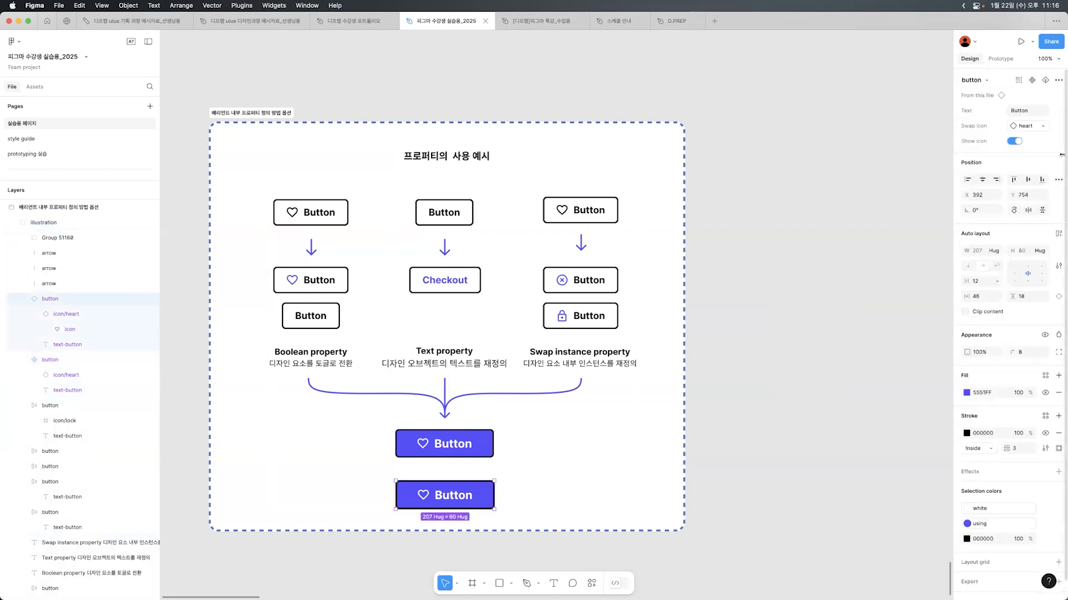
pyautogui.click(1029, 111)
pyautogui.doubleClick(1030, 111)
pyautogui.write('te')
pyautogui.click(849, 338)
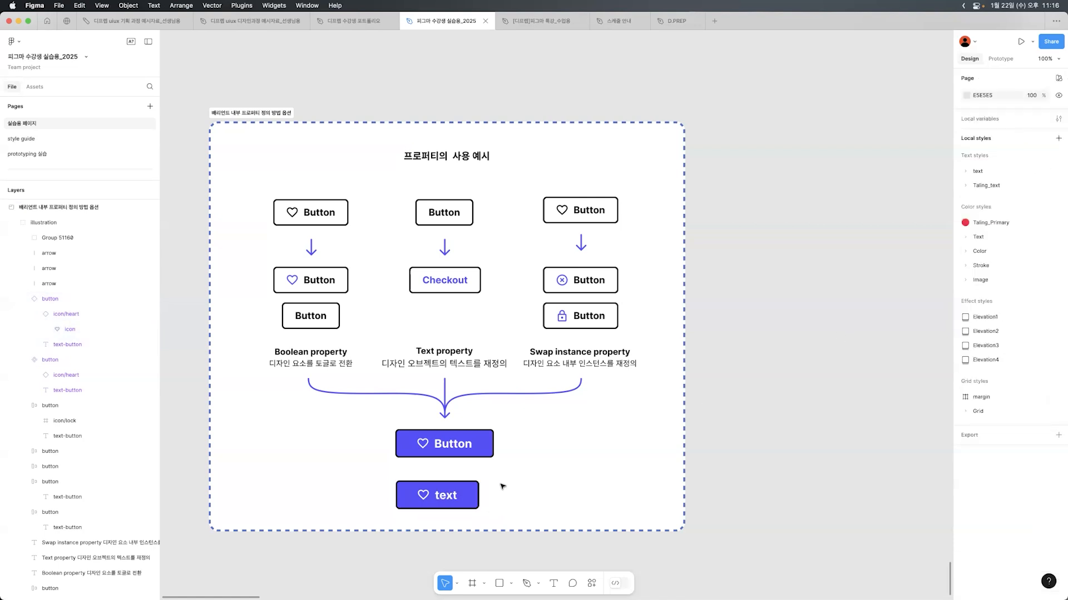
# Step: Inspect the lower blue button's text layer and Text property, and undo its text change
pyautogui.click(464, 497)
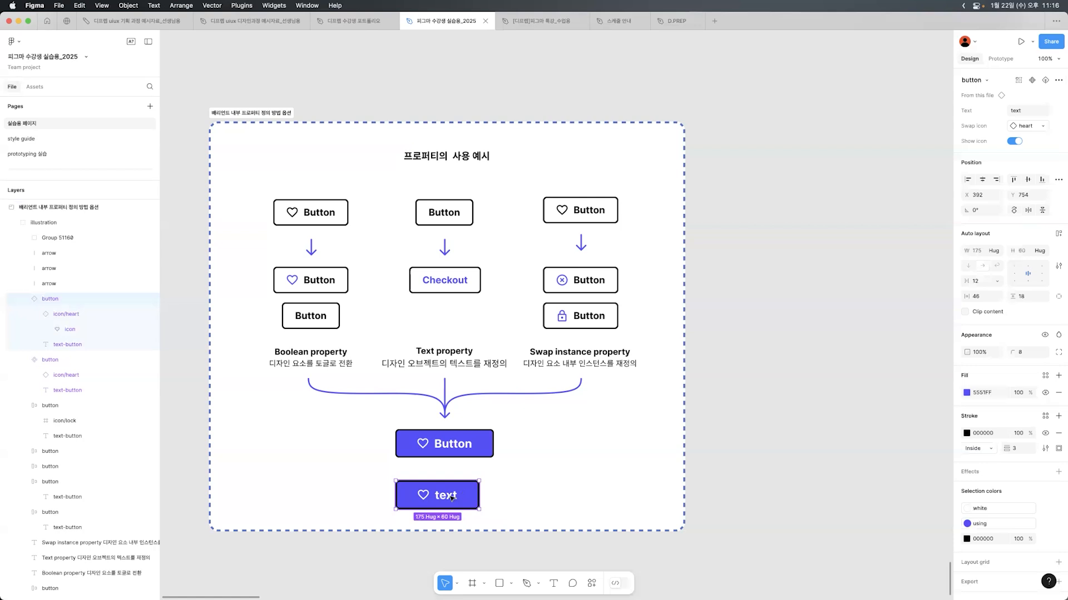
pyautogui.doubleClick(451, 498)
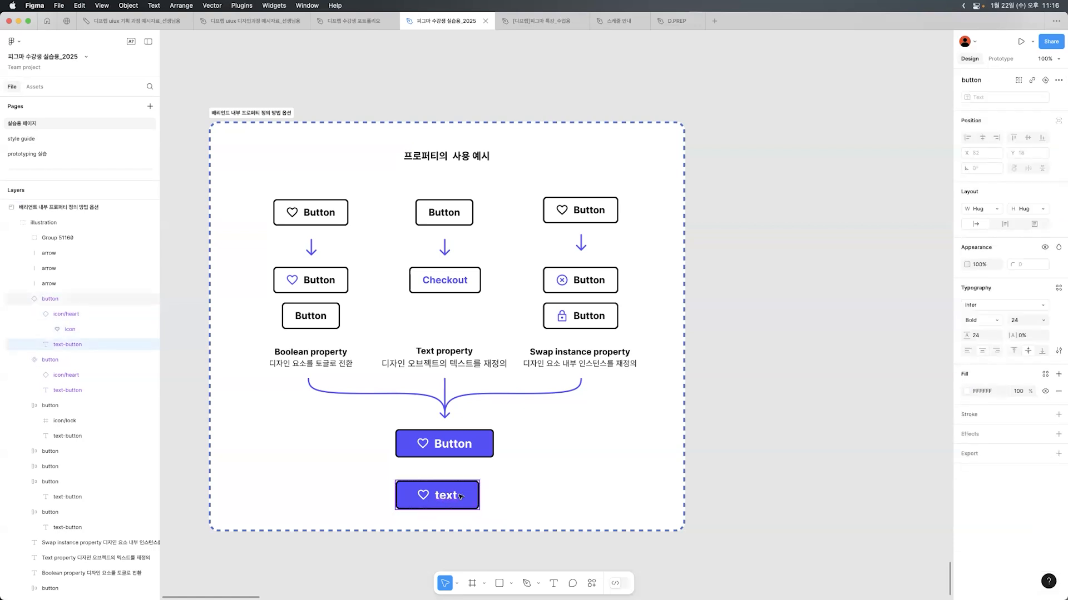
pyautogui.click(468, 492)
pyautogui.click(1021, 112)
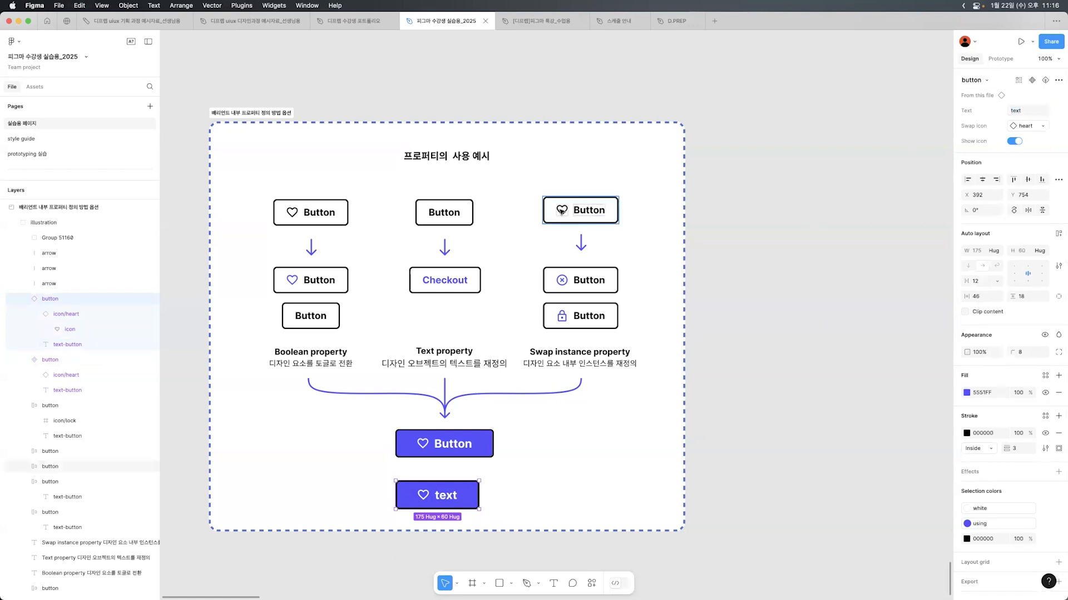
pyautogui.press('super+z')
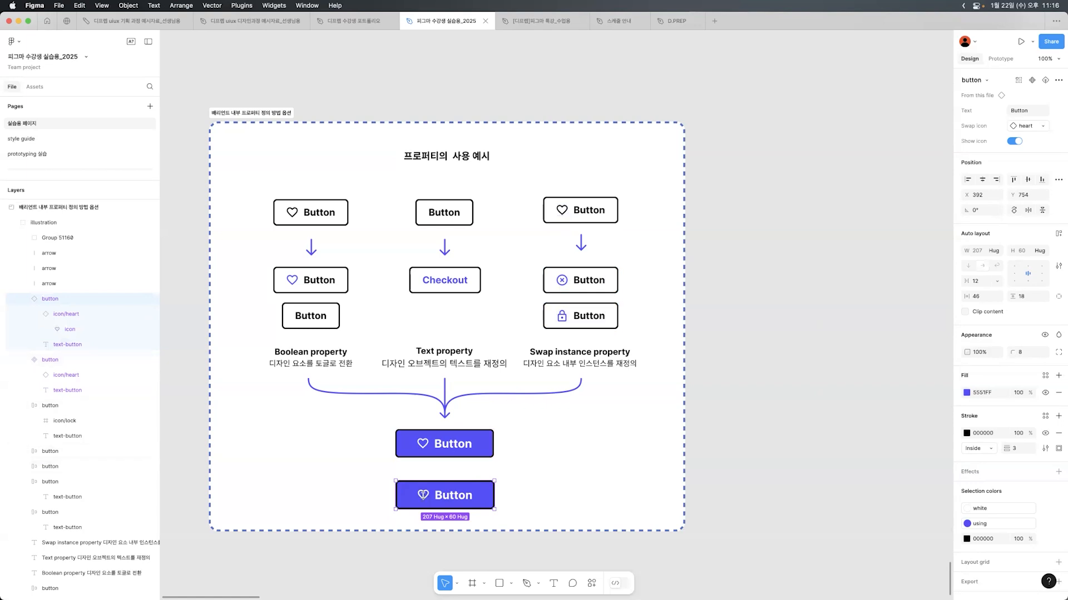
# Step: Inspect the heart icon layer of the lower blue button and the Swap icon property of the upper blue button component
pyautogui.click(424, 497)
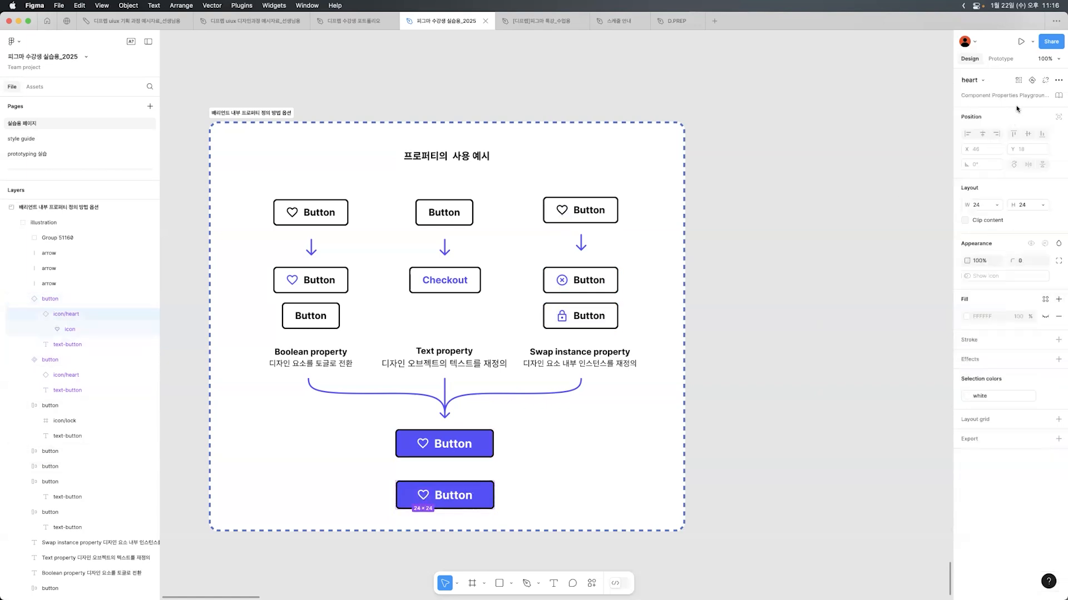
pyautogui.click(461, 445)
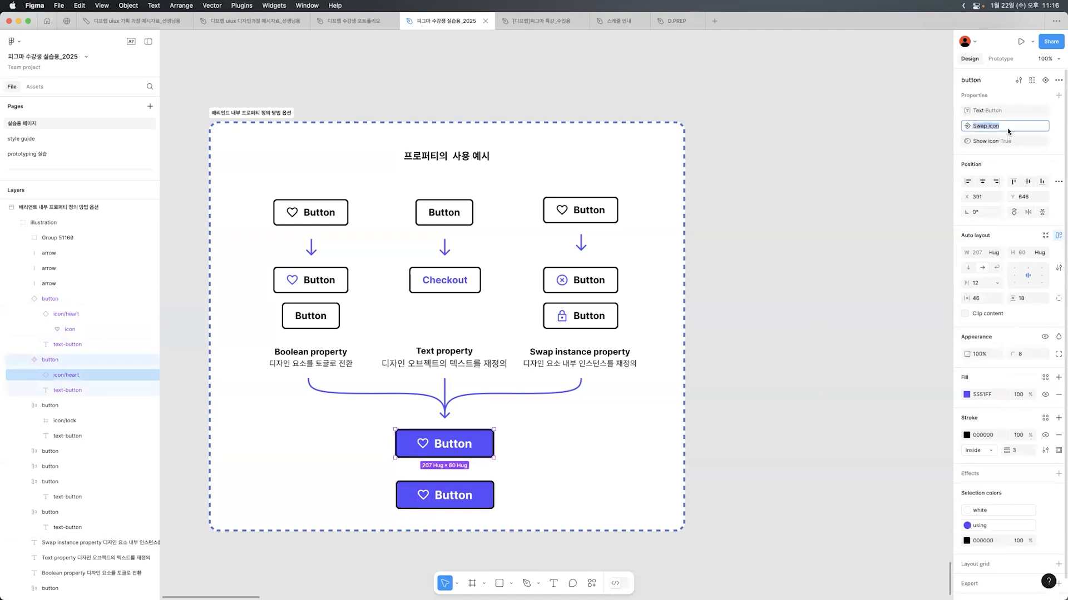
pyautogui.click(778, 325)
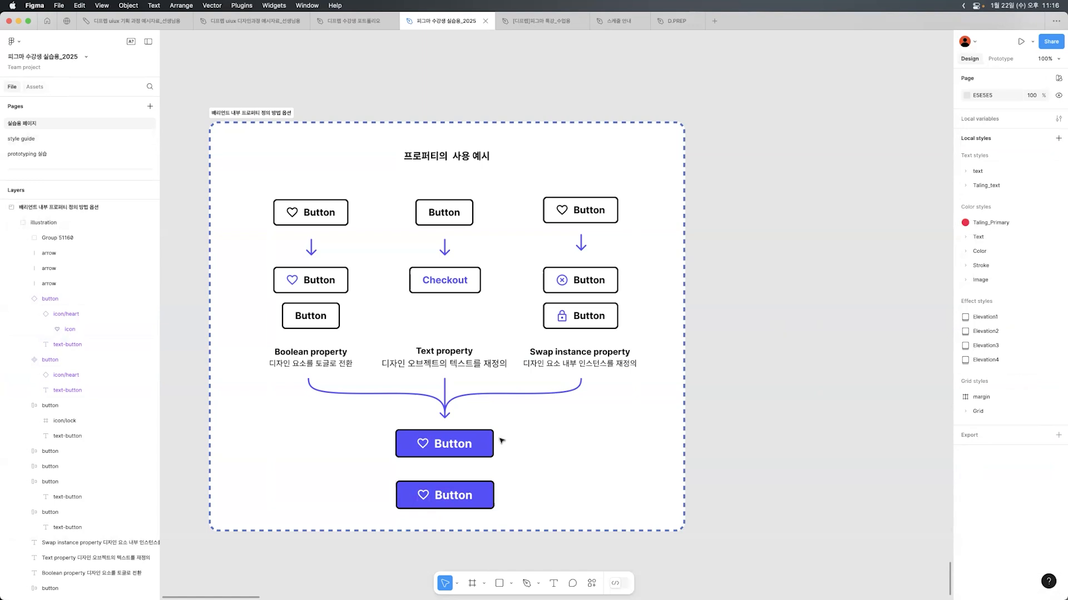
# Step: Swap the lower blue button's heart icon for the acount icon from the file's icon group through its Swap icon property
pyautogui.tripleClick(421, 498)
pyautogui.doubleClick(421, 499)
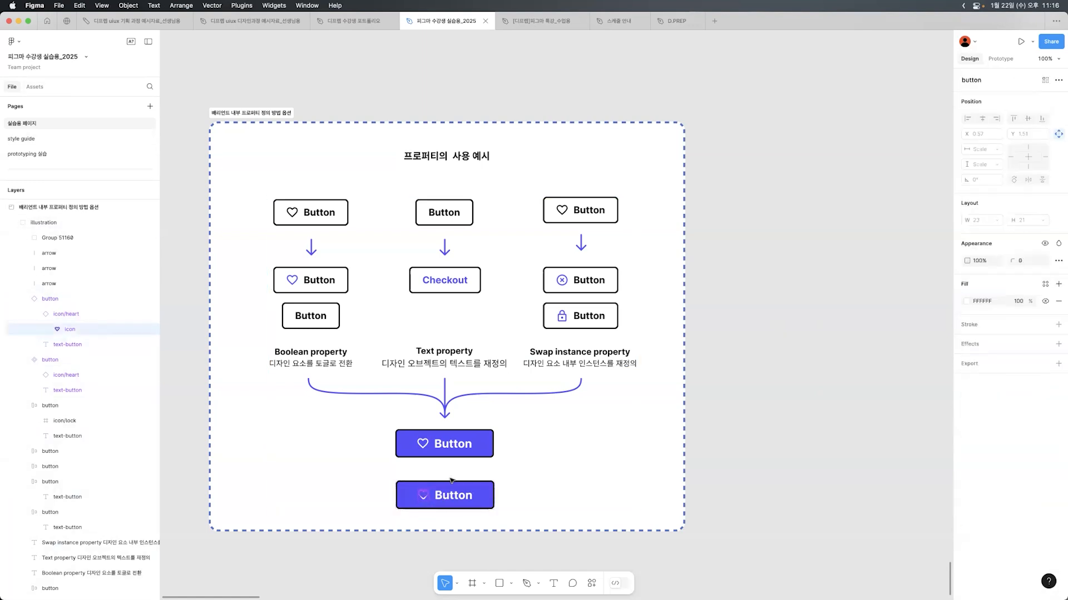
pyautogui.press('Escape')
pyautogui.press('Escape')
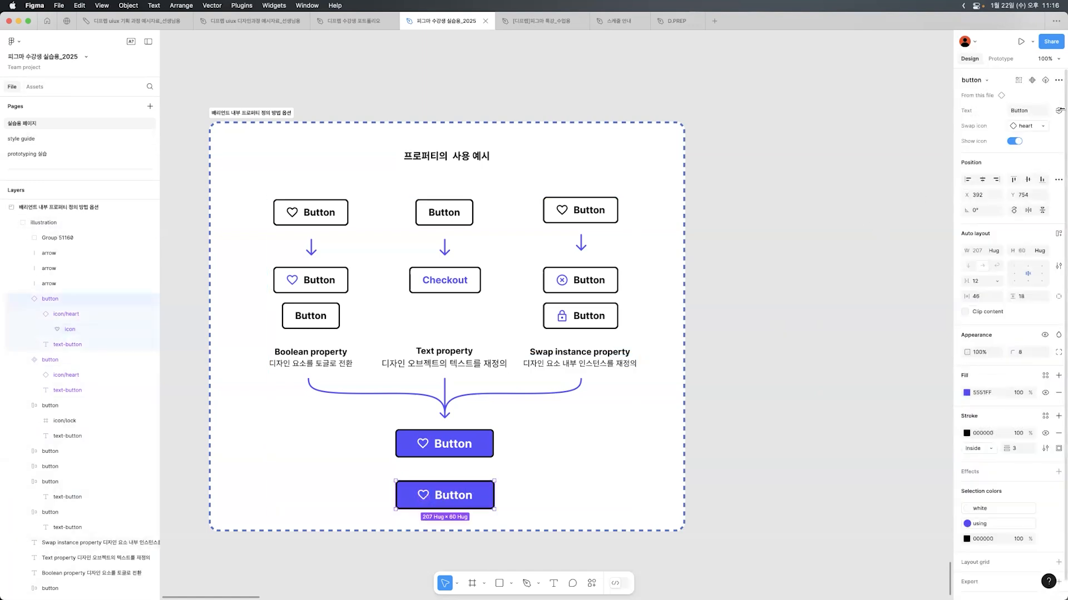
pyautogui.click(1041, 127)
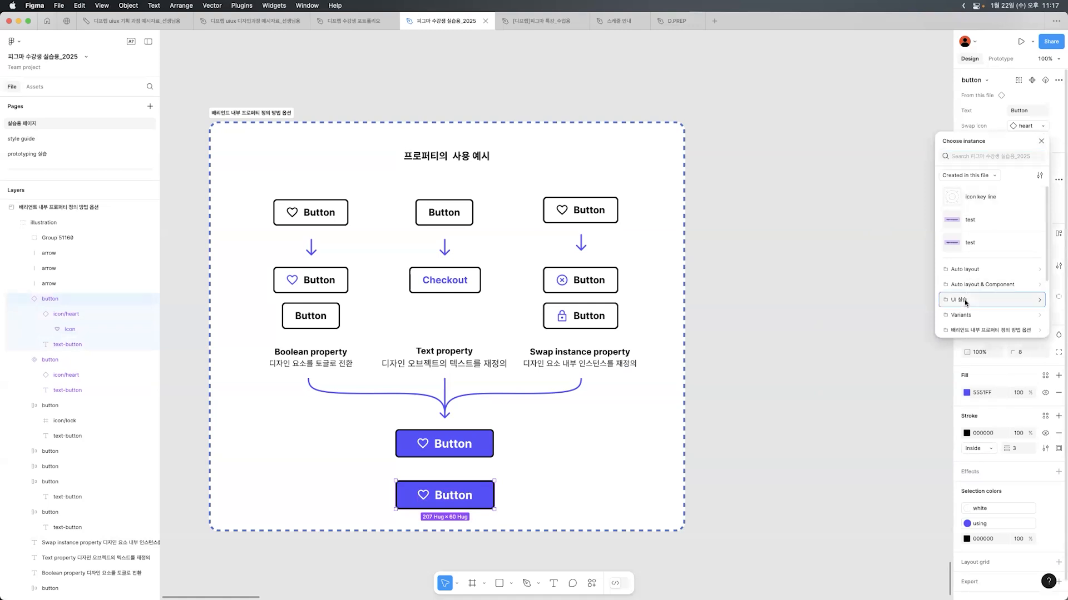
pyautogui.click(970, 299)
pyautogui.scroll(-1, 984, 255)
pyautogui.click(943, 193)
pyautogui.scroll(-3, 989, 289)
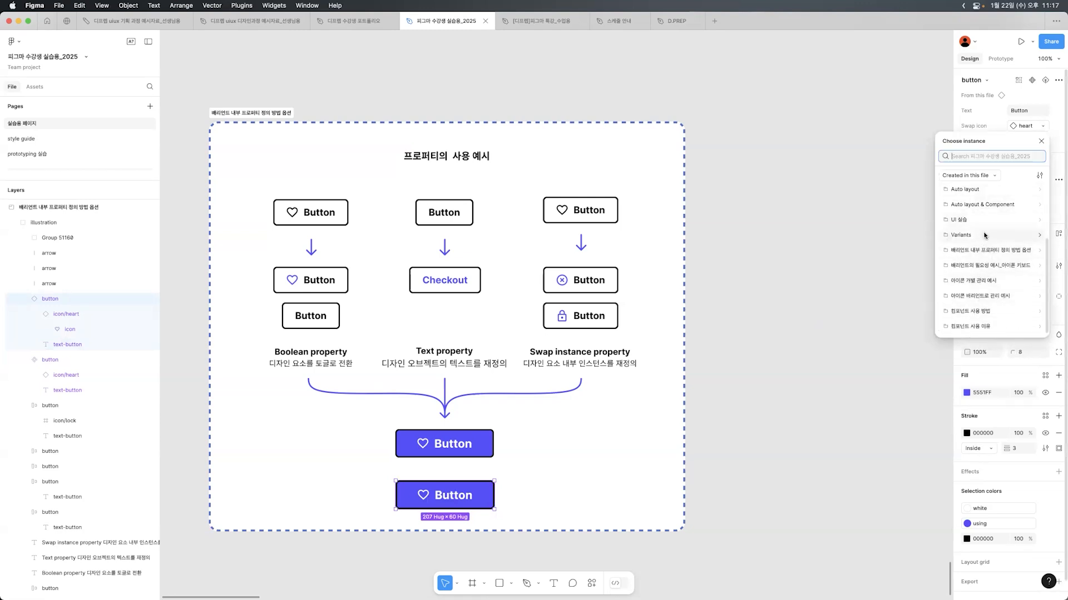
pyautogui.click(979, 280)
pyautogui.click(970, 210)
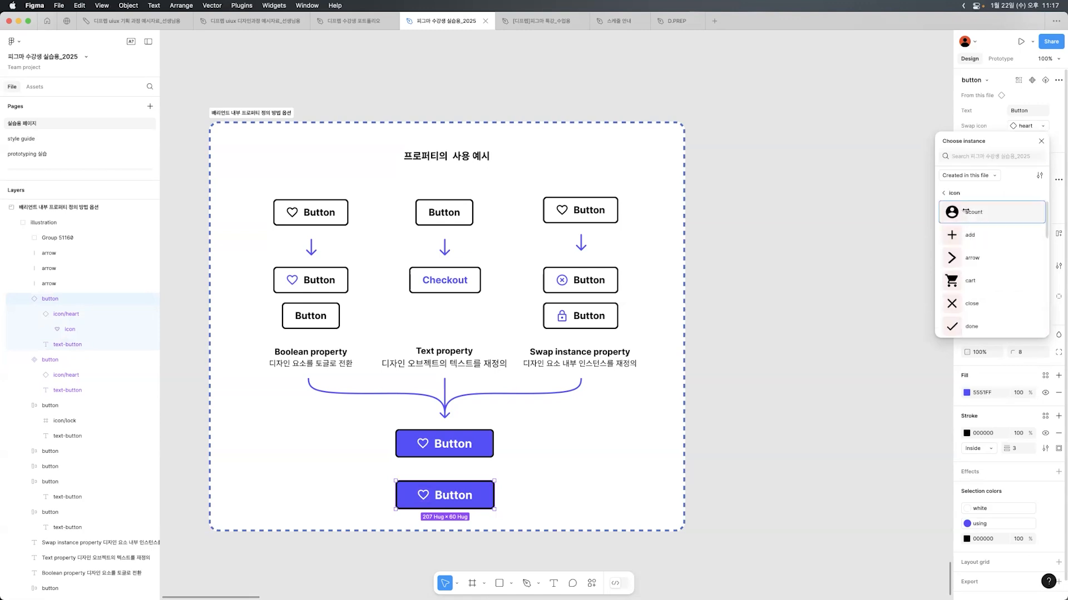
pyautogui.click(965, 210)
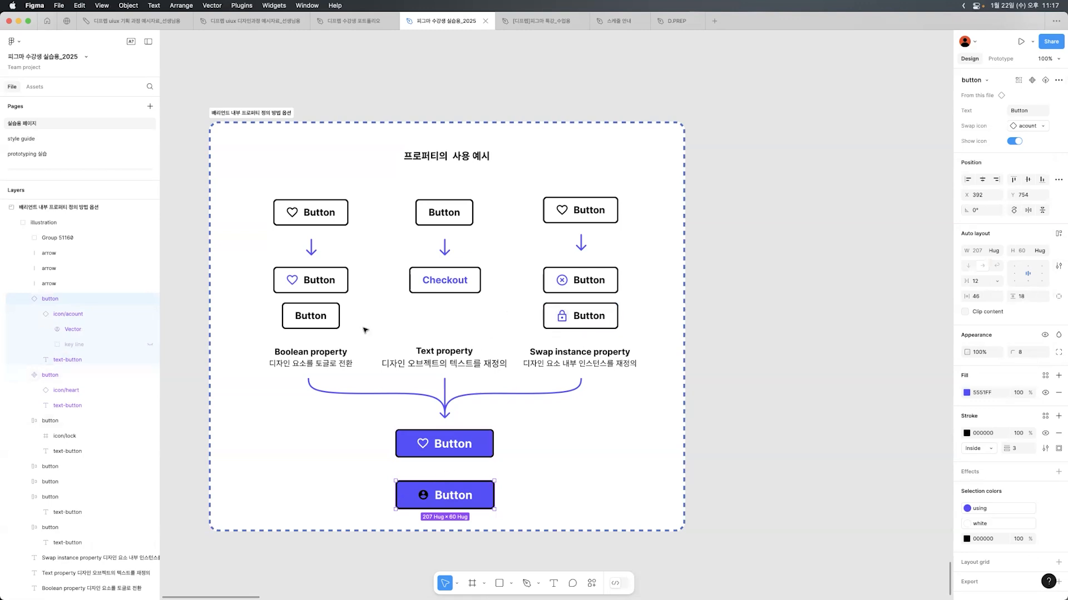
# Step: Review the overview of Variant, Text, Boolean and Instance swap property types above the usage example
pyautogui.scroll(10, 365, 330)
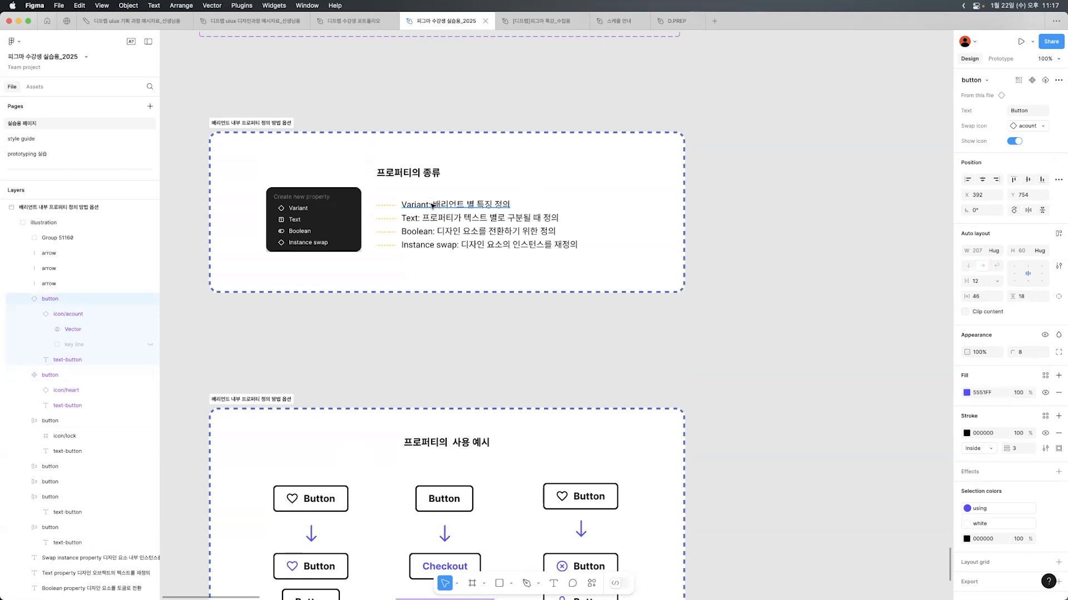
pyautogui.click(436, 205)
pyautogui.click(382, 360)
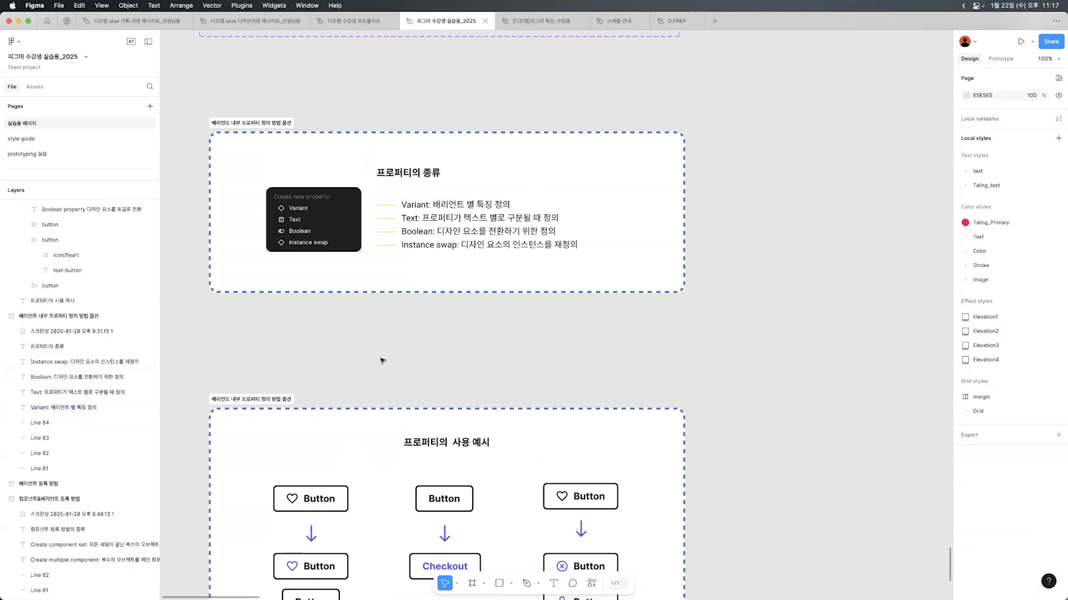
pyautogui.scroll(-4, 382, 360)
pyautogui.scroll(-4, 439, 423)
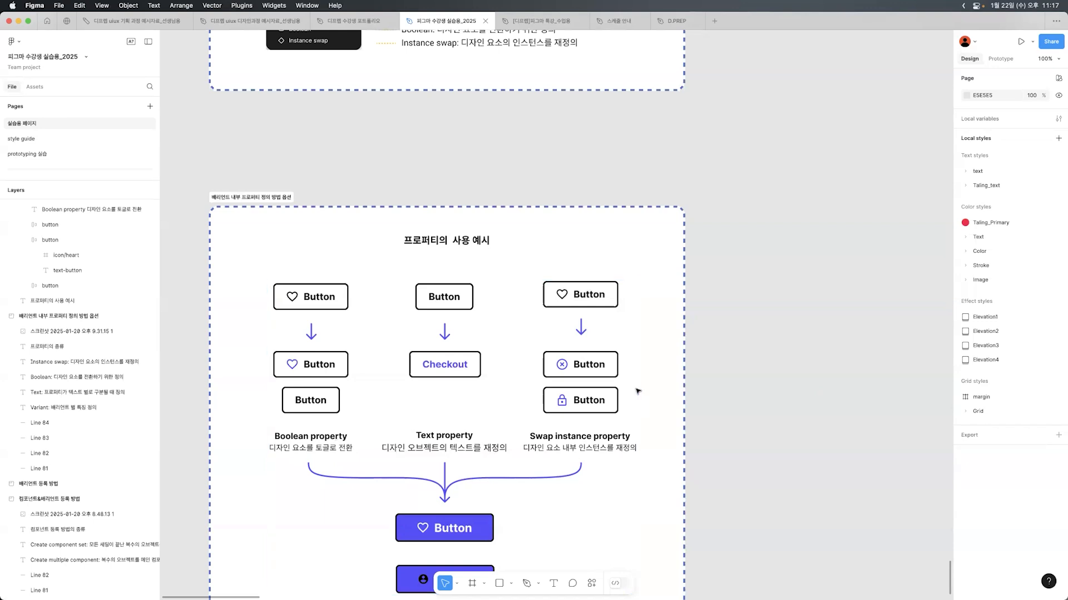
pyautogui.scroll(-3, 684, 437)
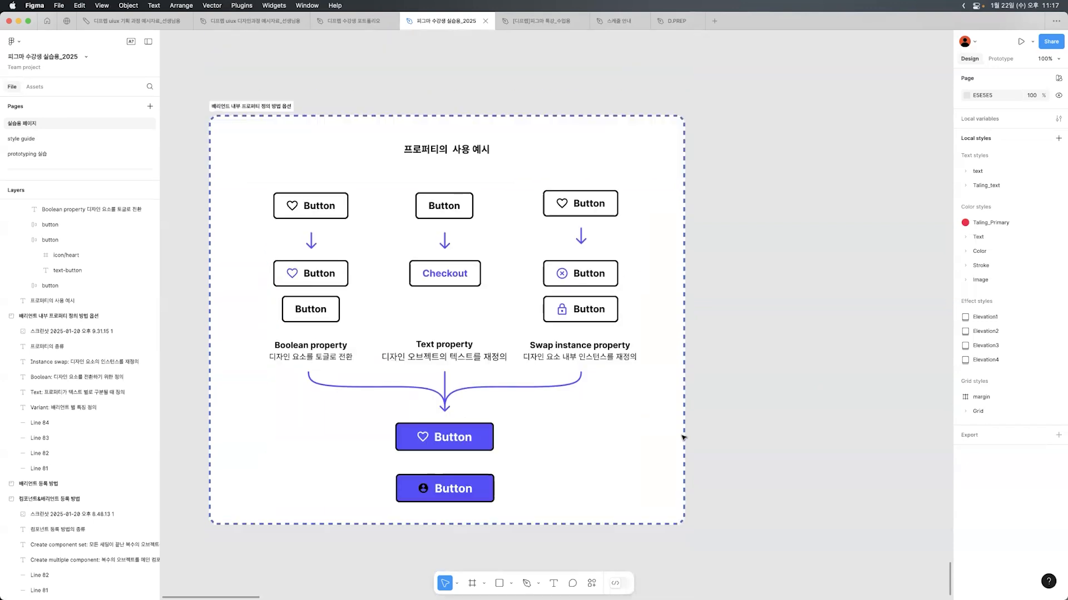
# Step: Undo the icon swap on the lower blue button and check the properties of the blue button component above it
pyautogui.click(475, 494)
pyautogui.press('super+z')
pyautogui.press('super+z')
pyautogui.press('super+z')
pyautogui.press('super+z')
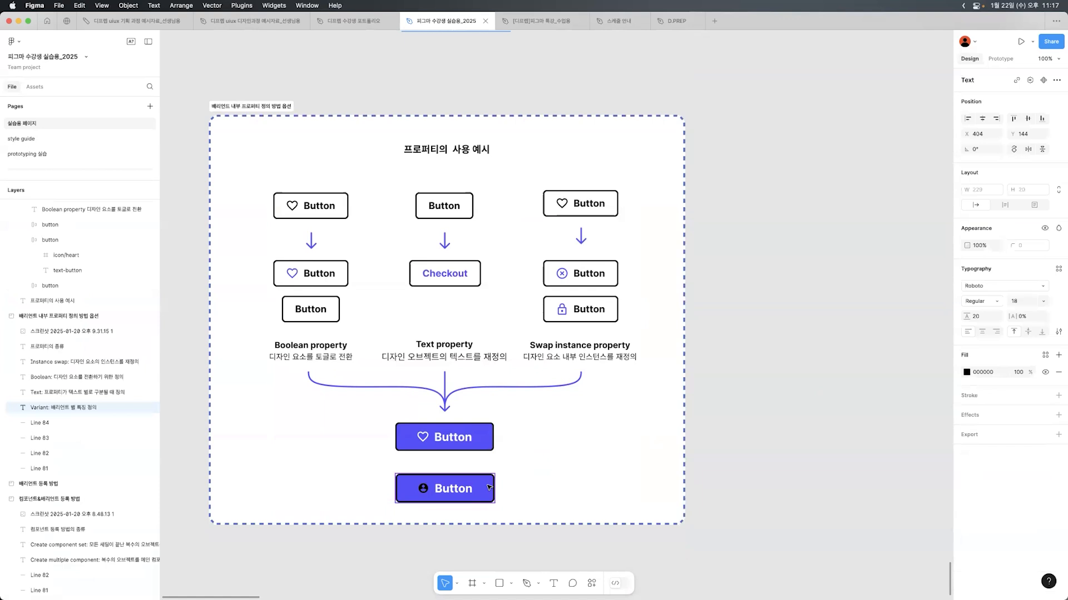
pyautogui.press('super+z')
pyautogui.press('super+z')
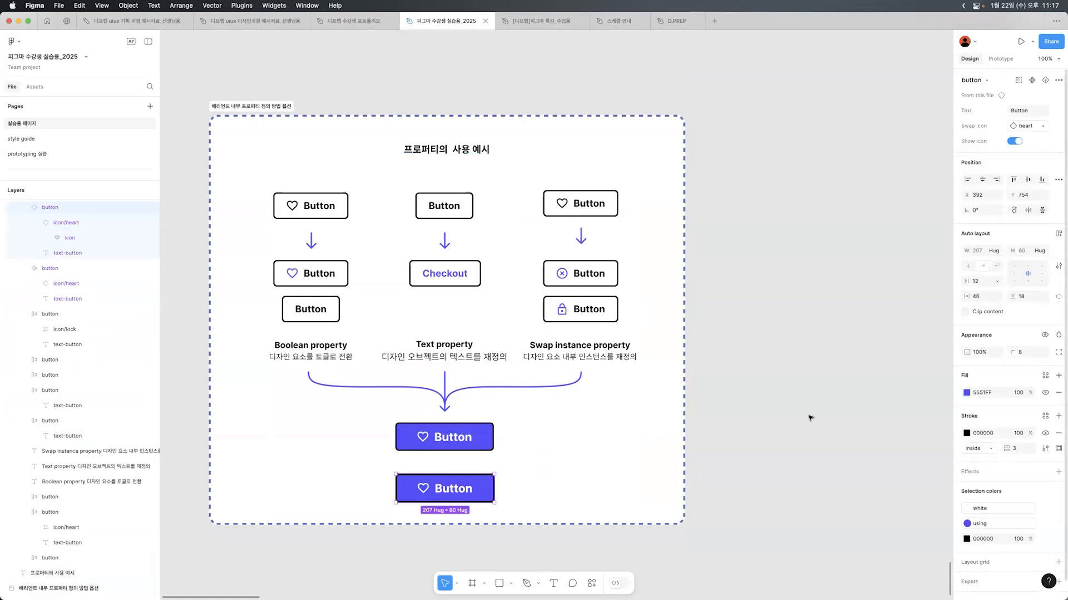
pyautogui.click(427, 448)
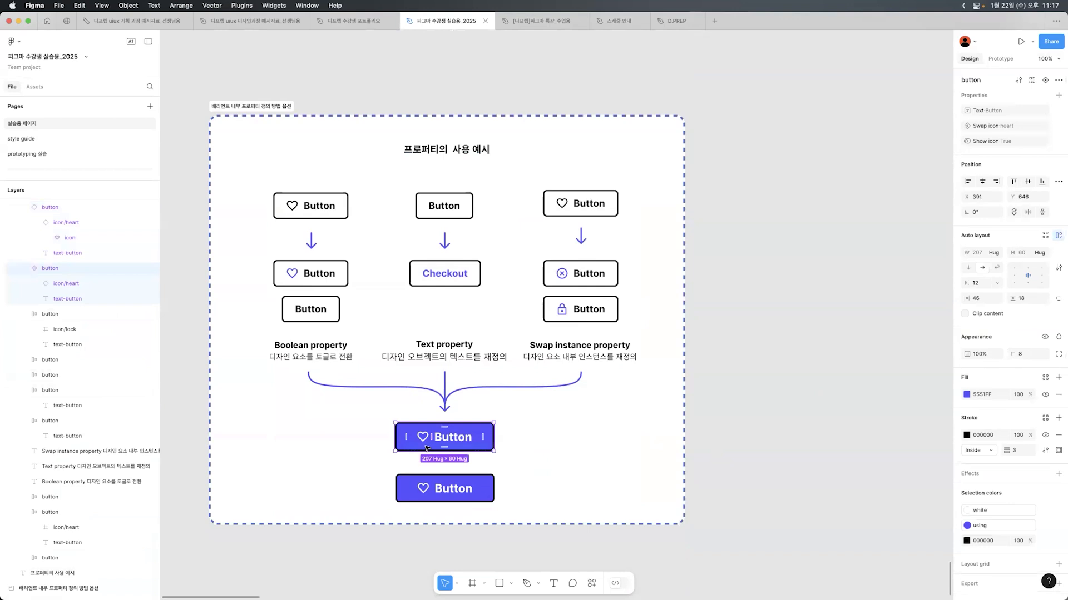
pyautogui.click(711, 440)
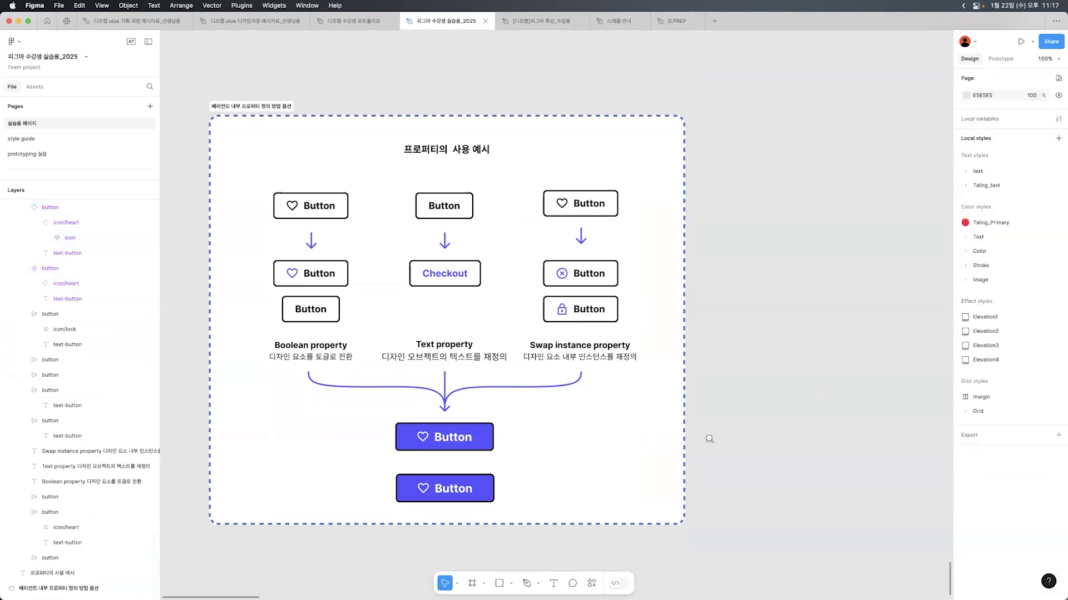
# Step: Find the iPhone keyboard example on the canvas and inspect the number keypad instance's Type property
pyautogui.keyDown('alt'); pyautogui.click(709, 439); pyautogui.keyUp('alt')
pyautogui.keyDown('alt'); pyautogui.click(709, 439); pyautogui.keyUp('alt')
pyautogui.keyDown('alt'); pyautogui.click(709, 439); pyautogui.keyUp('alt')
pyautogui.moveTo(818, 245); pyautogui.dragTo(365, 267)
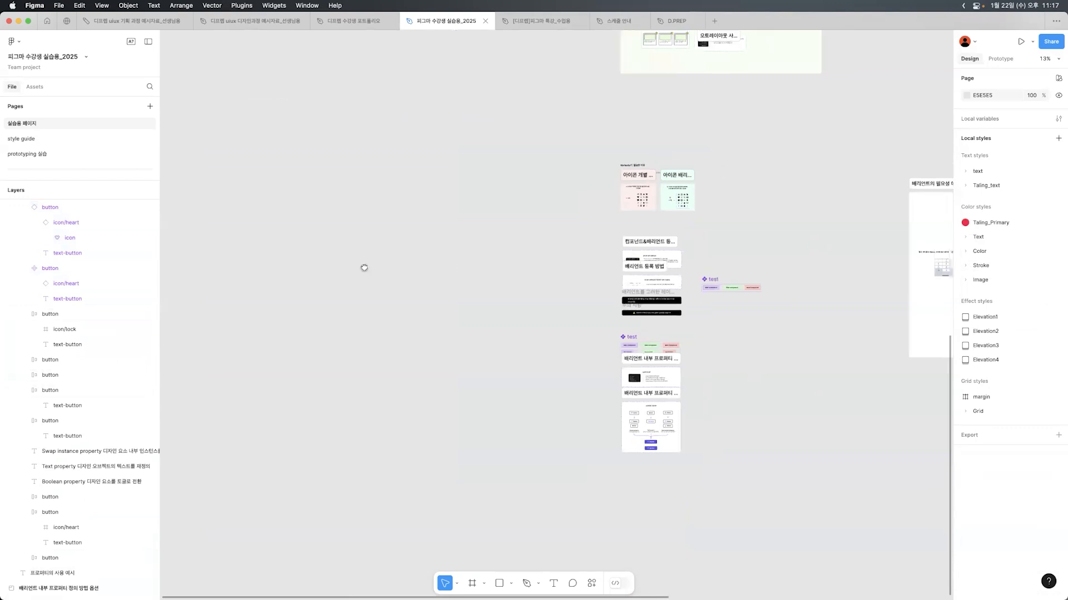
pyautogui.click(545, 273)
pyautogui.click(545, 272)
pyautogui.click(544, 271)
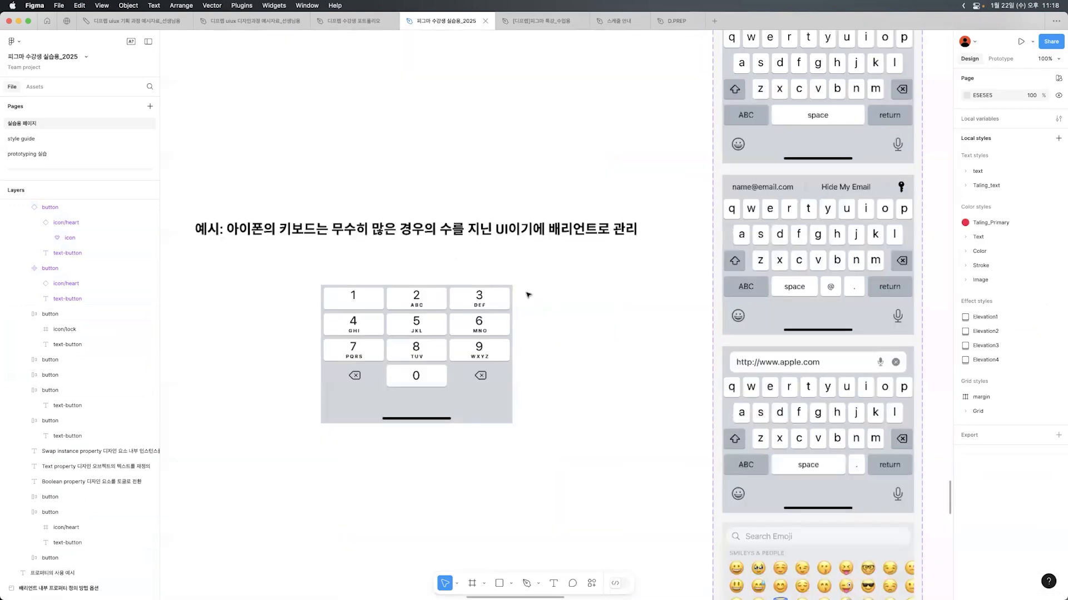
pyautogui.click(479, 338)
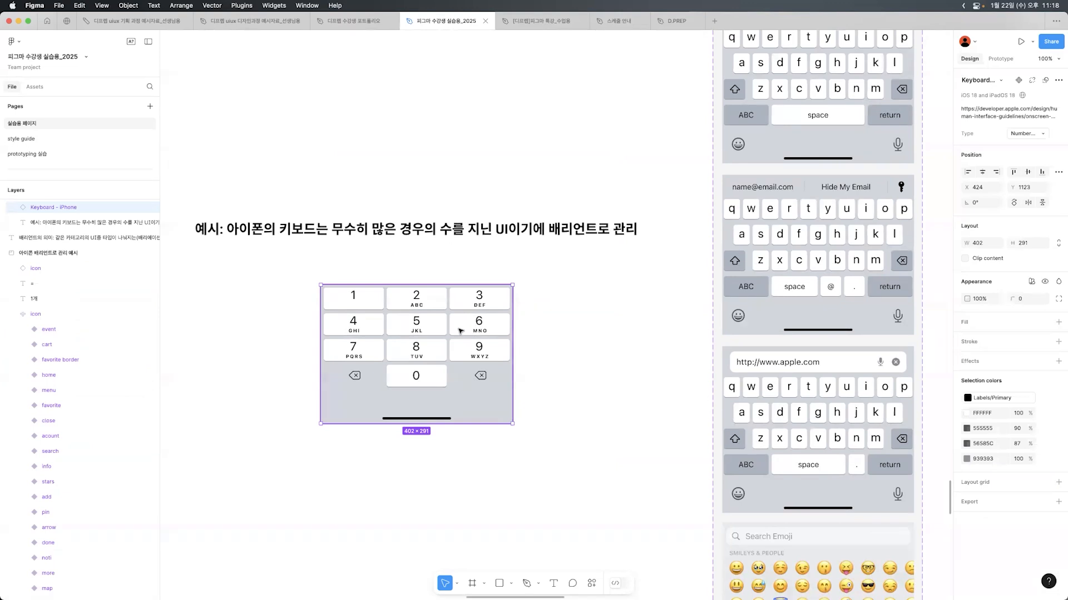
# Step: Examine the variants in the Keyboard - iPhone component set, including Email, Default and Toolbar, and undo the accidental shift of the Toolbar variant
pyautogui.click(801, 274)
pyautogui.moveTo(756, 204); pyautogui.dragTo(456, 529)
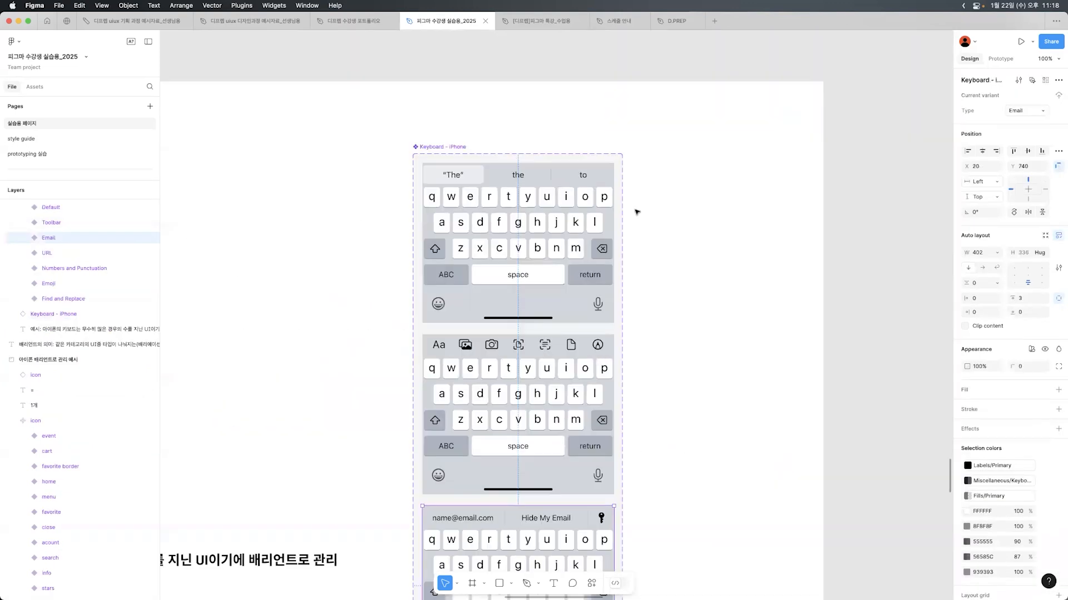
pyautogui.click(543, 199)
pyautogui.scroll(-3, 579, 313)
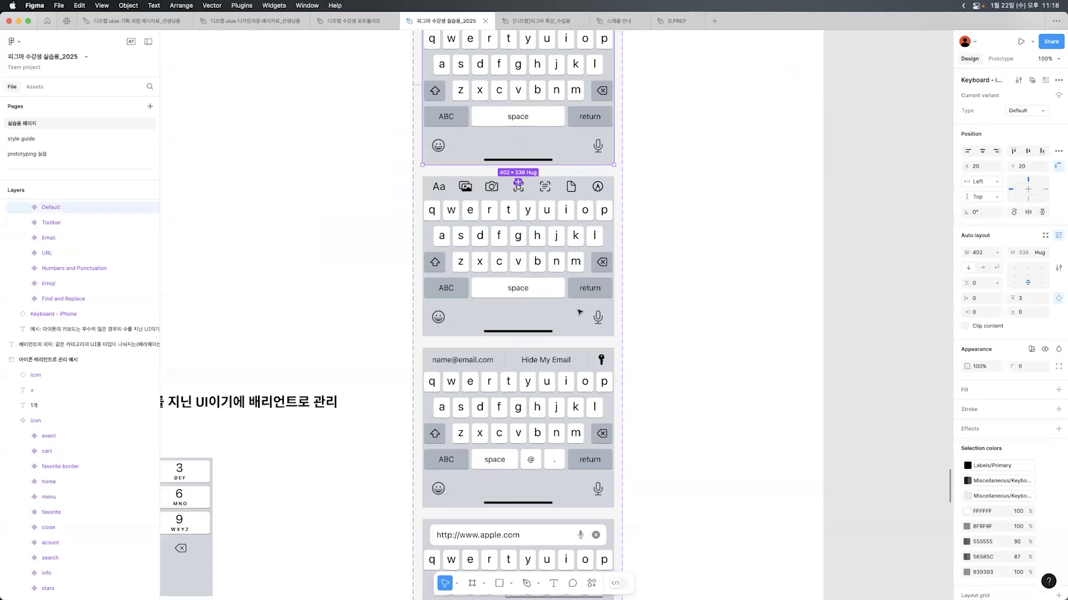
pyautogui.click(574, 394)
pyautogui.press('super+z')
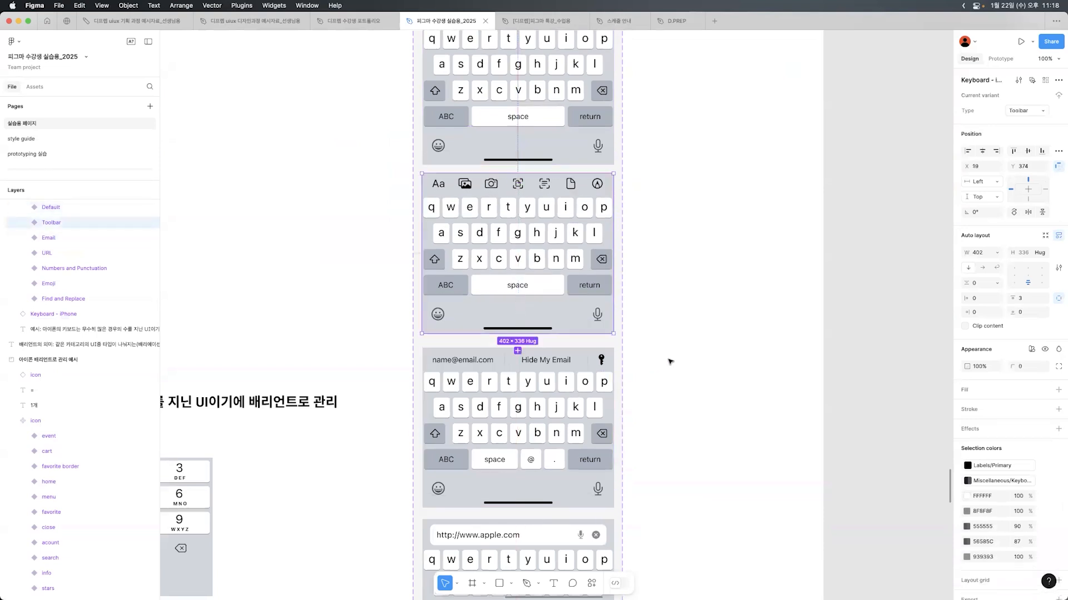
pyautogui.press('super+z')
pyautogui.scroll(-7, 670, 361)
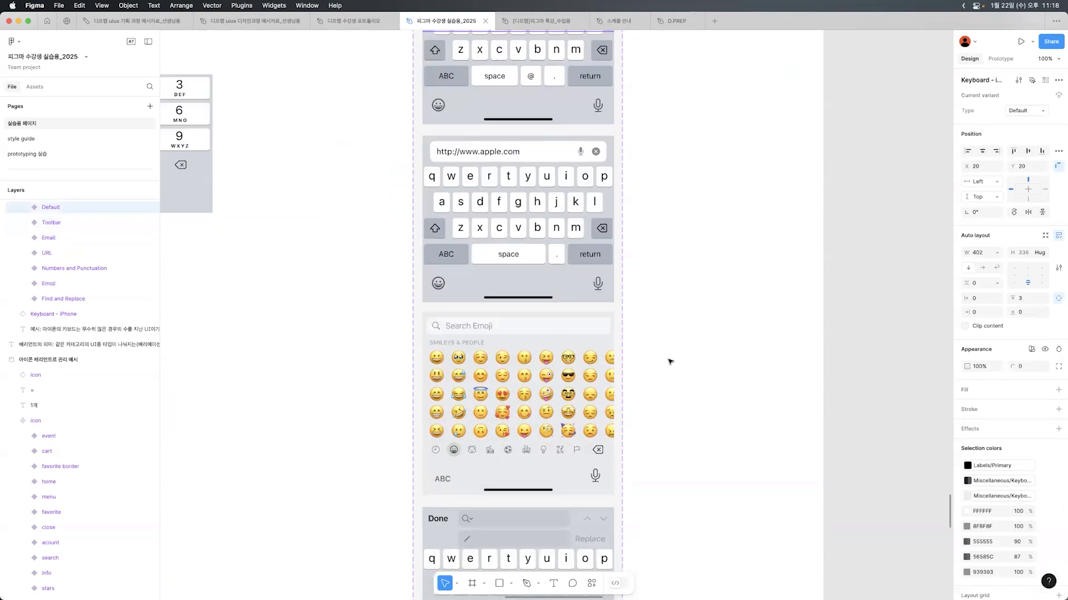
pyautogui.scroll(-4, 670, 361)
pyautogui.click(669, 360)
pyautogui.press('-')
pyautogui.press('-')
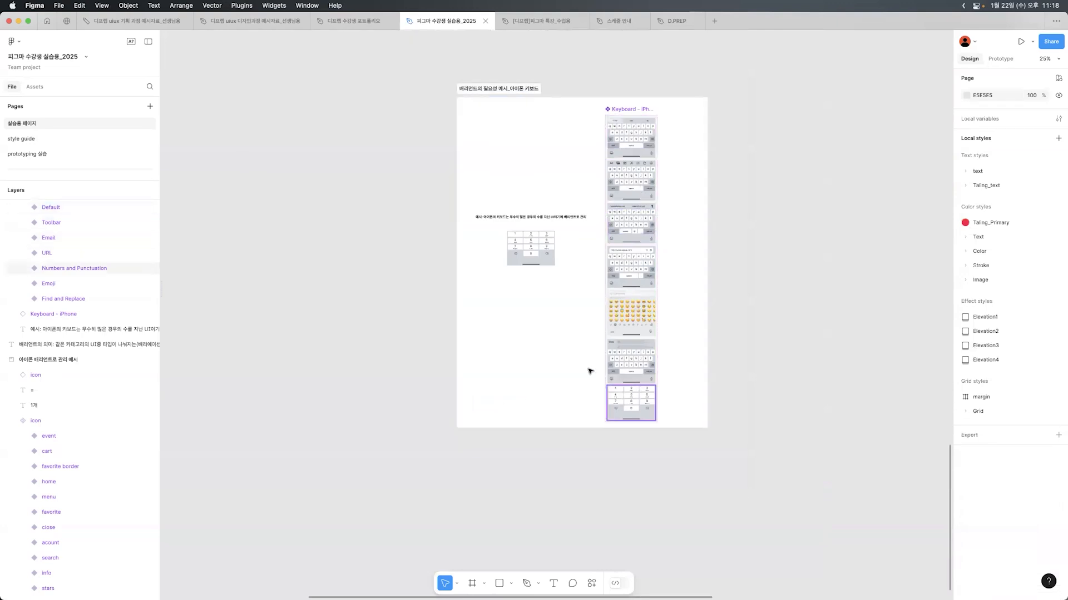
# Step: Check the Keyboard - iPhone component set's properties and set the number keypad instance's Type to Default
pyautogui.click(638, 111)
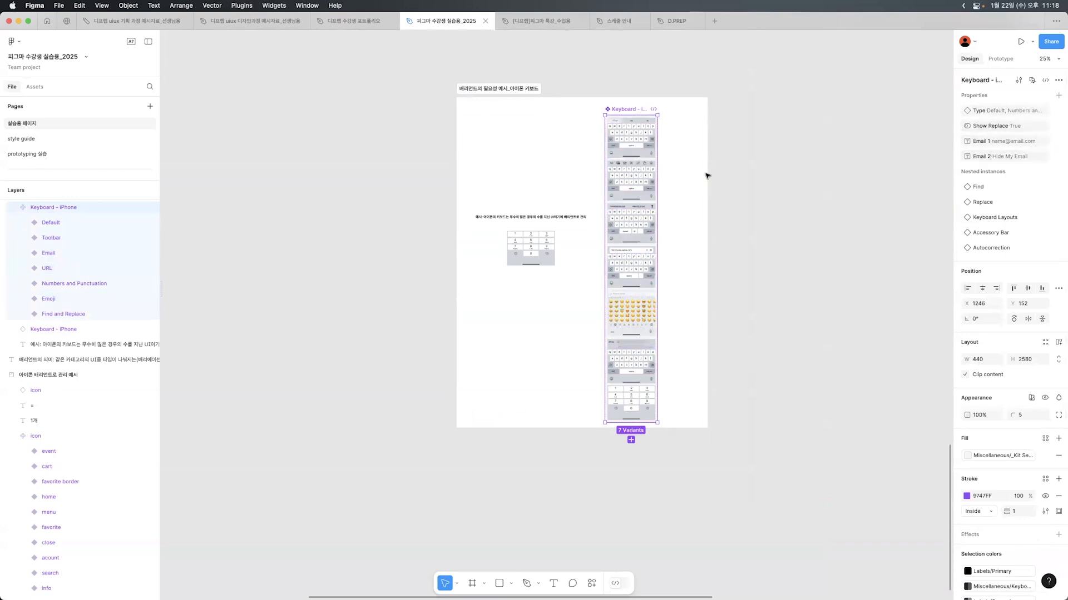
pyautogui.scroll(3, 654, 115)
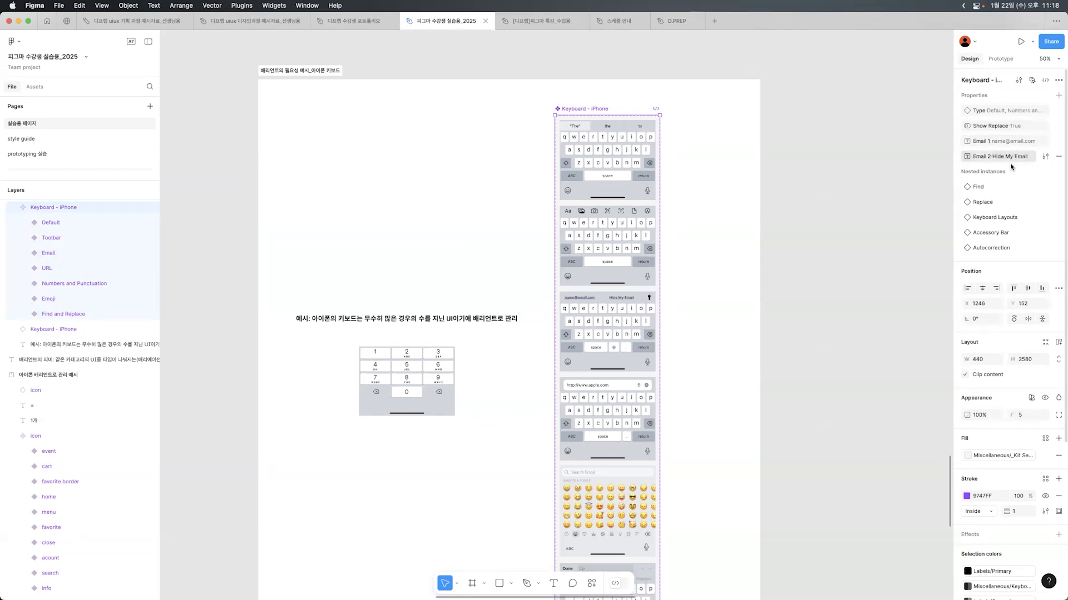
pyautogui.click(437, 405)
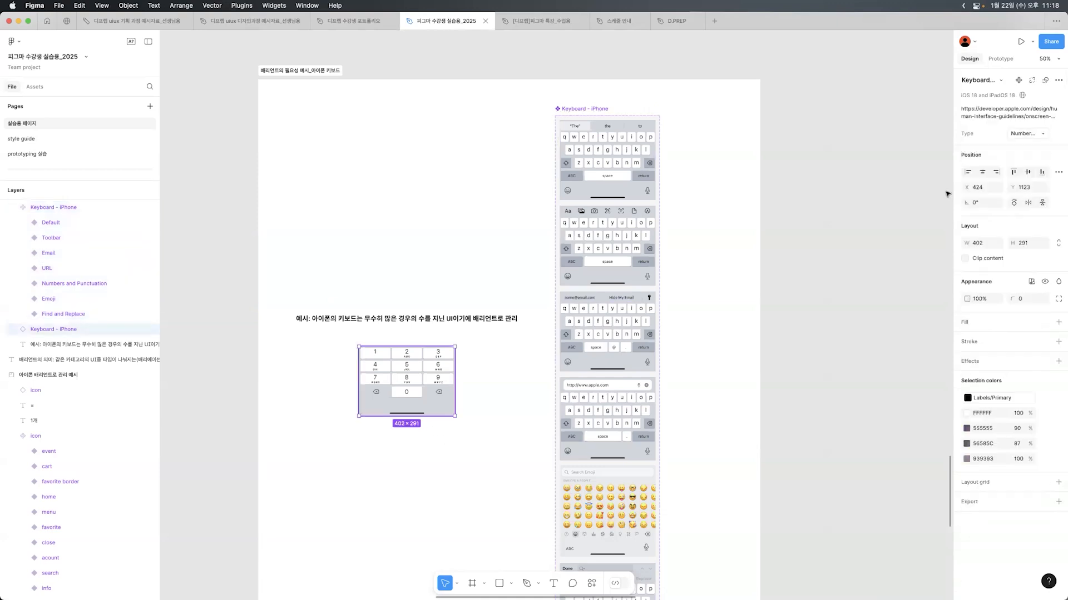
pyautogui.click(1033, 134)
pyautogui.click(1025, 123)
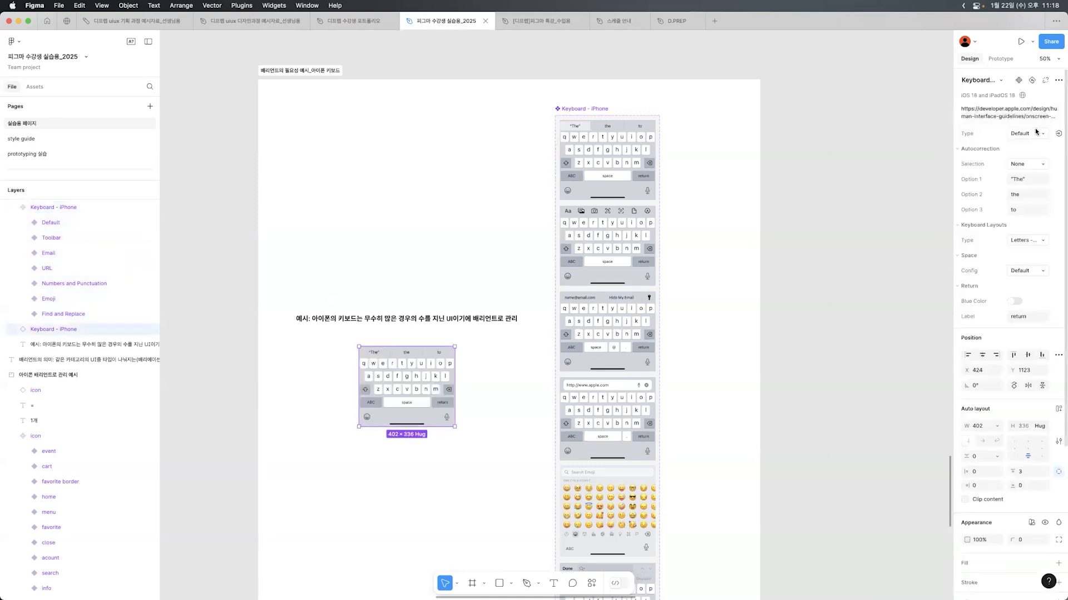
# Step: Try Autocorrection Selection values 1 and 2 on the keyboard instance, settling on 1
pyautogui.click(1026, 134)
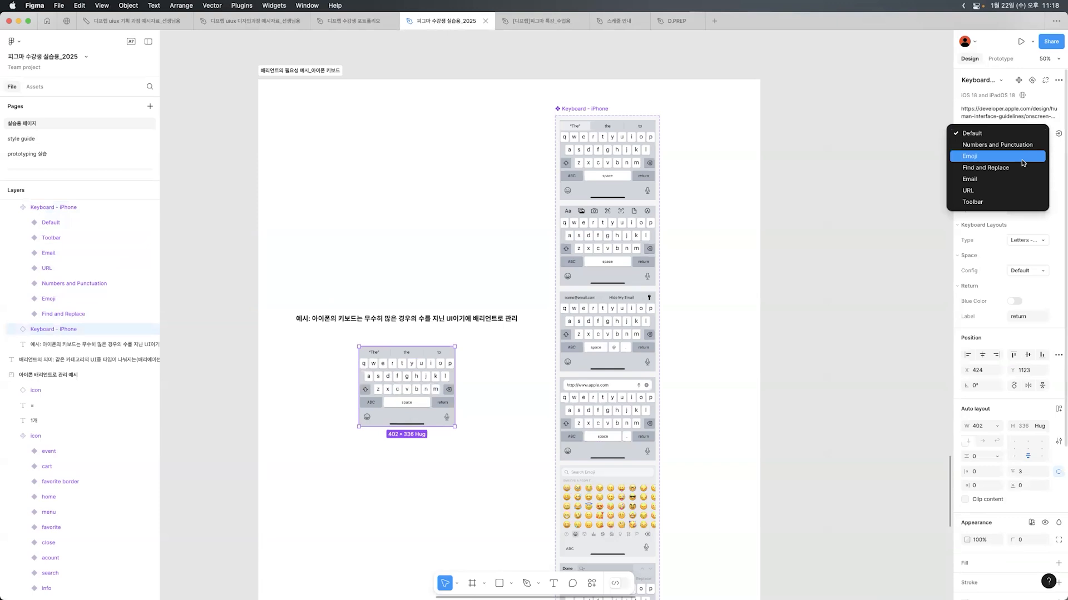
pyautogui.click(1022, 231)
pyautogui.click(1021, 167)
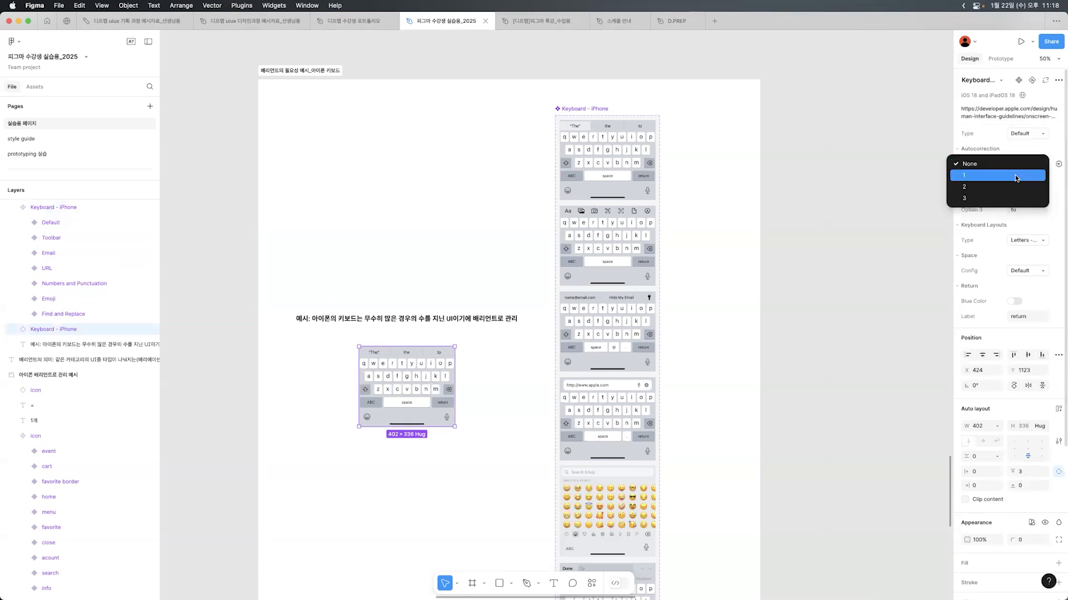
pyautogui.click(1016, 175)
pyautogui.click(1024, 165)
pyautogui.click(1017, 175)
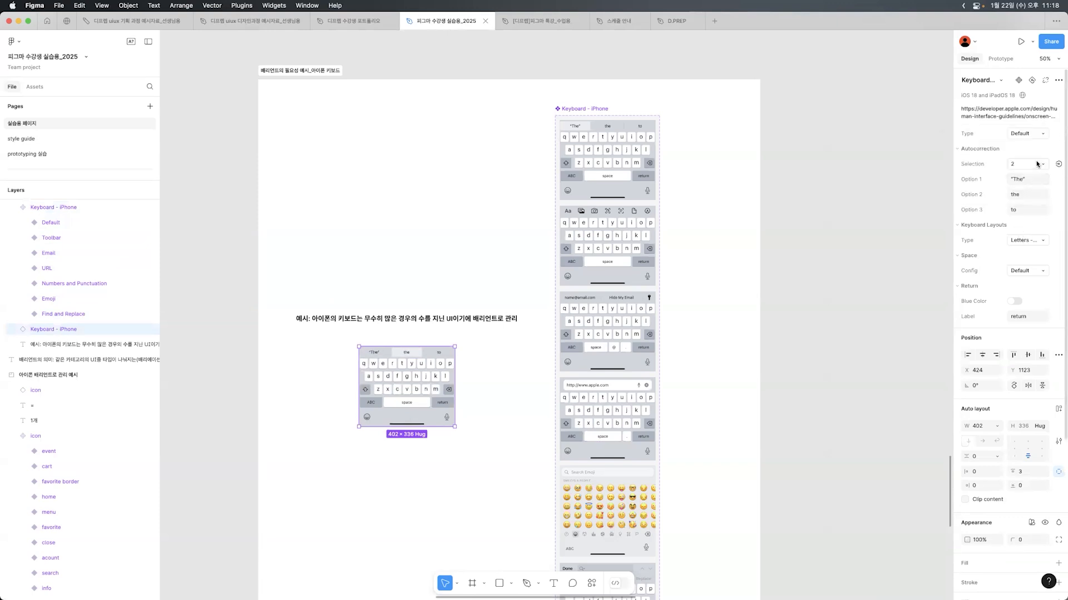
pyautogui.click(1019, 167)
pyautogui.click(1017, 155)
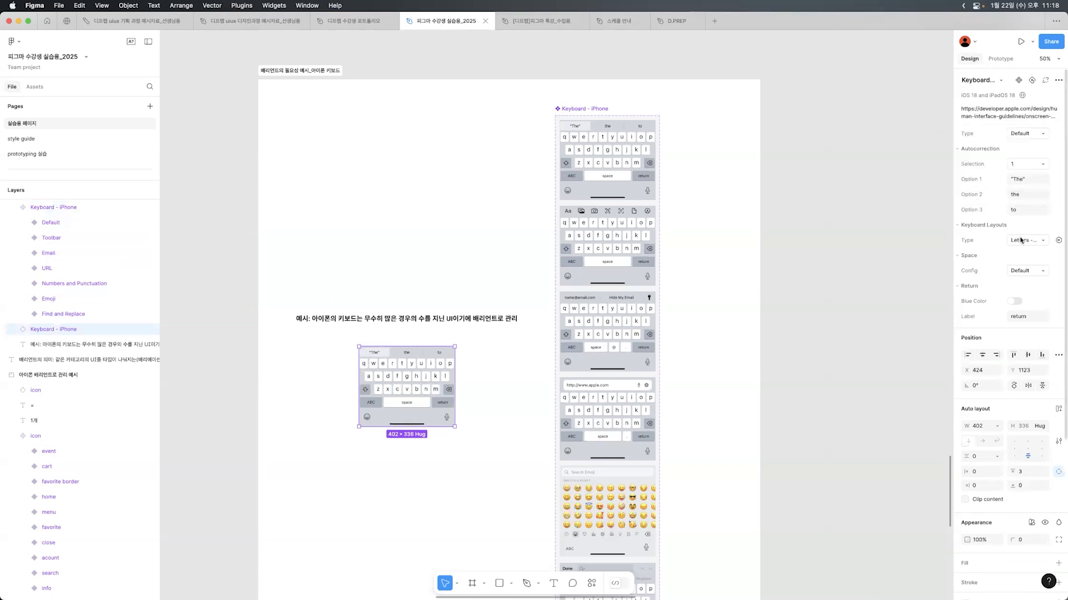
# Step: Try to edit the Autocorrection option texts of the keyboard instance and dismiss the missing font dialog
pyautogui.click(1020, 196)
pyautogui.click(1021, 180)
pyautogui.click(1027, 210)
pyautogui.click(1001, 243)
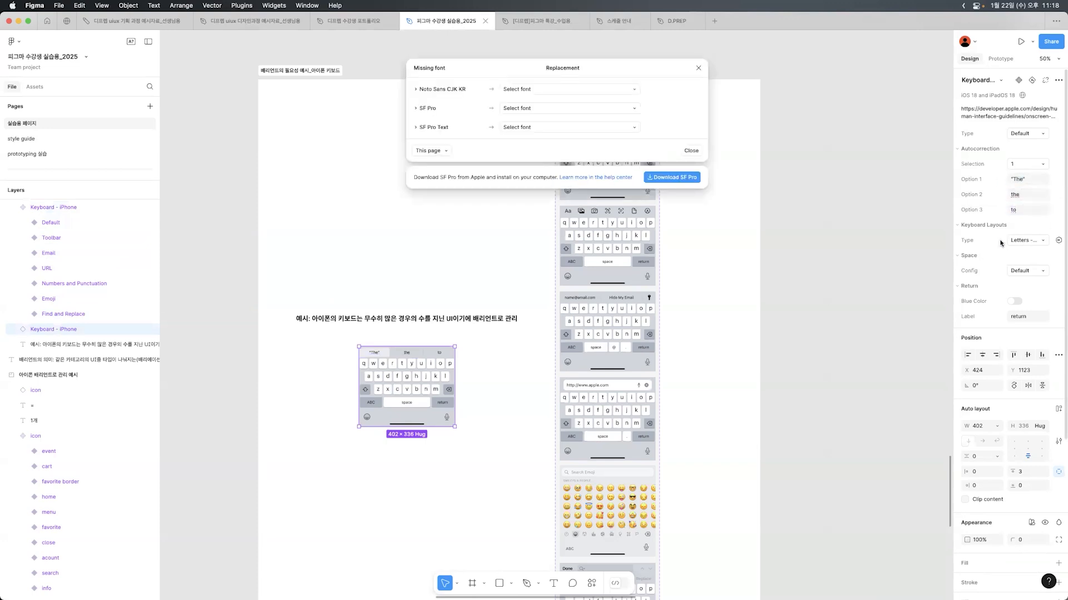
pyautogui.click(699, 68)
# Step: Set the instance's Keyboard Layouts Type to the uppercase letters layout and toggle the Return key's Blue Color on and off
pyautogui.click(1021, 242)
pyautogui.click(1019, 252)
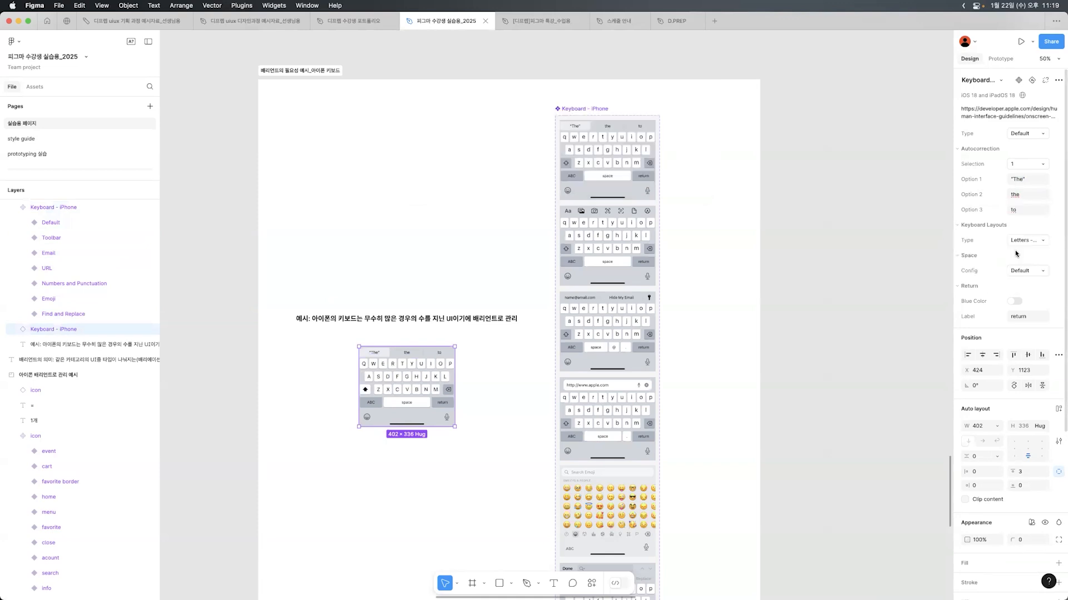
pyautogui.click(1013, 302)
pyautogui.click(1014, 302)
pyautogui.click(779, 350)
# Step: Review the keyboard variants once more and return to the variant property explanations and button usage example on the canvas
pyautogui.scroll(-3, 778, 350)
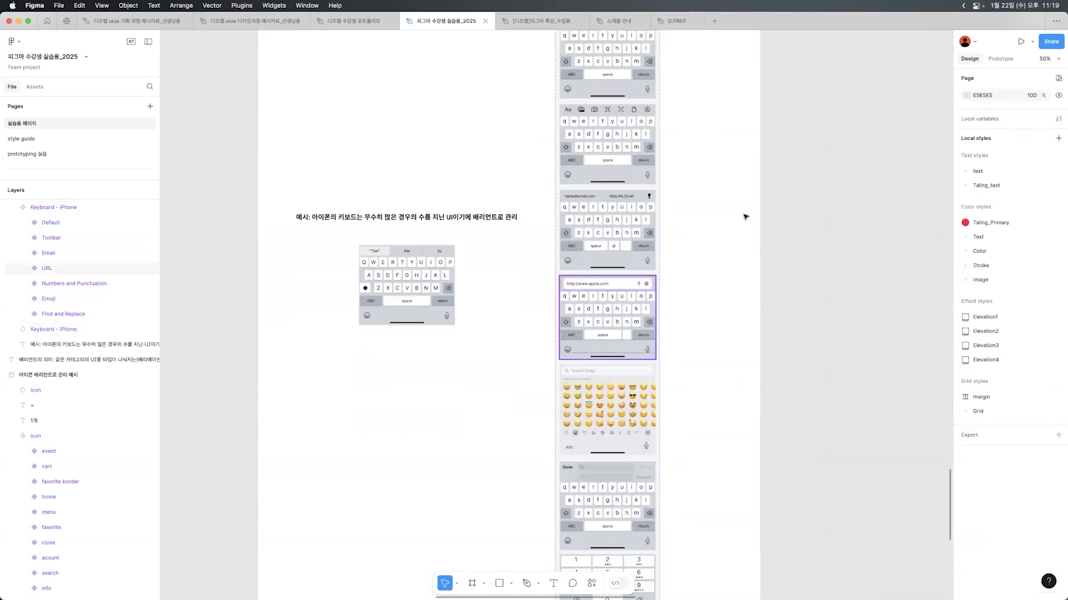
pyautogui.keyDown('alt'); pyautogui.click(819, 351); pyautogui.keyUp('alt')
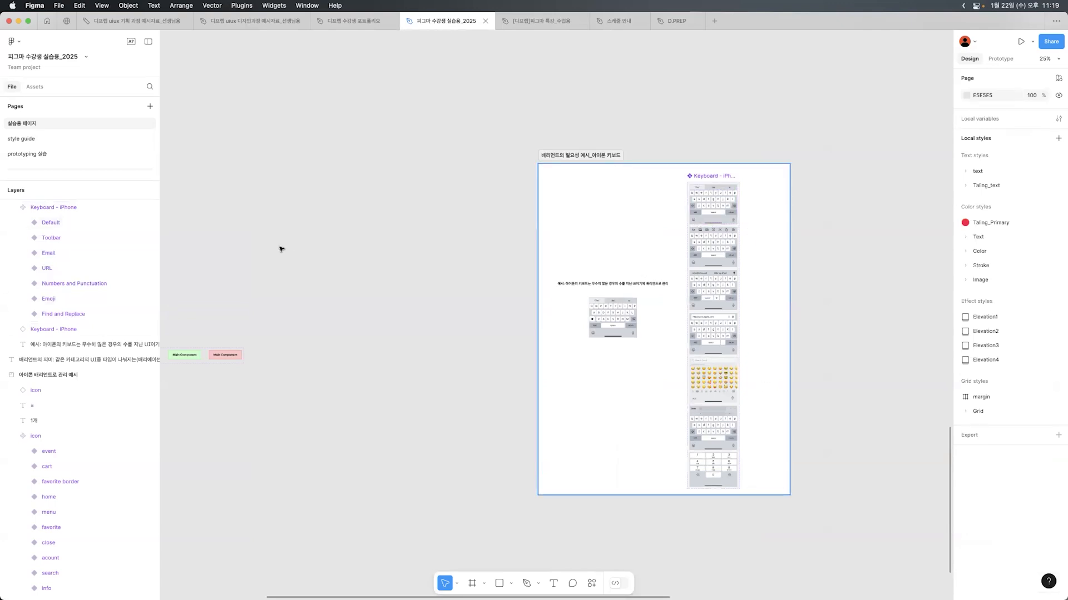
pyautogui.moveTo(338, 246); pyautogui.dragTo(543, 224)
pyautogui.moveTo(467, 254); pyautogui.dragTo(519, 213)
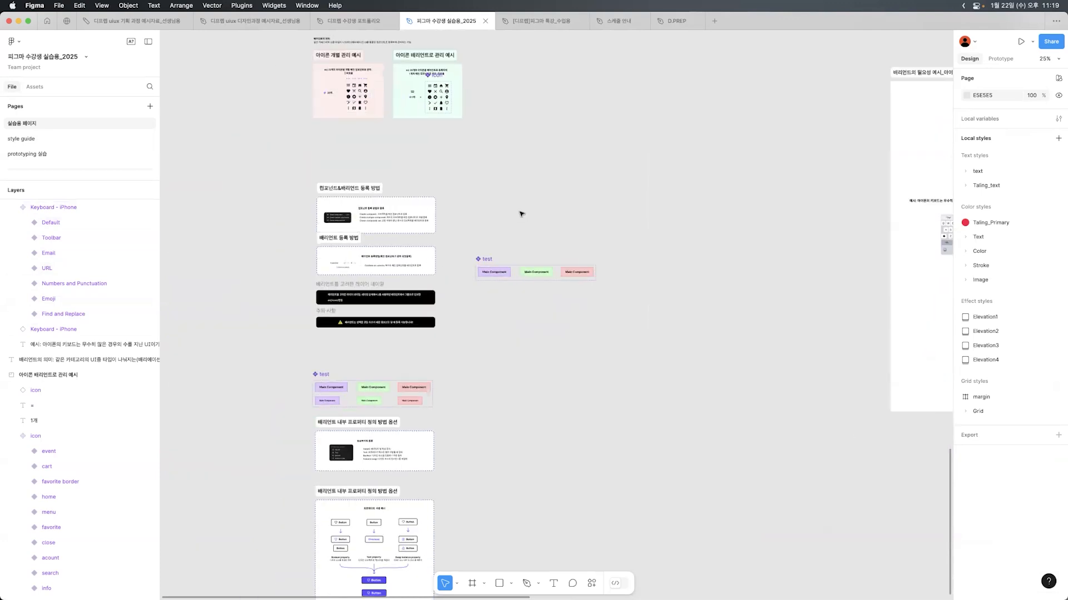
pyautogui.scroll(-3, 456, 290)
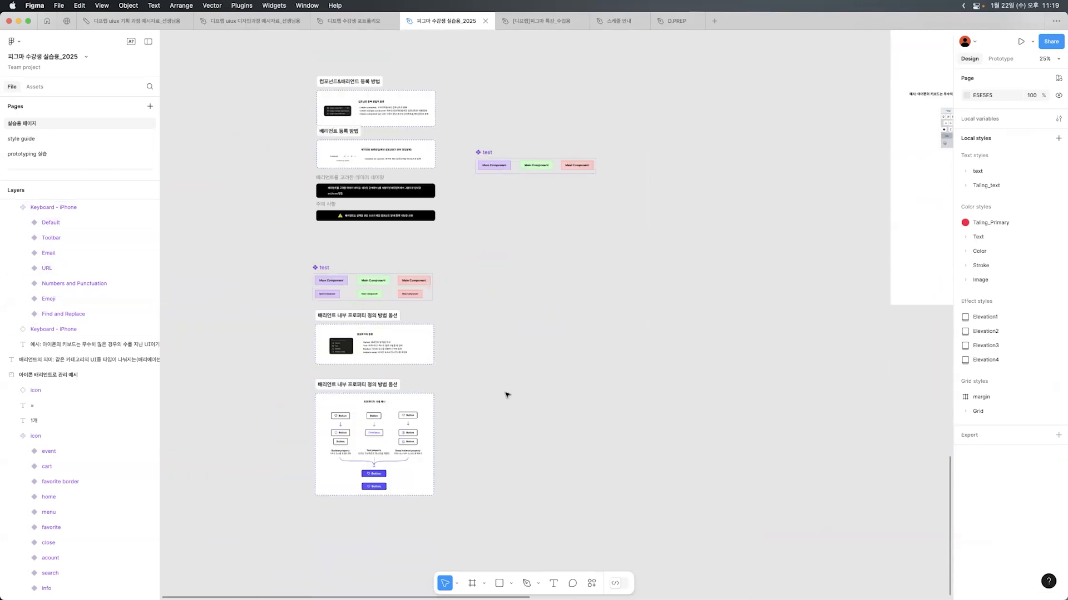